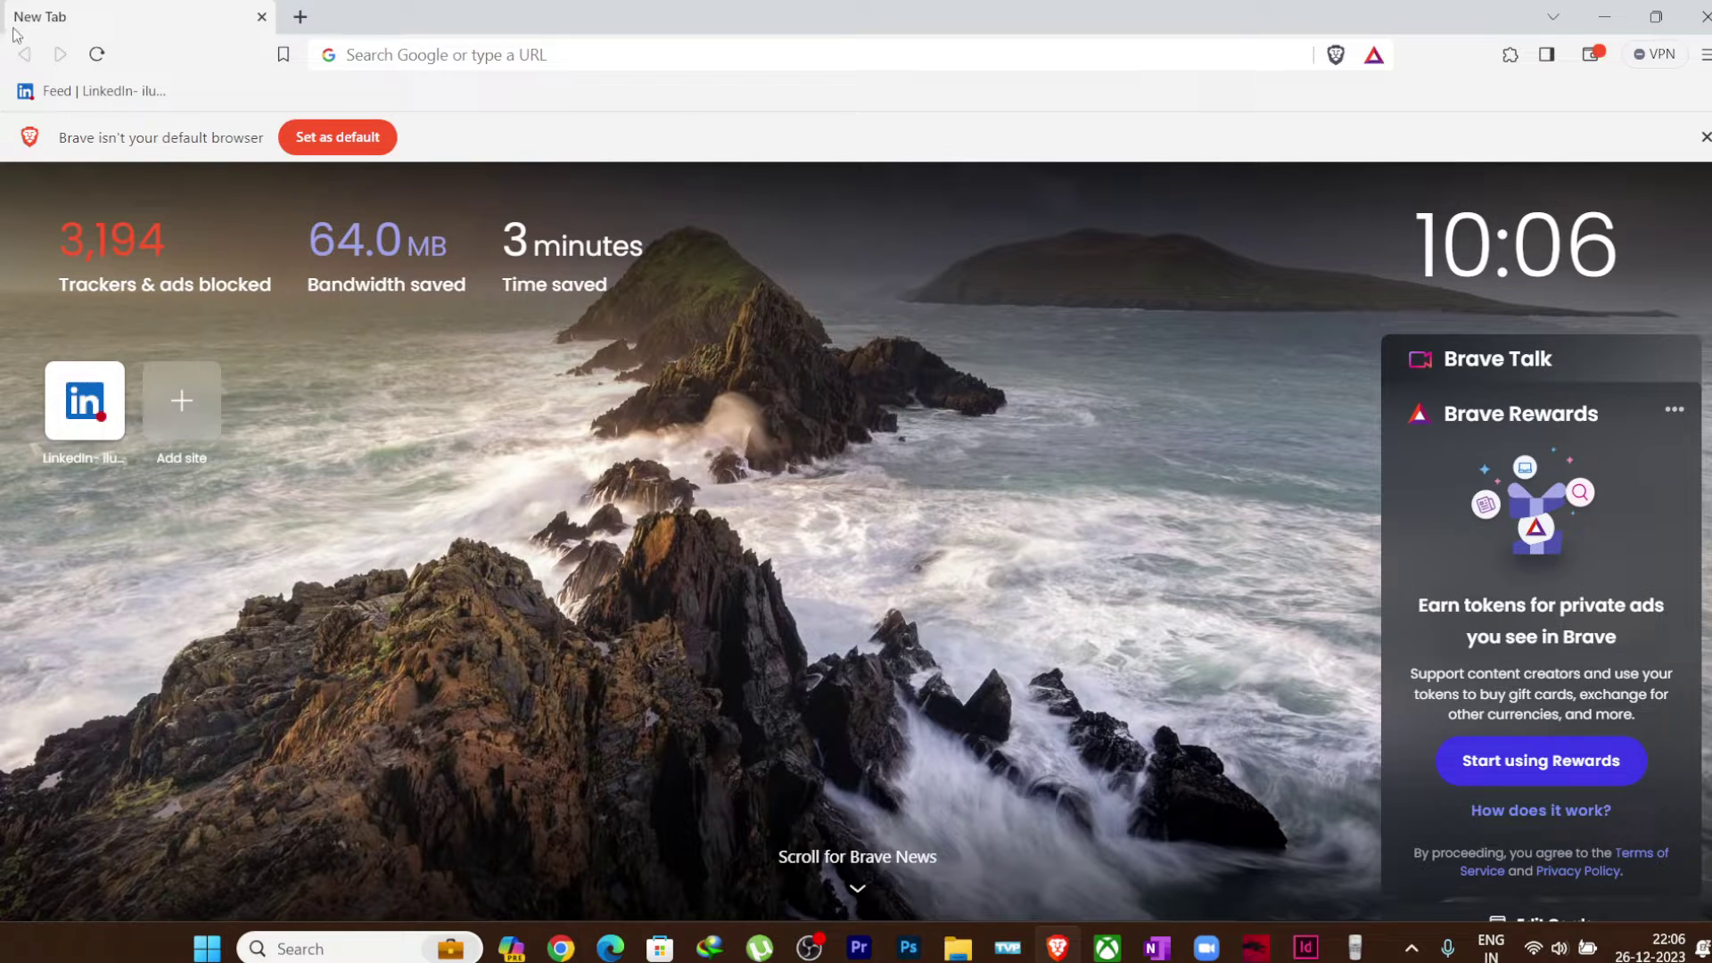
# Step: Run a Google web search for 'bis'
pyautogui.click(334, 61)
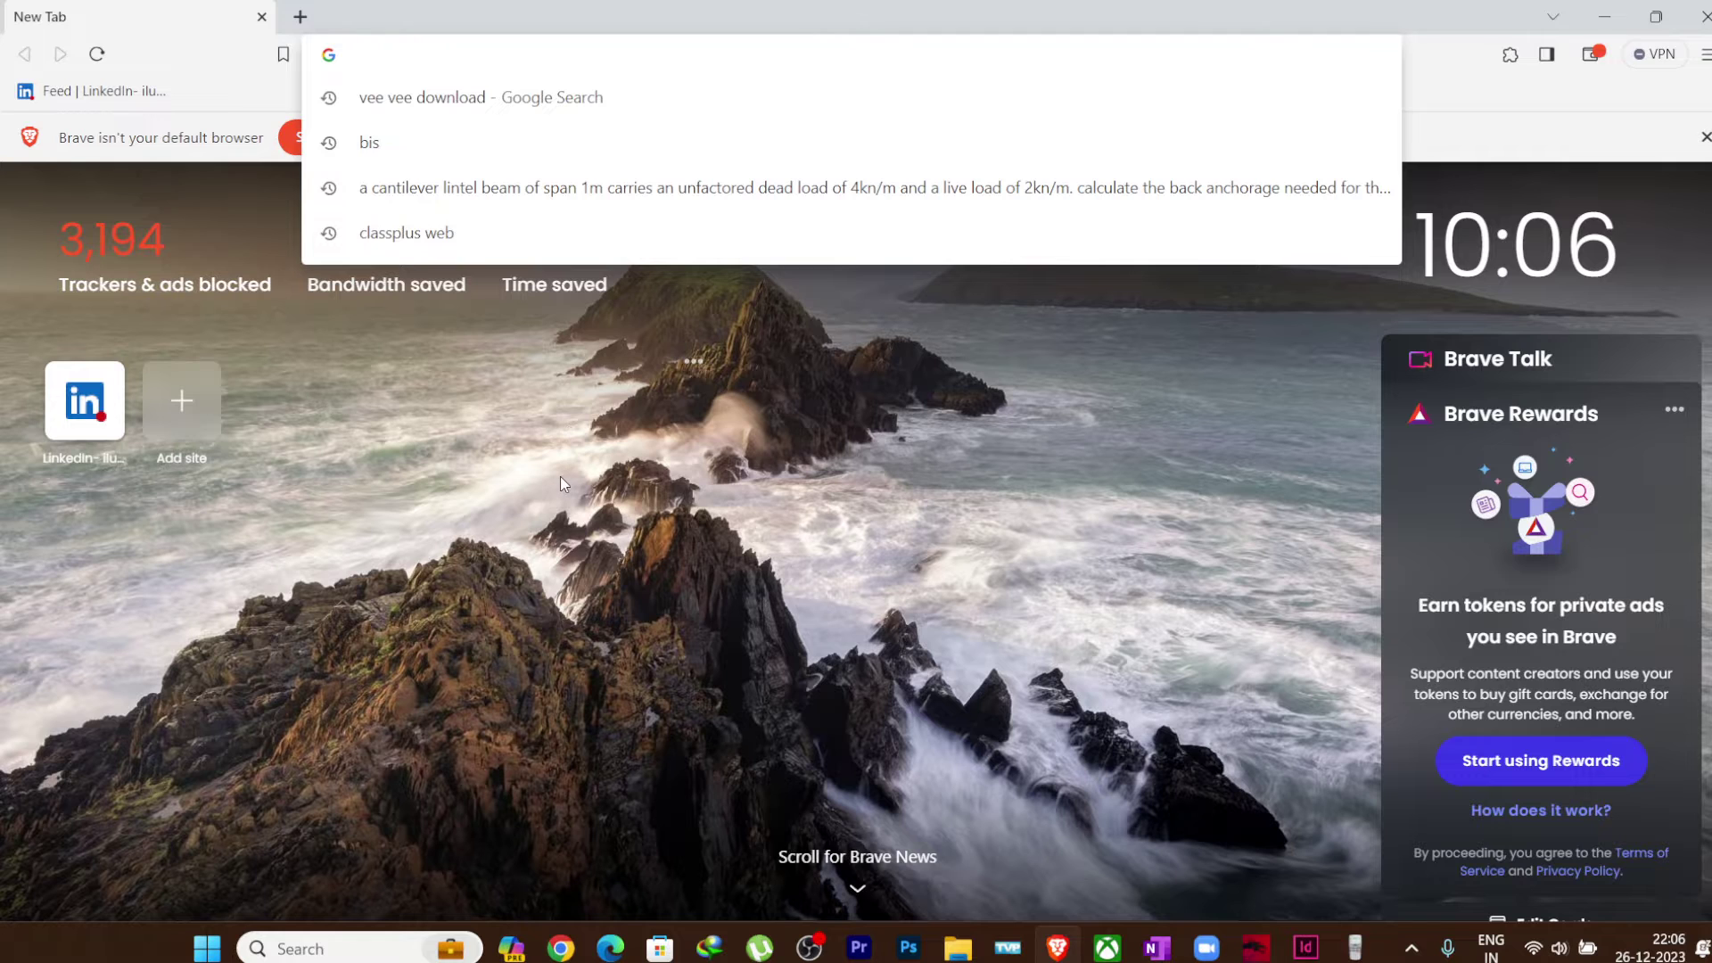
pyautogui.write('bis')
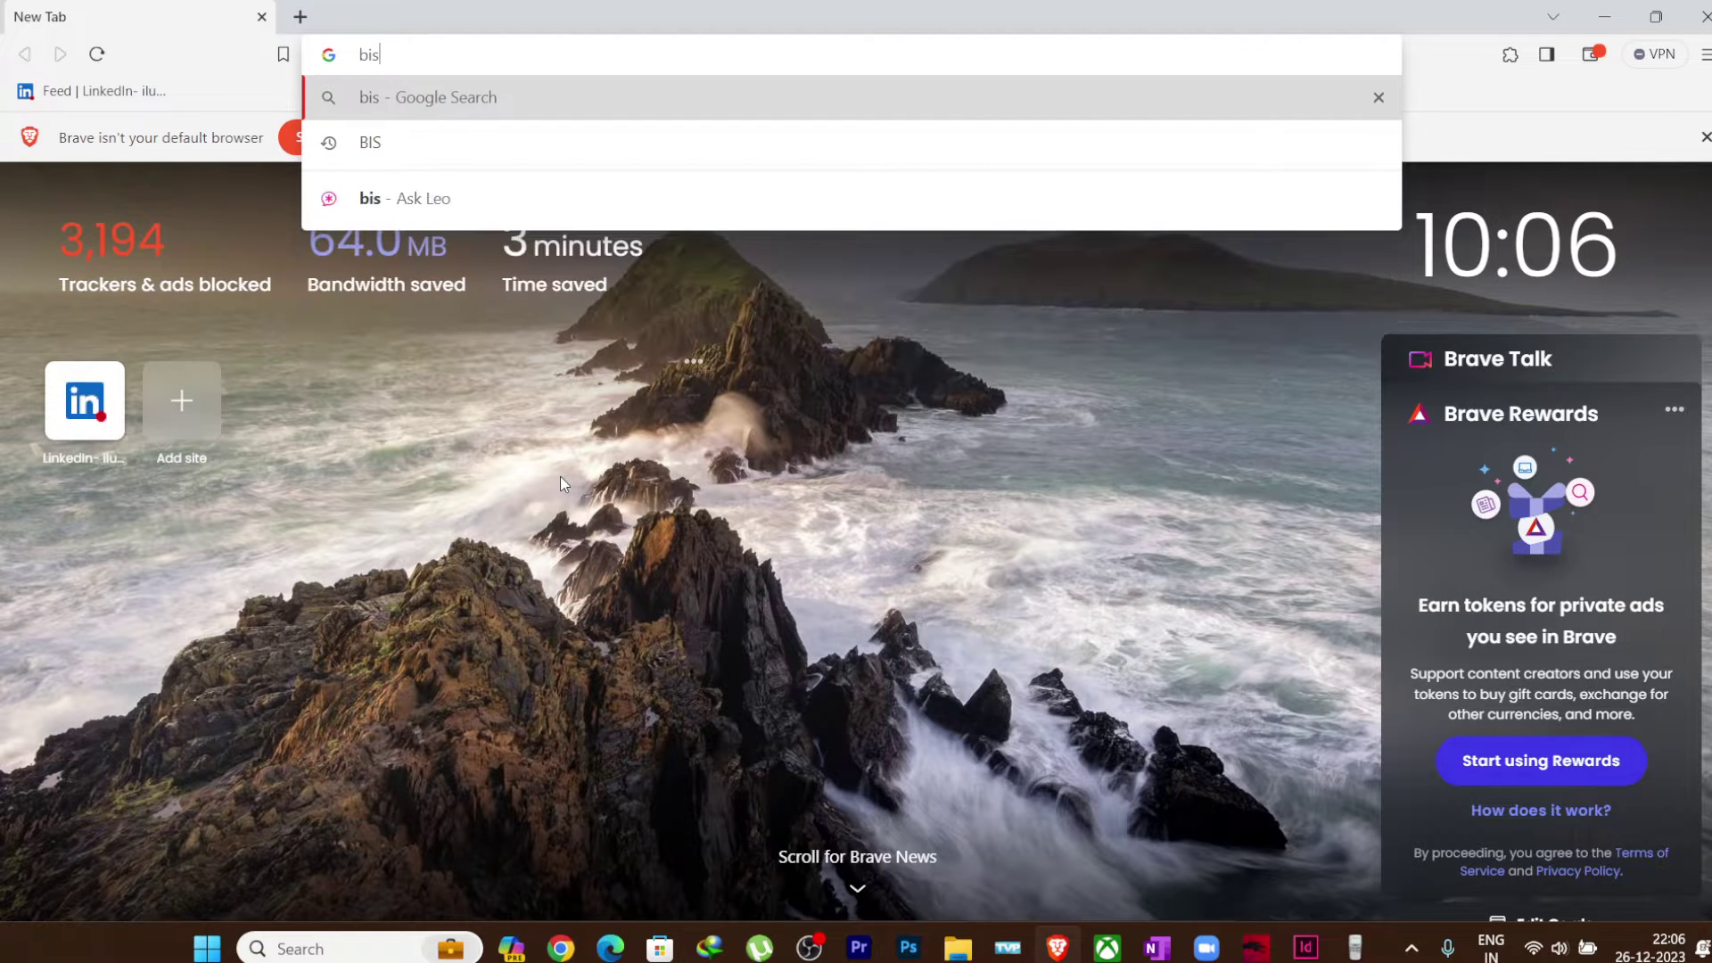
pyautogui.press('Return')
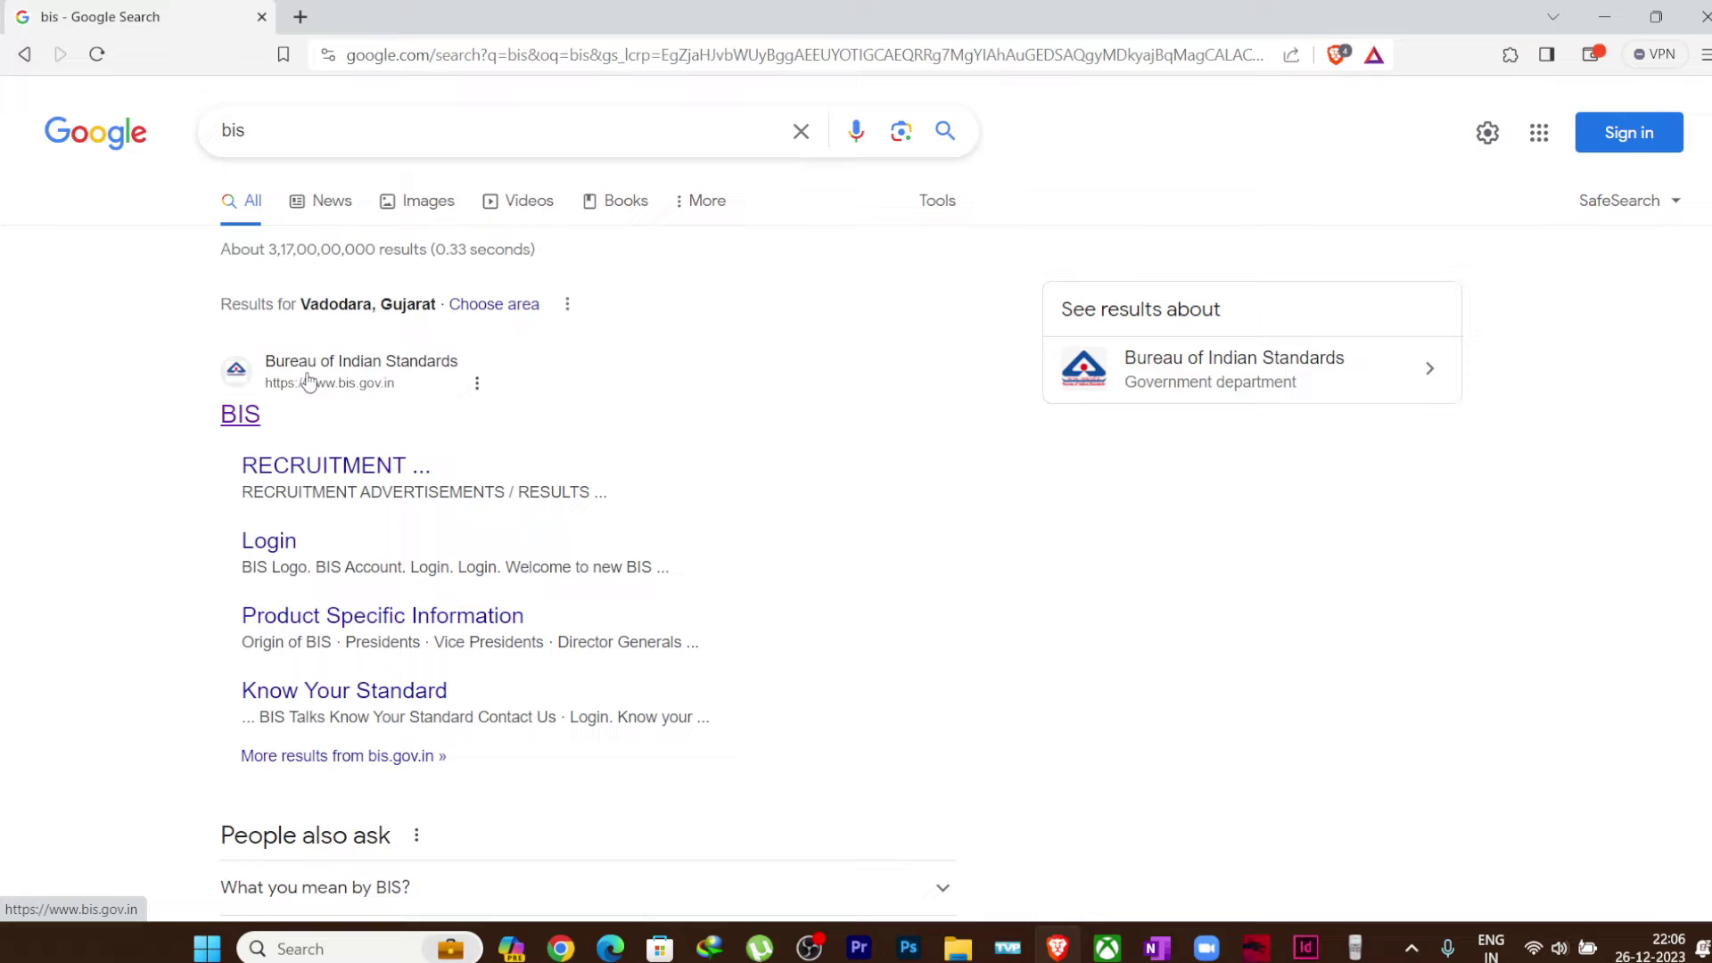
# Step: Open the bis.gov.in result and scroll through the Bureau of Indian Standards home page
pyautogui.click(240, 417)
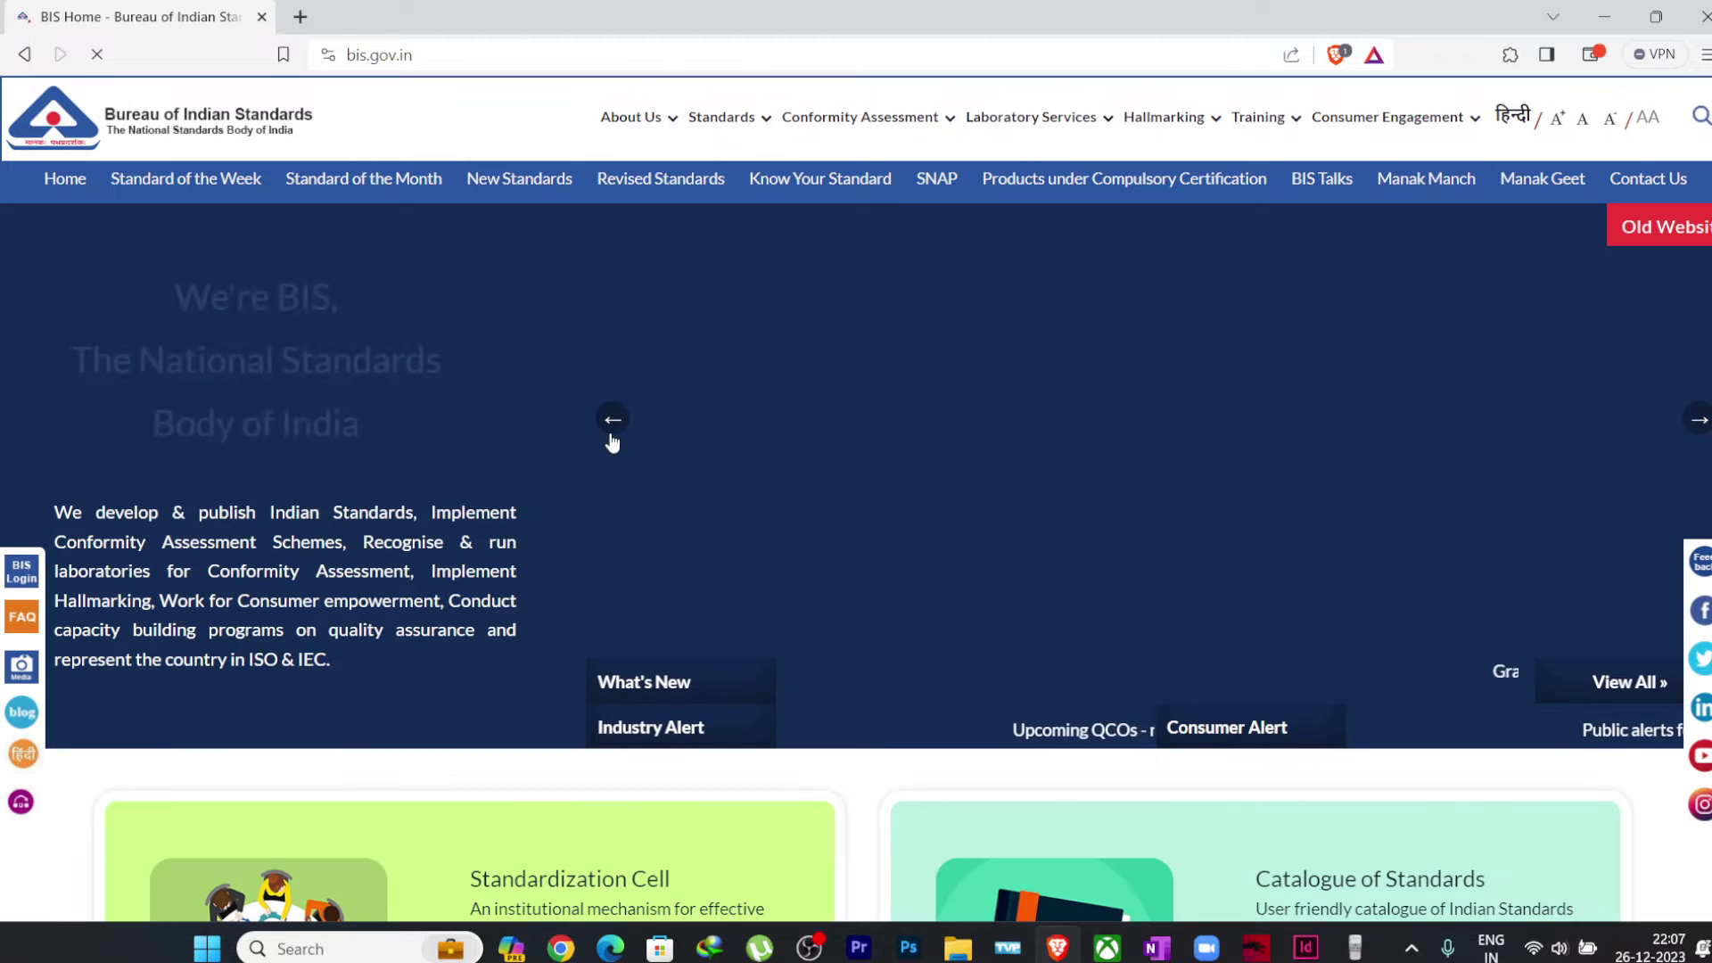
pyautogui.scroll(-3, 532, 462)
pyautogui.scroll(-20, 526, 454)
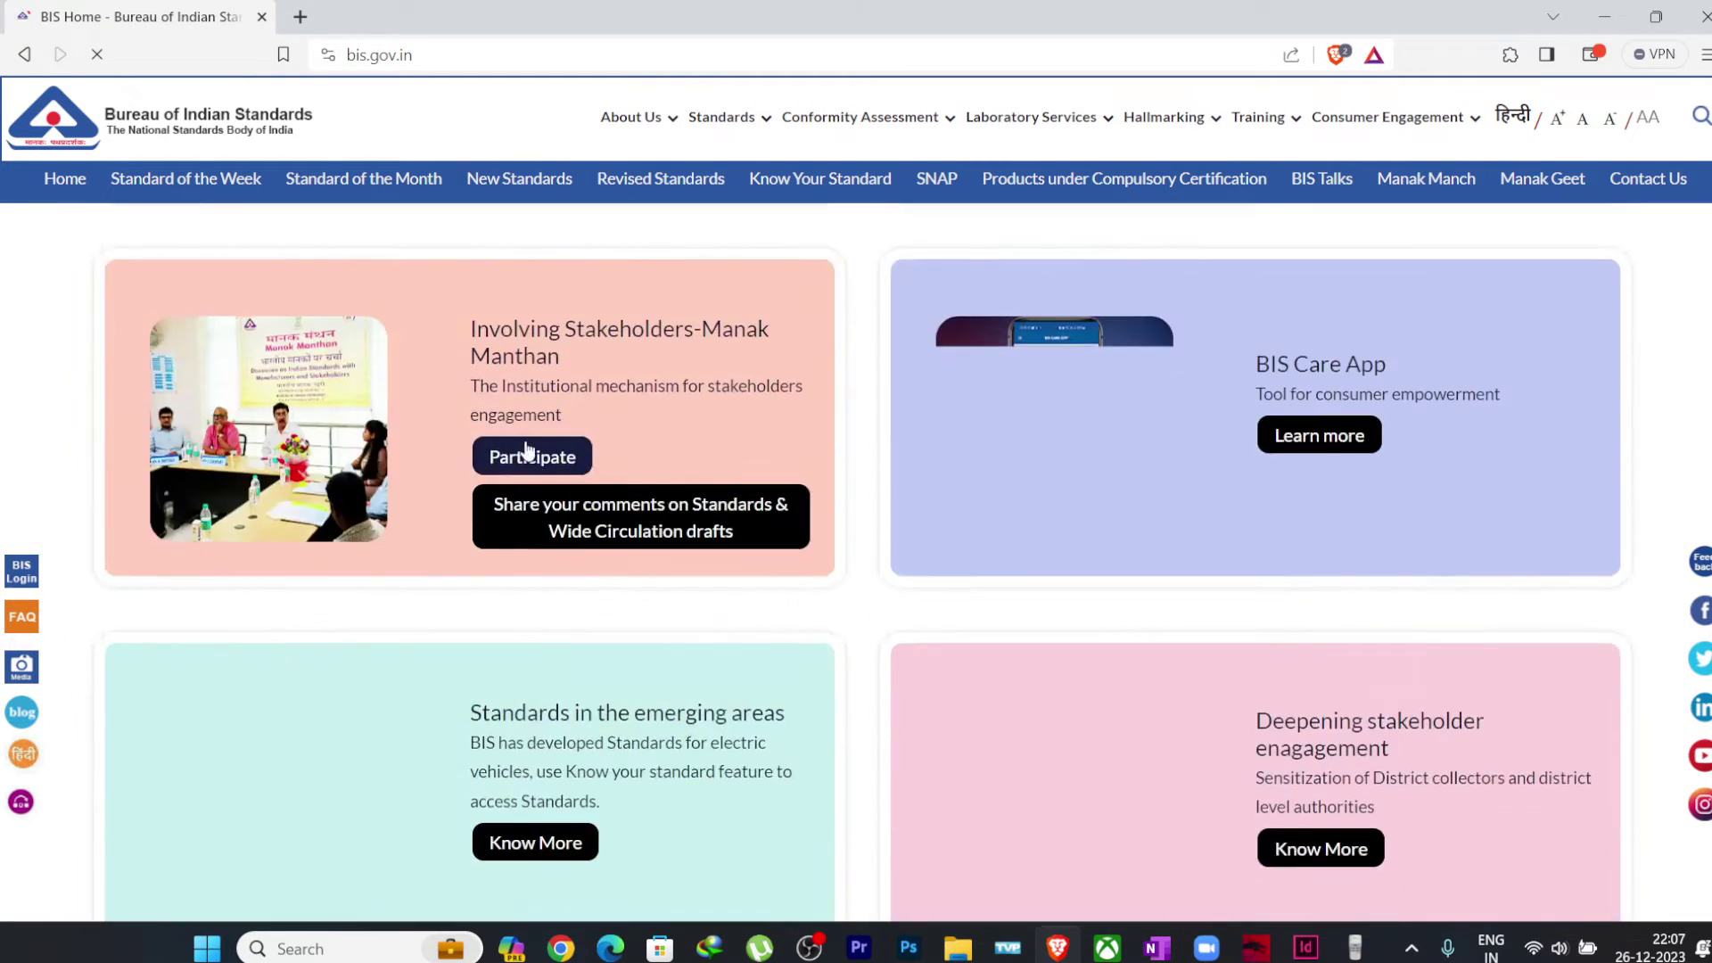
pyautogui.scroll(10, 535, 481)
pyautogui.scroll(20, 542, 496)
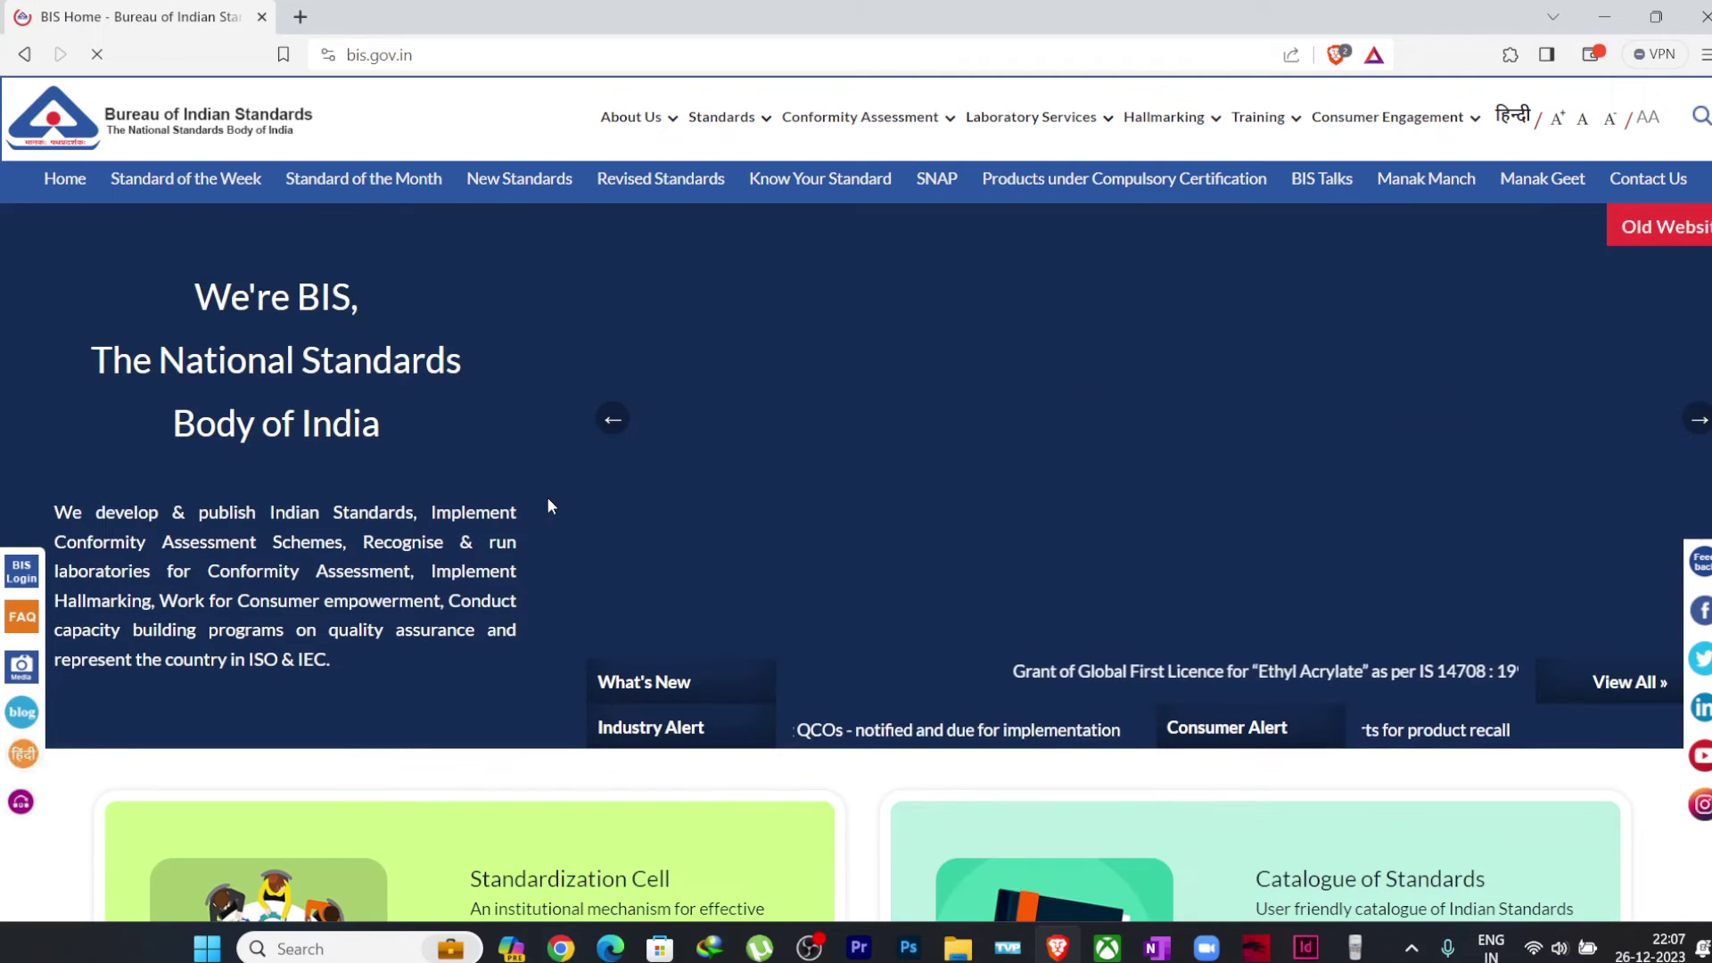
pyautogui.scroll(-2, 800, 582)
pyautogui.scroll(-7, 801, 581)
pyautogui.scroll(9, 796, 580)
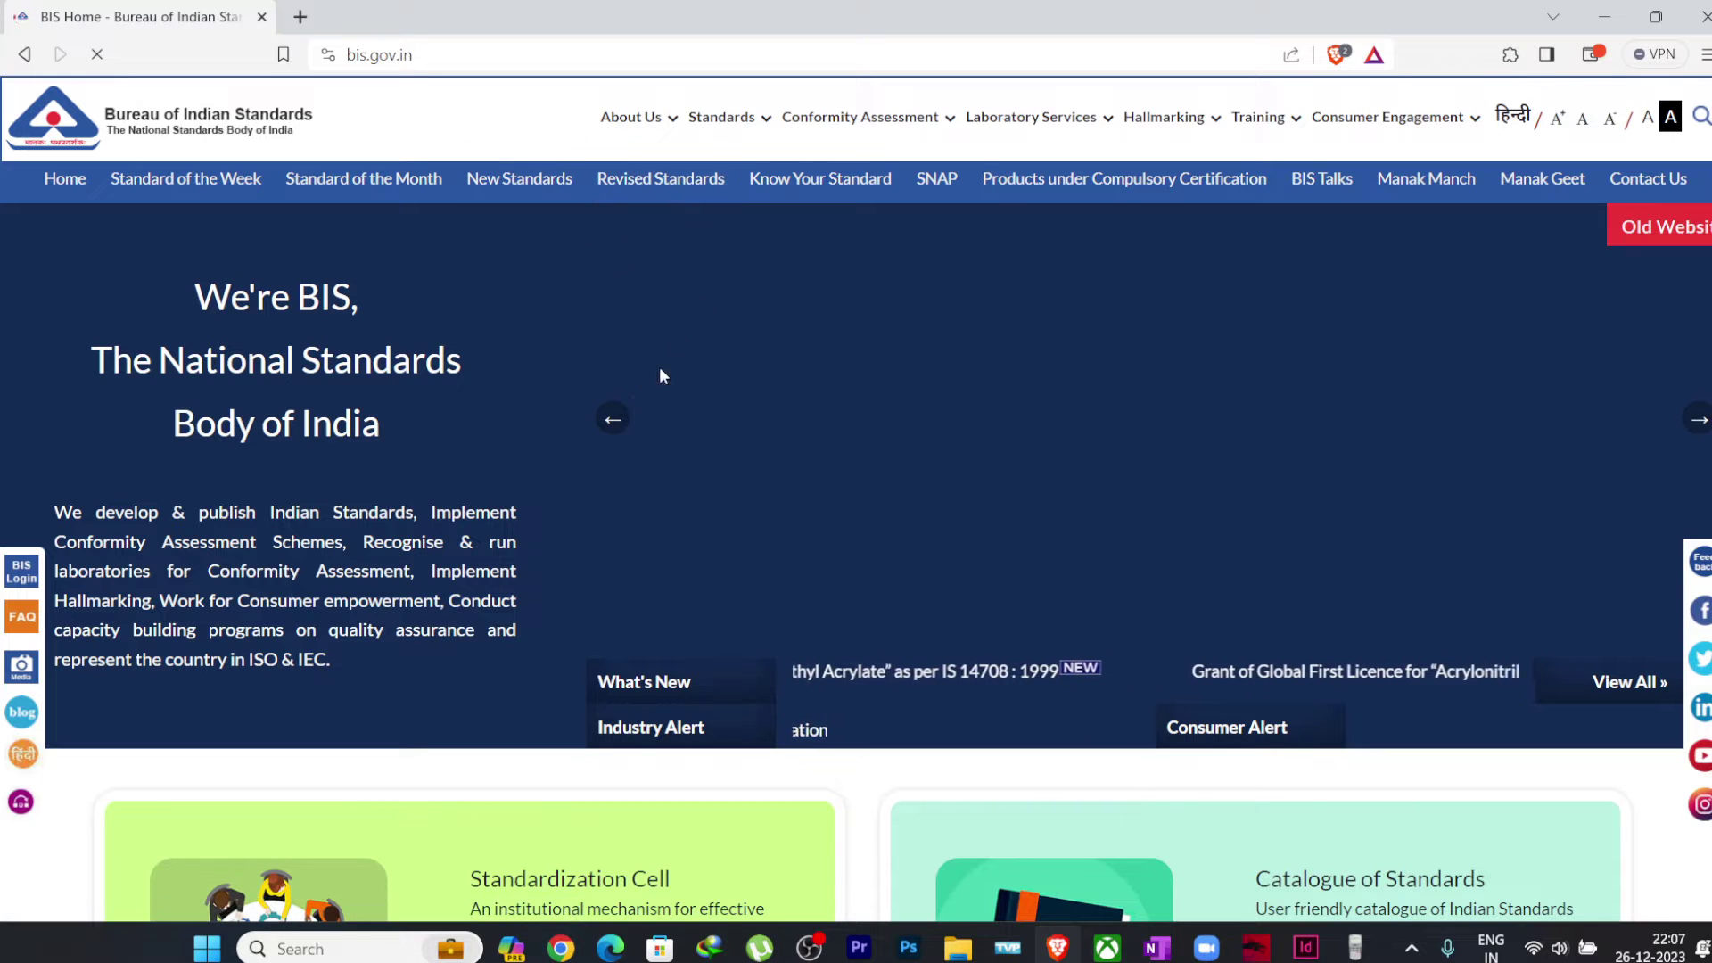
# Step: Follow Standards > Download Indian Standards and confirm going to the other BIS application
pyautogui.moveTo(733, 124)
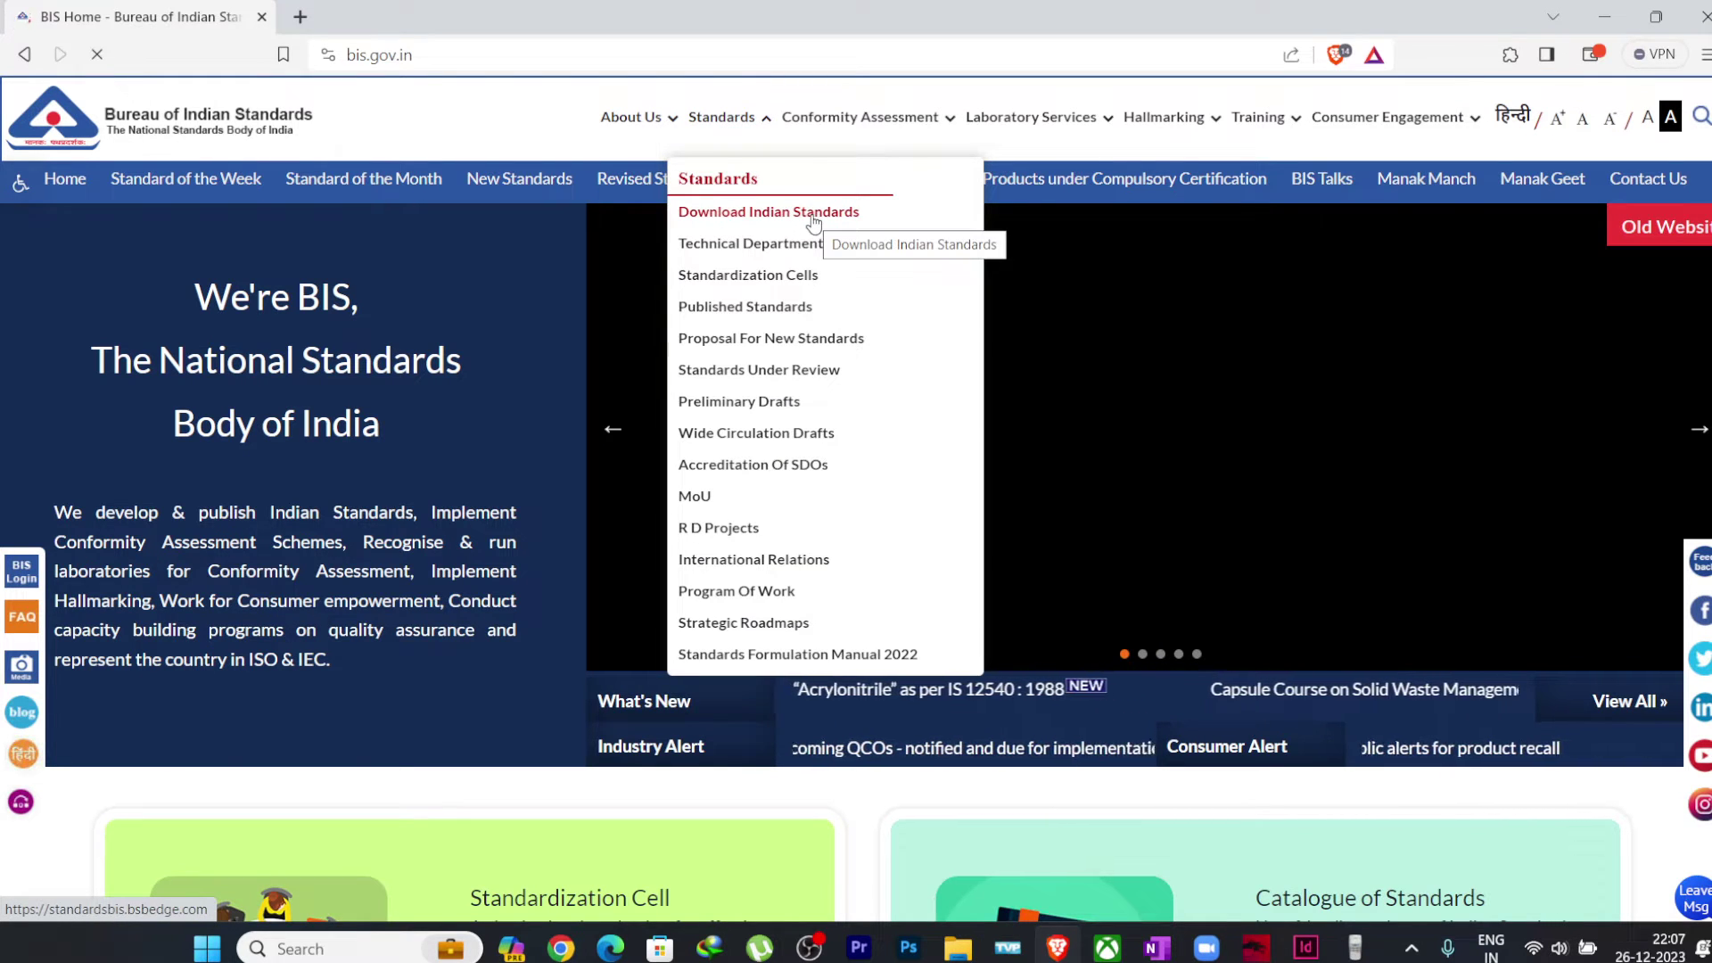
pyautogui.click(811, 219)
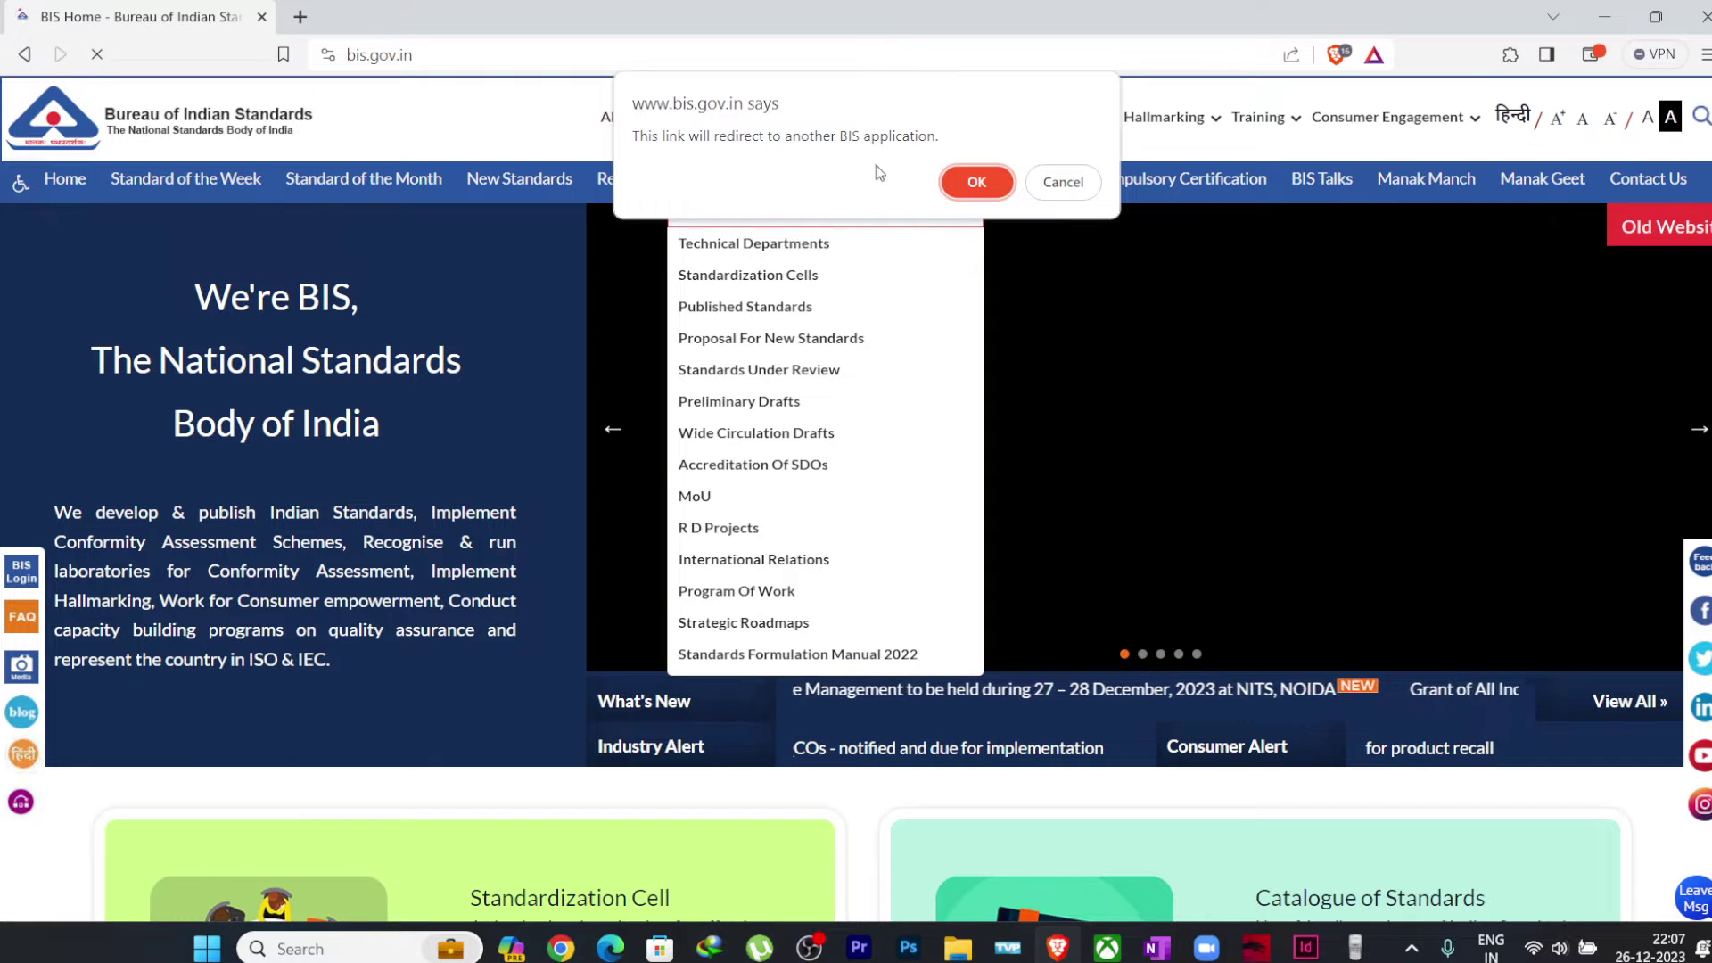
pyautogui.click(981, 189)
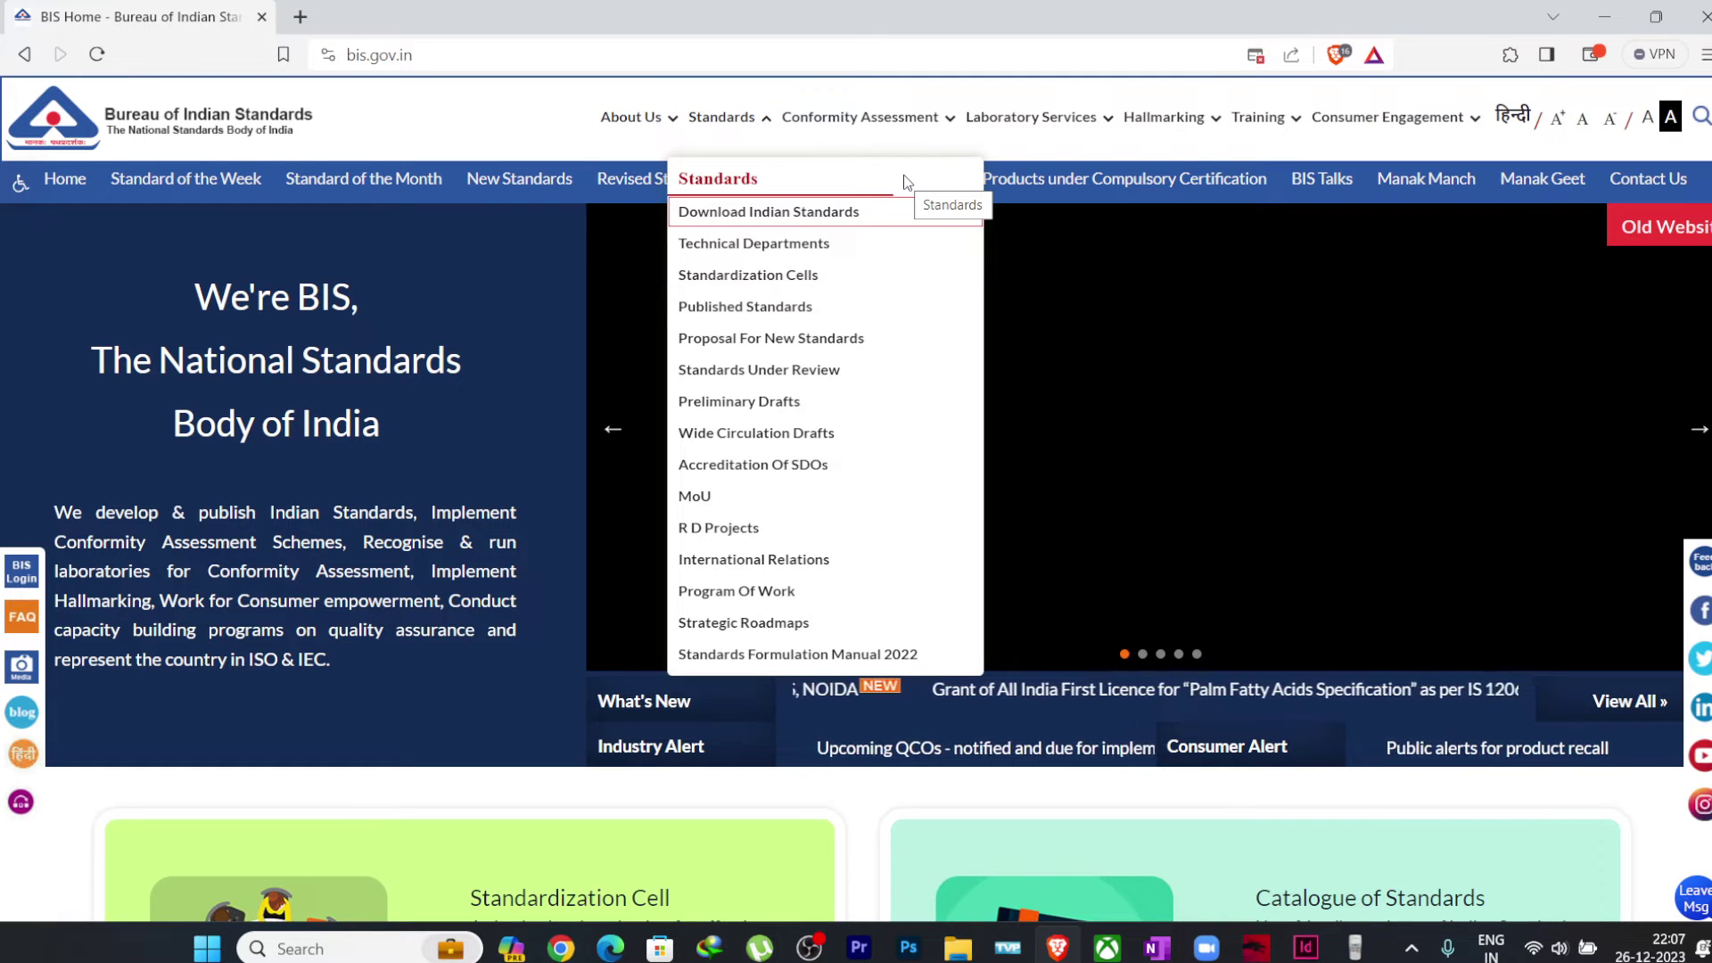
# Step: Always allow pop-ups from bis.gov.in, then follow Download Indian Standards again
pyautogui.click(819, 219)
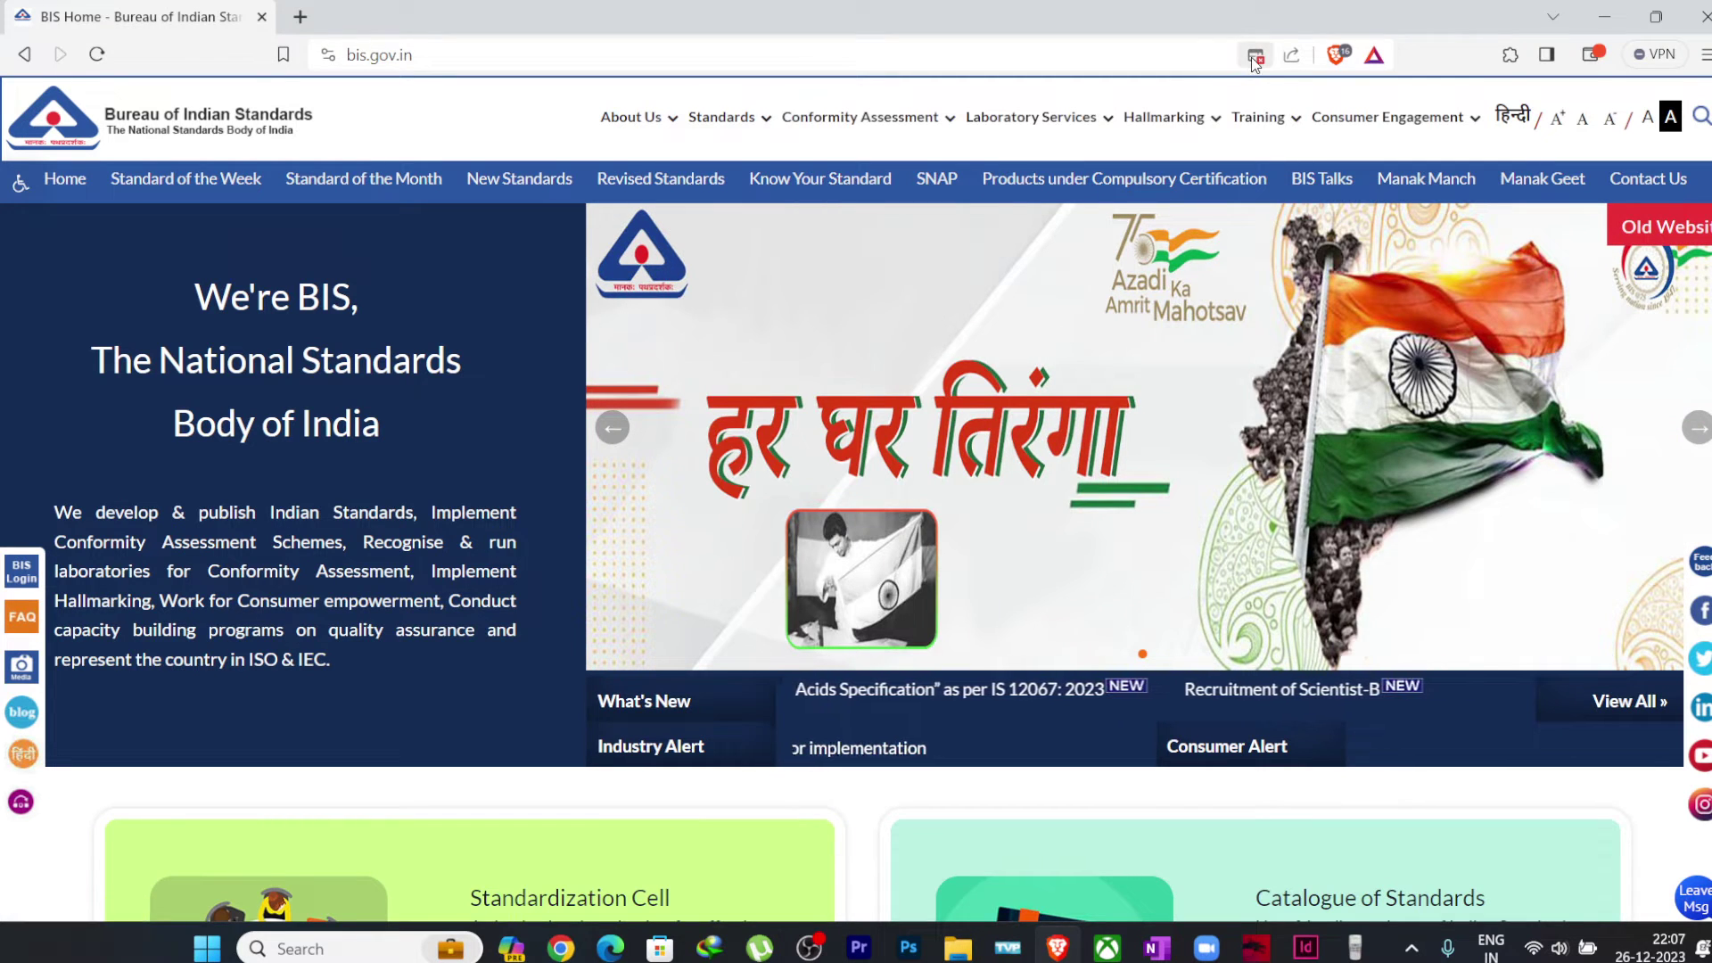
pyautogui.click(1254, 59)
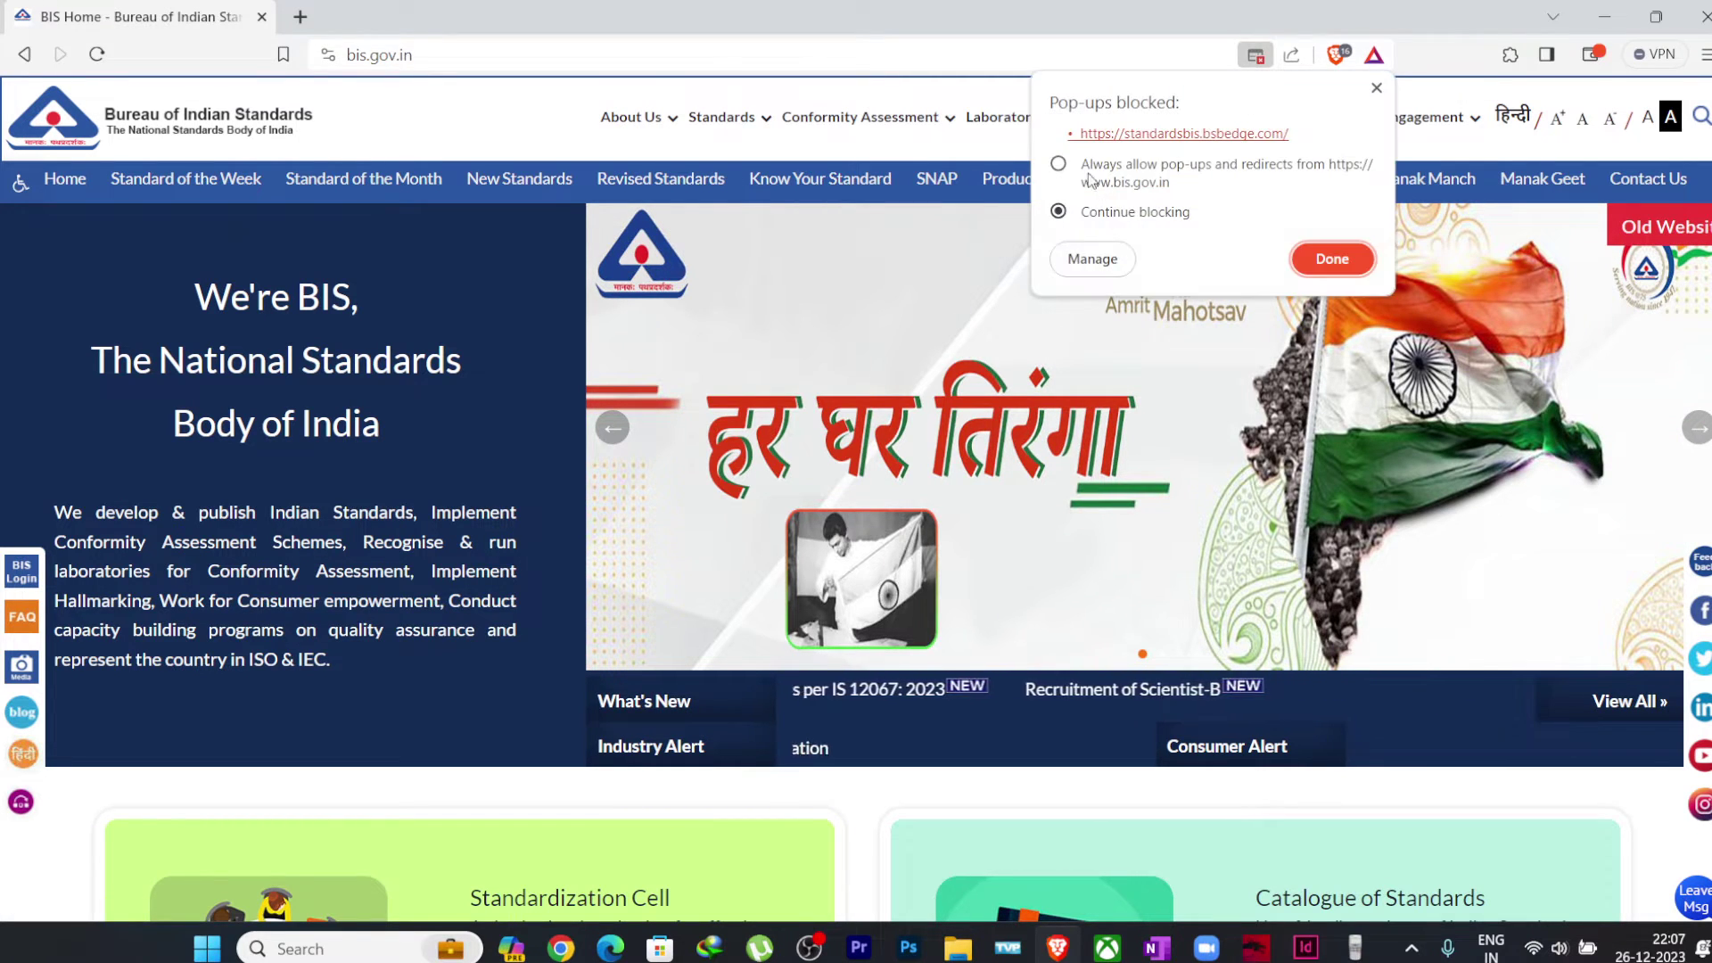
pyautogui.click(1058, 164)
pyautogui.click(1329, 258)
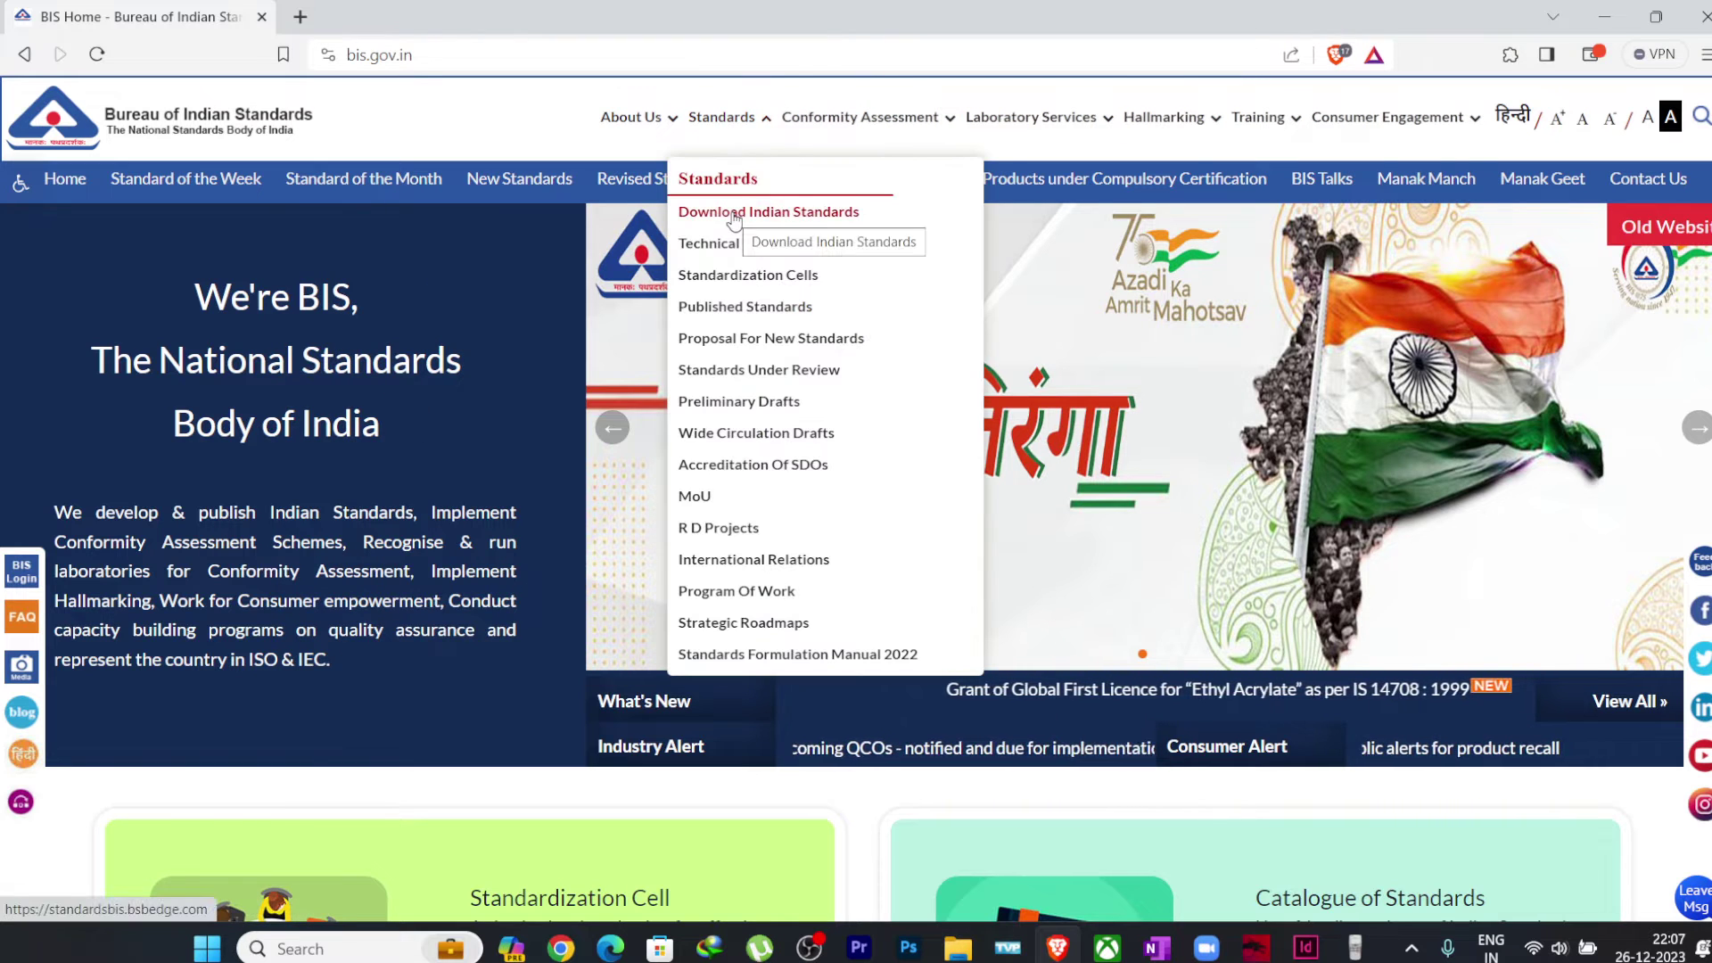
pyautogui.click(731, 217)
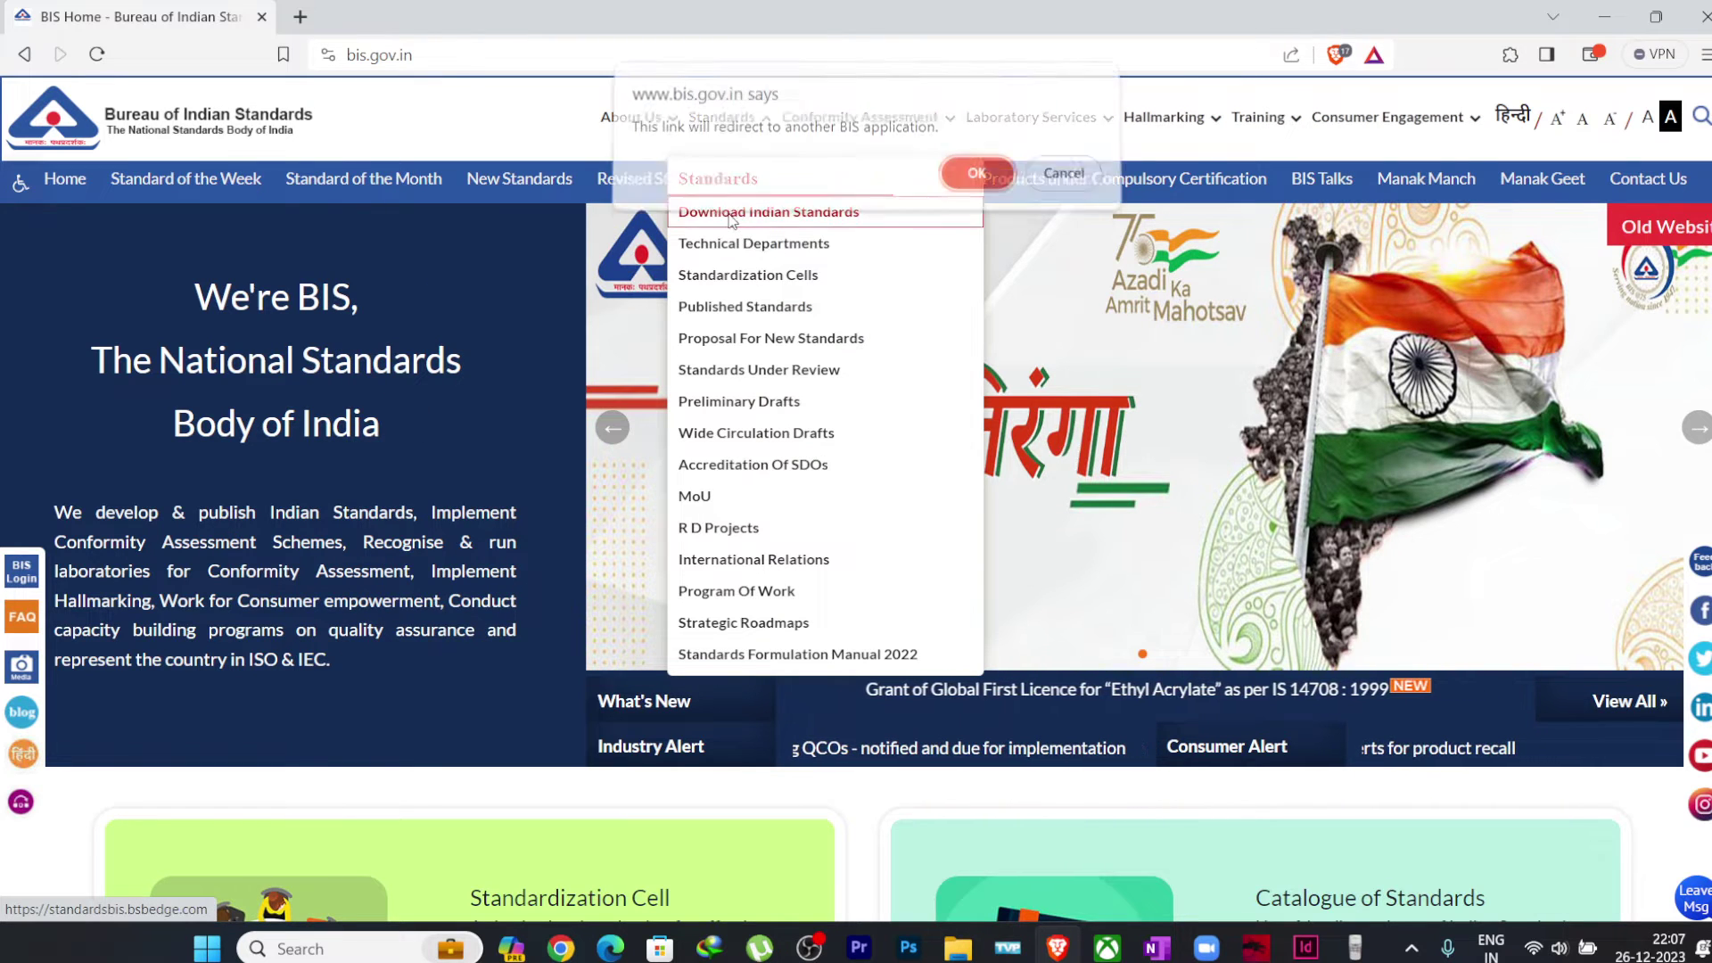
# Step: Confirm the redirect so standardsbis.bsbedge.com opens in a new tab
pyautogui.click(977, 174)
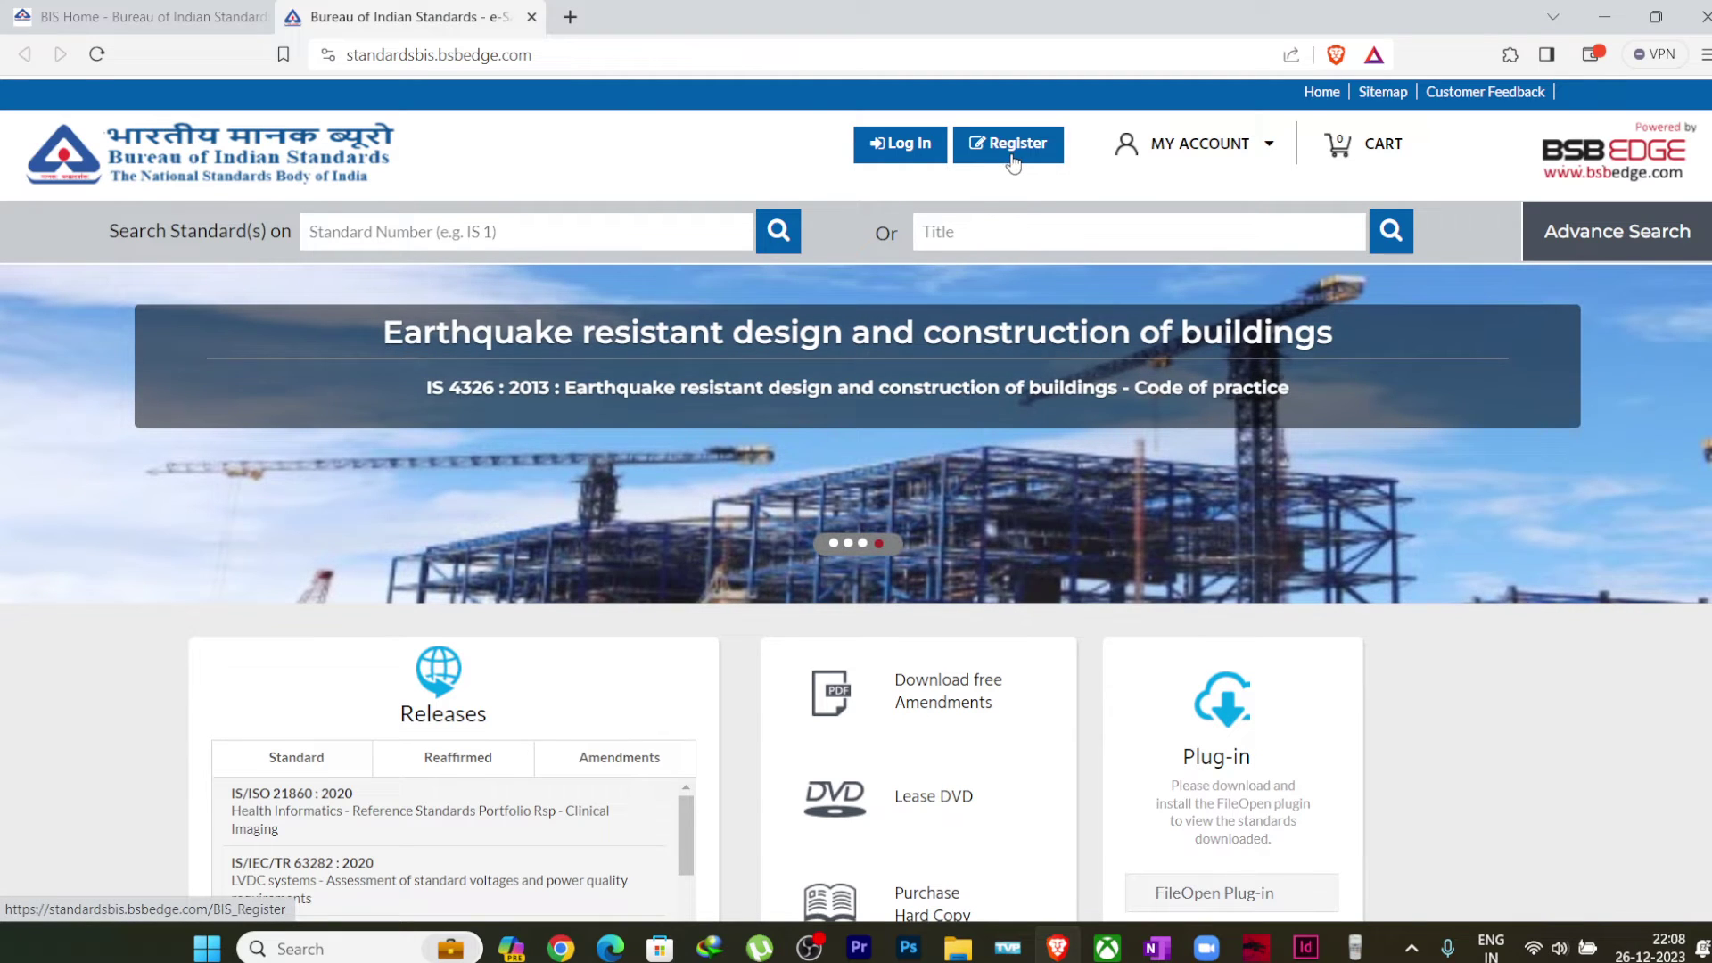
# Step: Open the Register Yourself form and choose the Individual registration type
pyautogui.click(1012, 161)
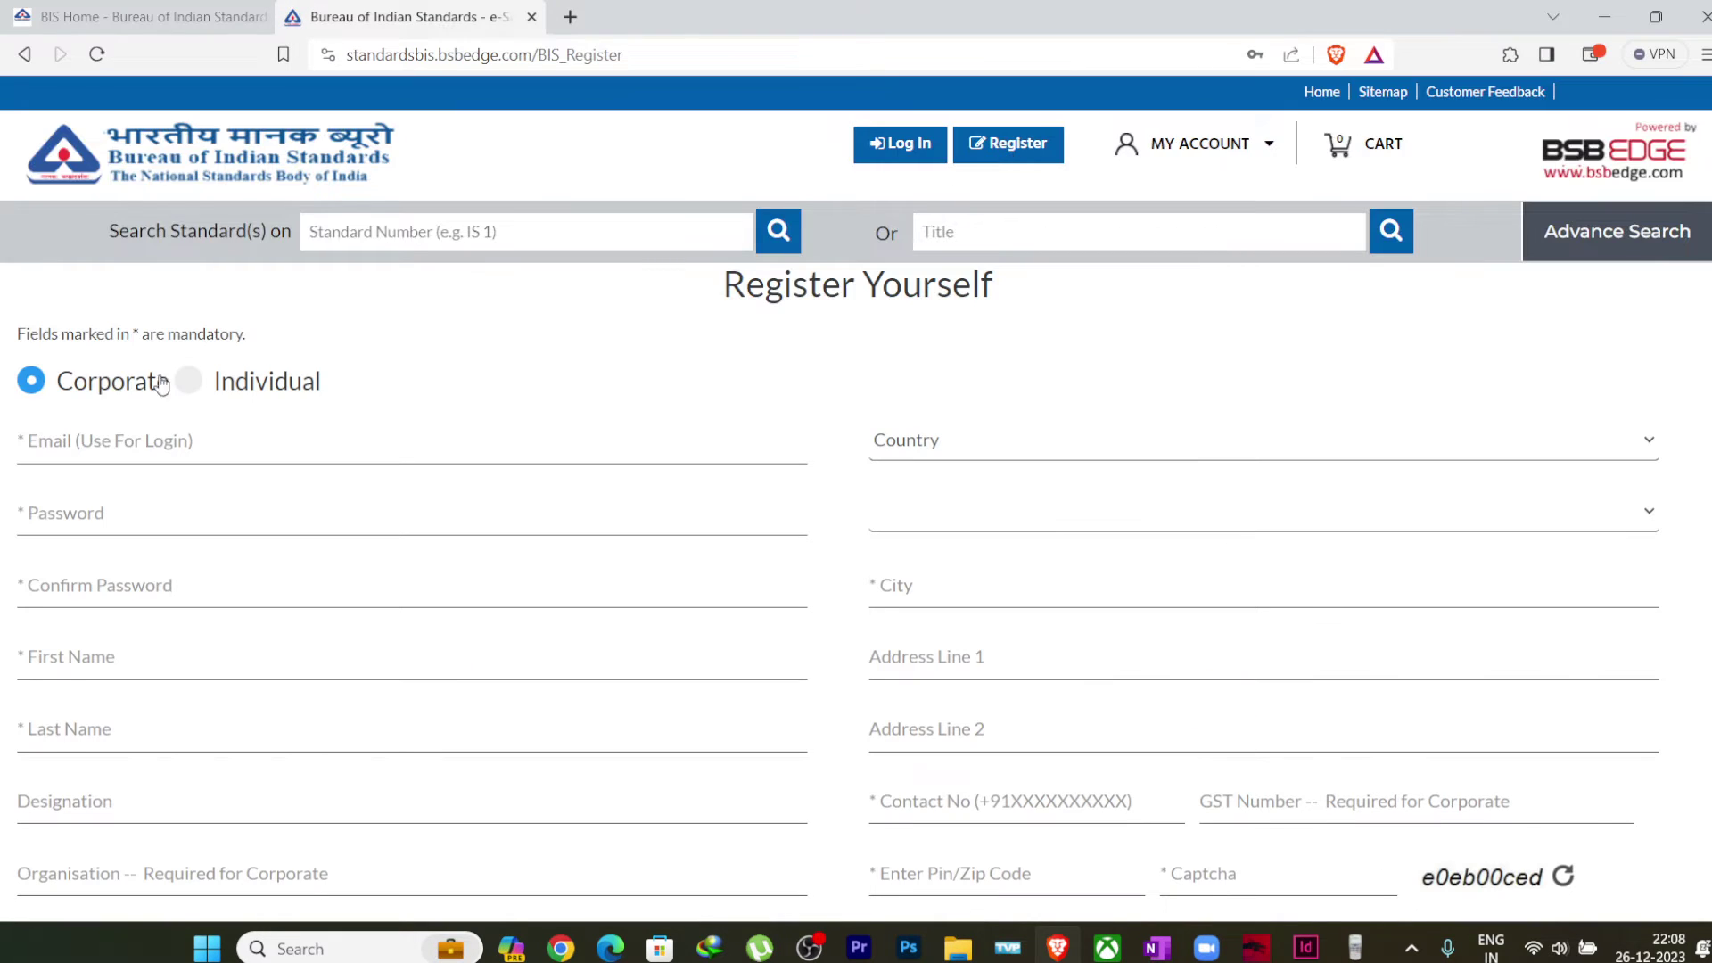
pyautogui.click(192, 386)
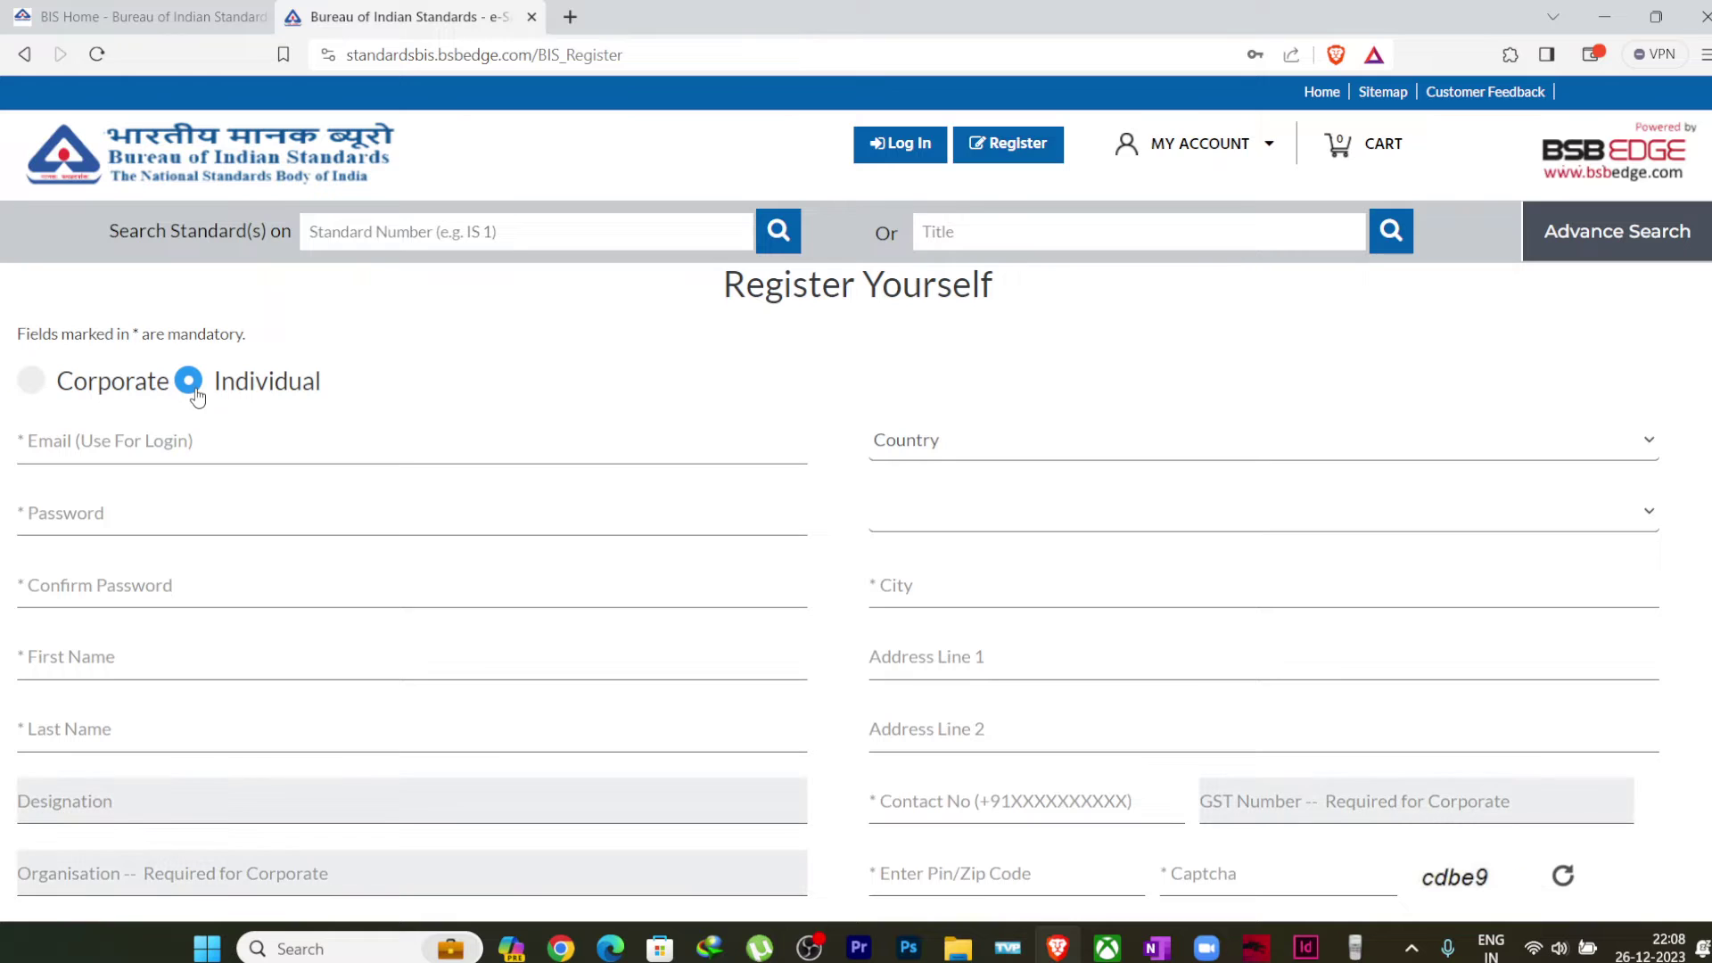
pyautogui.click(196, 437)
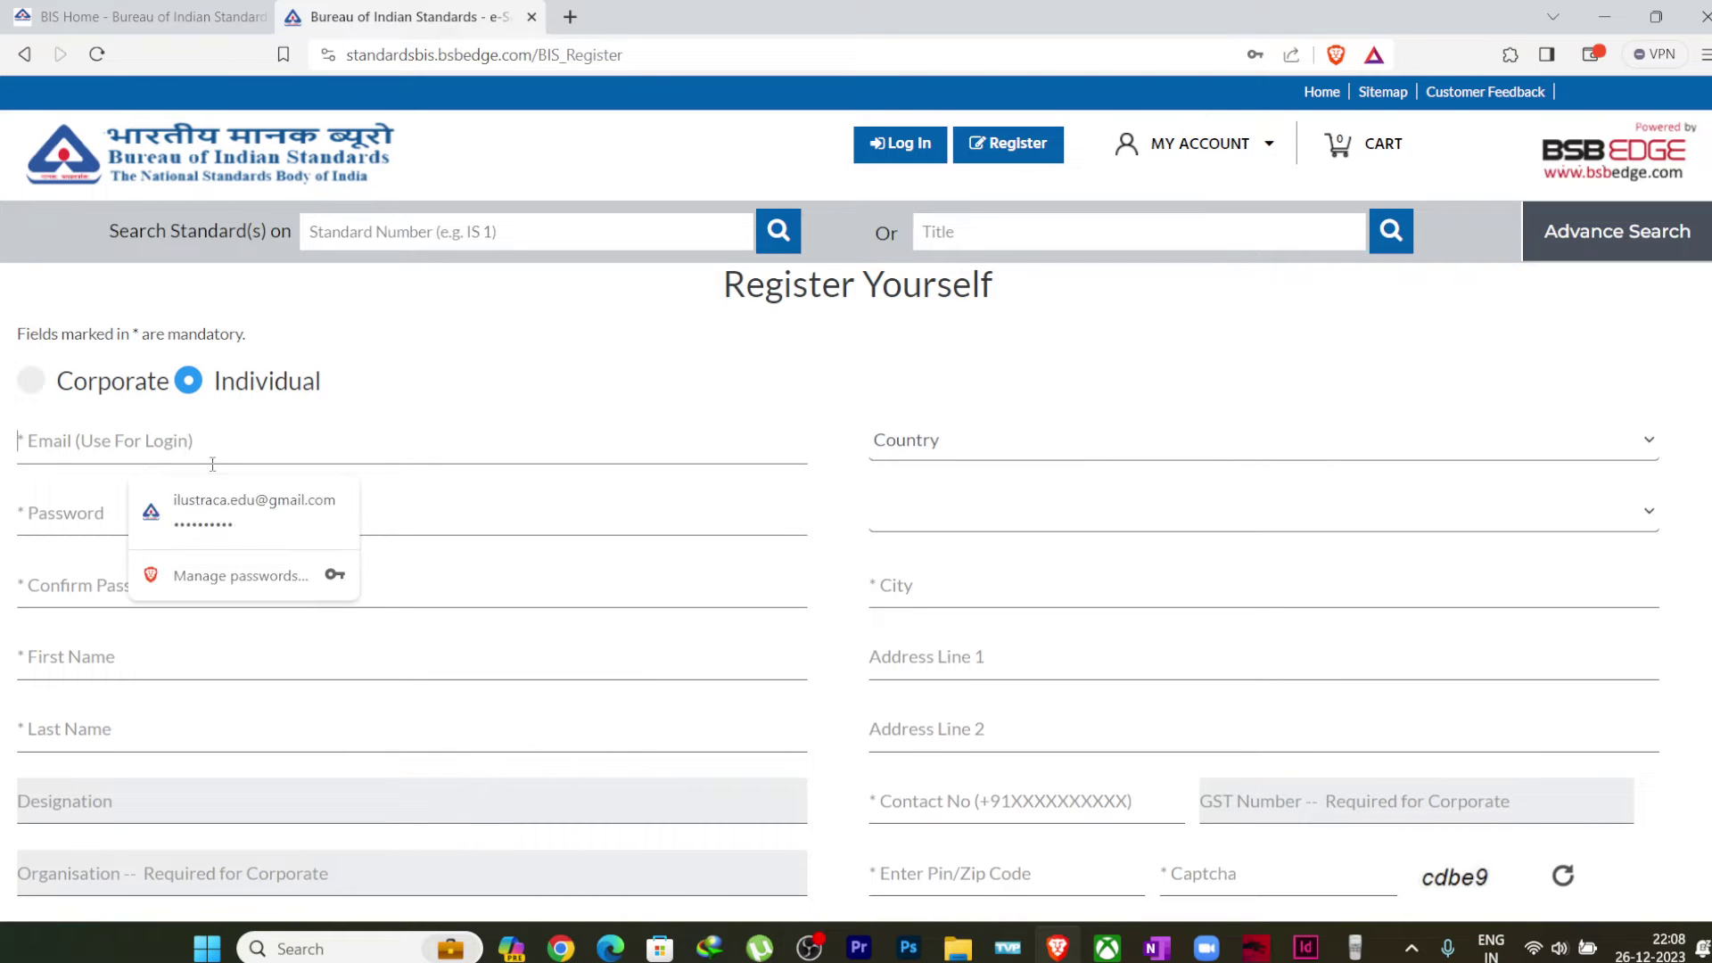
pyautogui.click(509, 413)
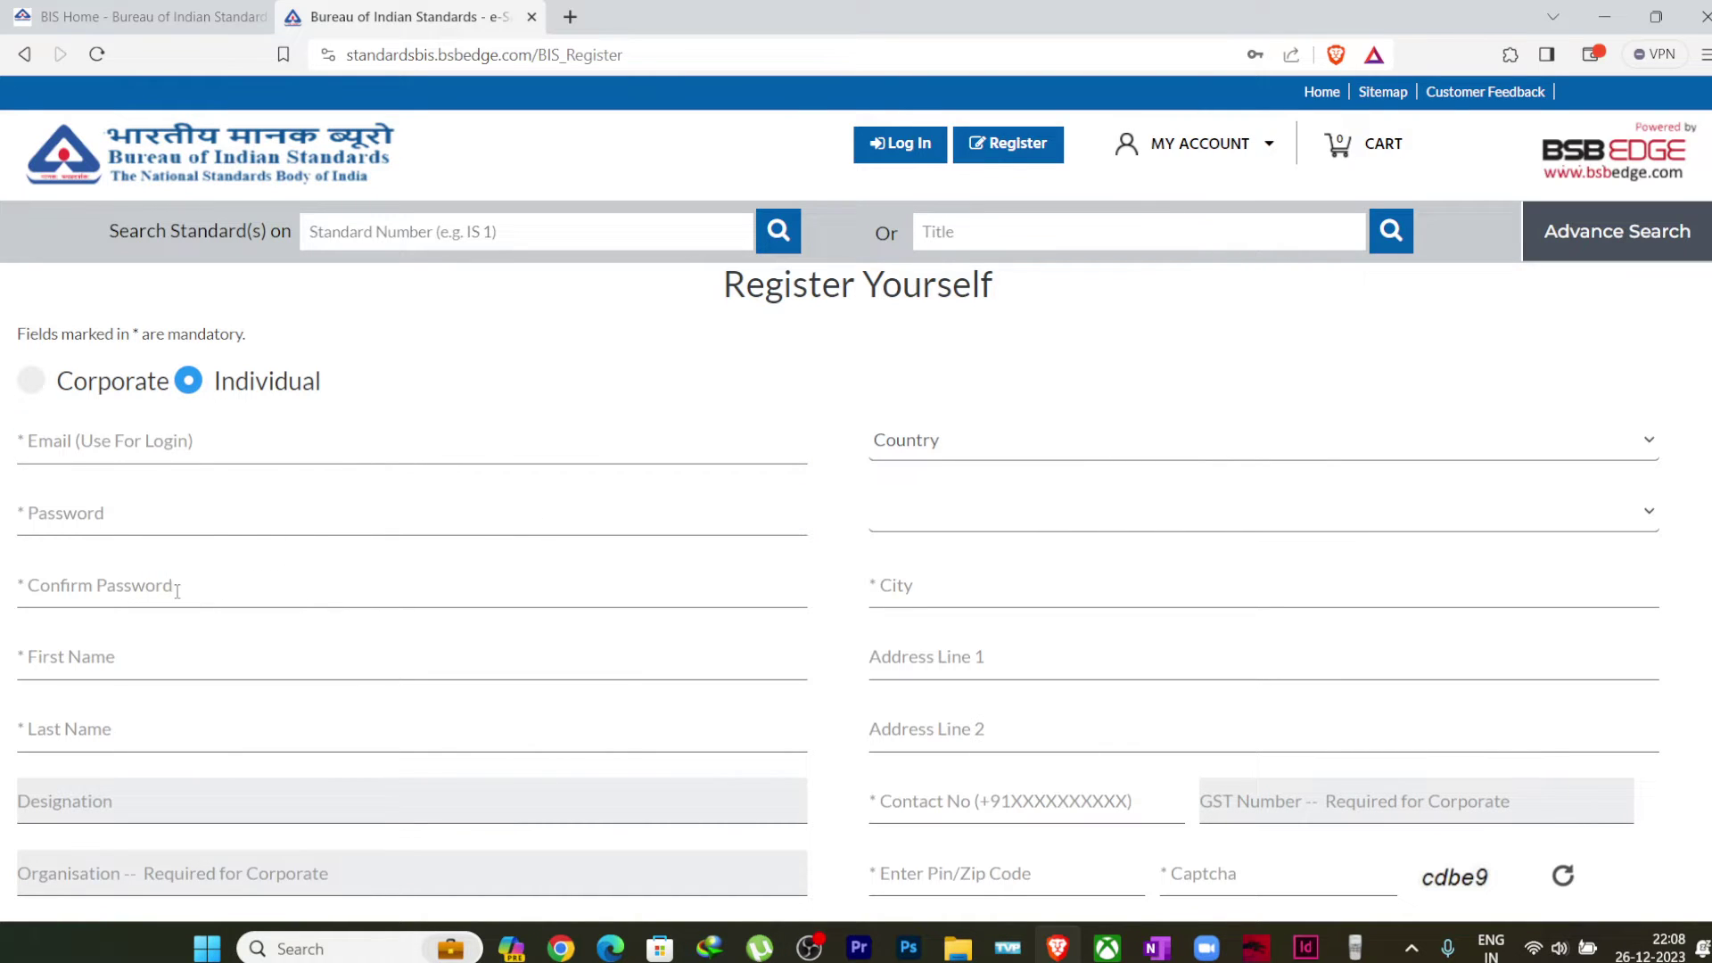
pyautogui.scroll(-1, 126, 517)
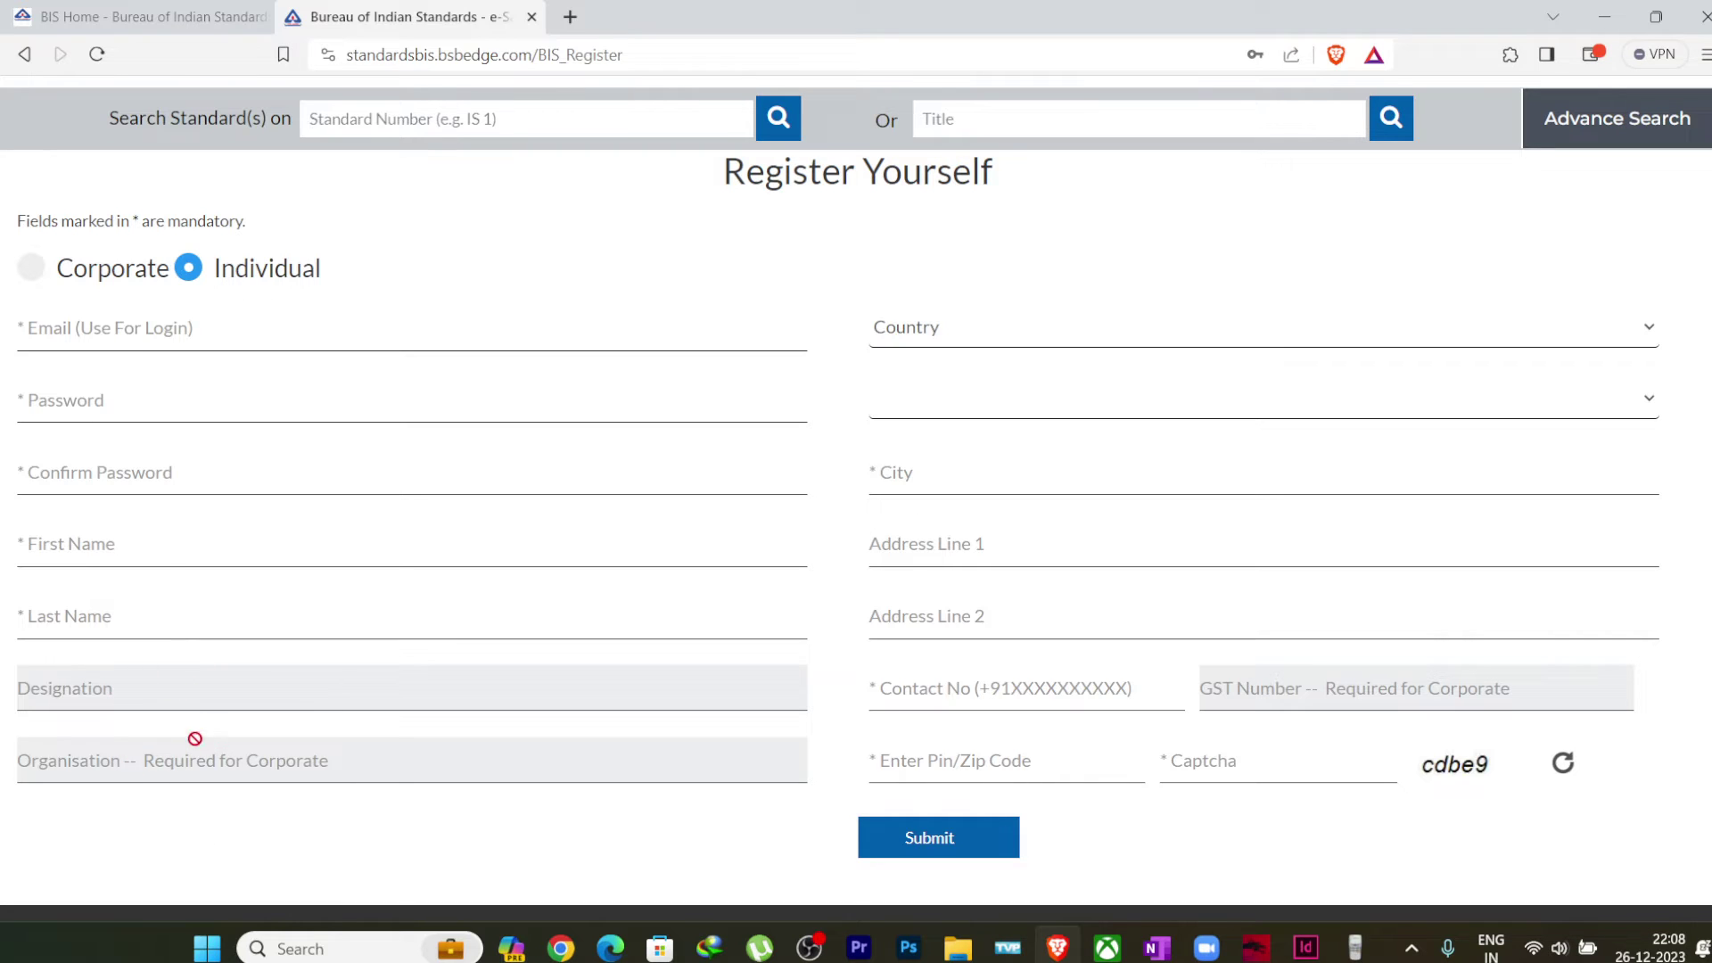
# Step: Compare Corporate and Individual types, check the Country list, and review the form fields
pyautogui.click(32, 269)
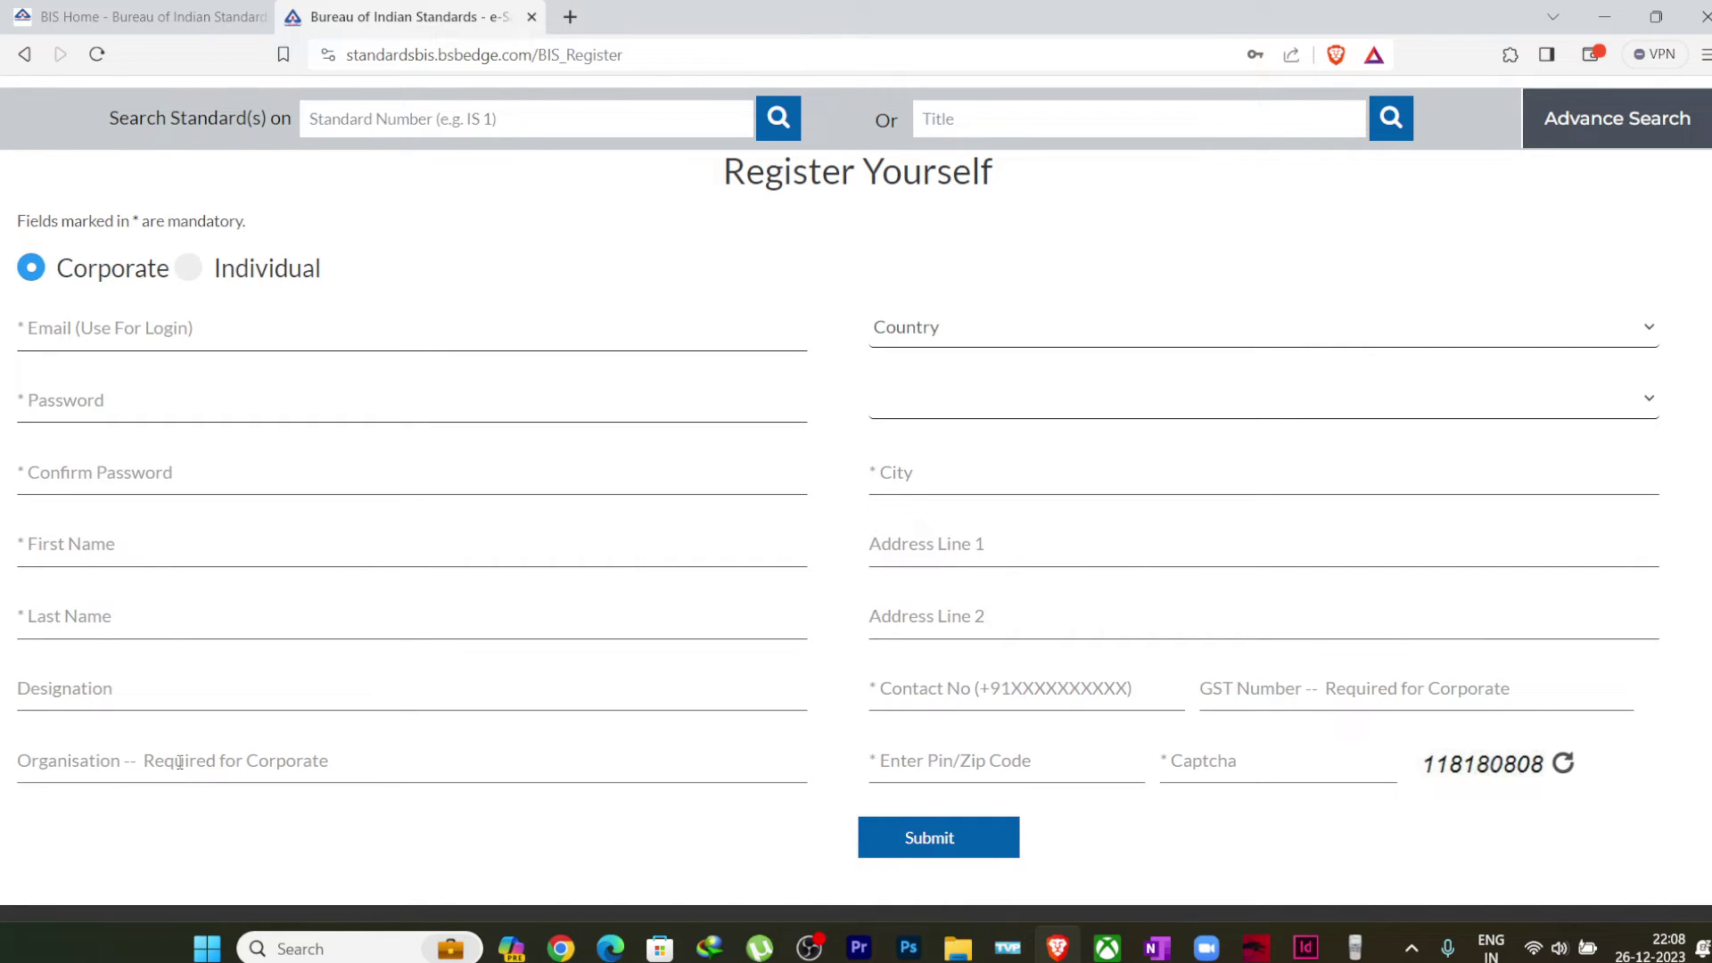
pyautogui.click(189, 269)
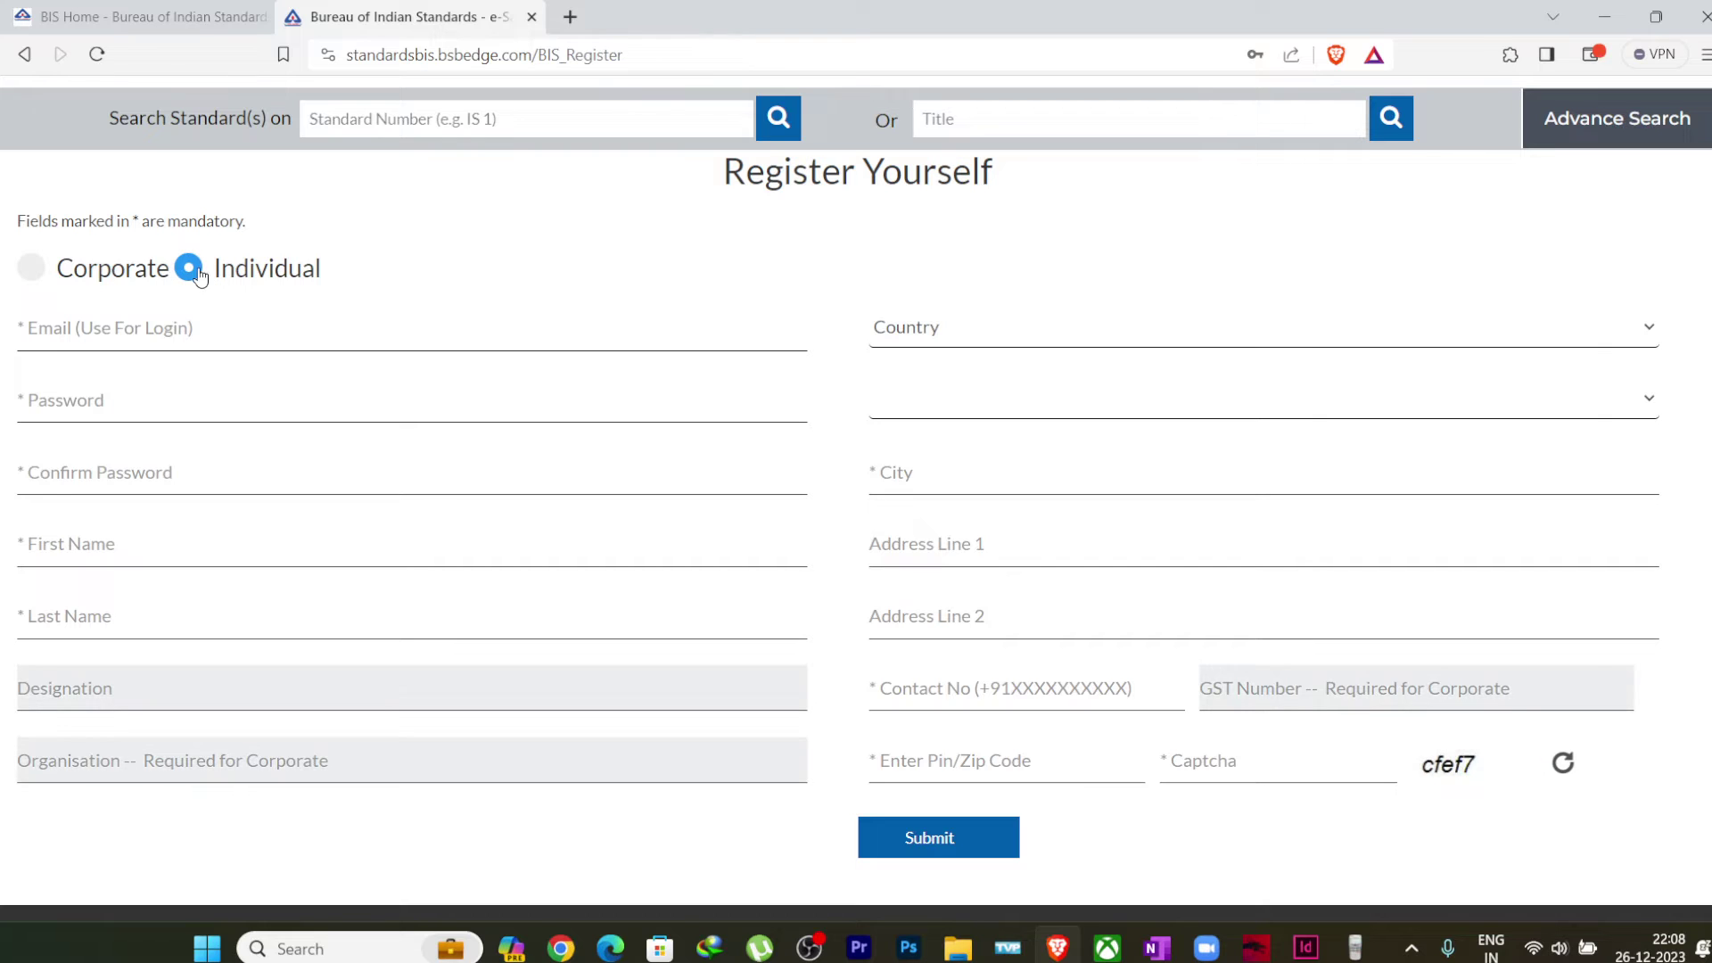
pyautogui.click(932, 331)
pyautogui.click(847, 310)
pyautogui.click(904, 542)
pyautogui.scroll(1, 749, 338)
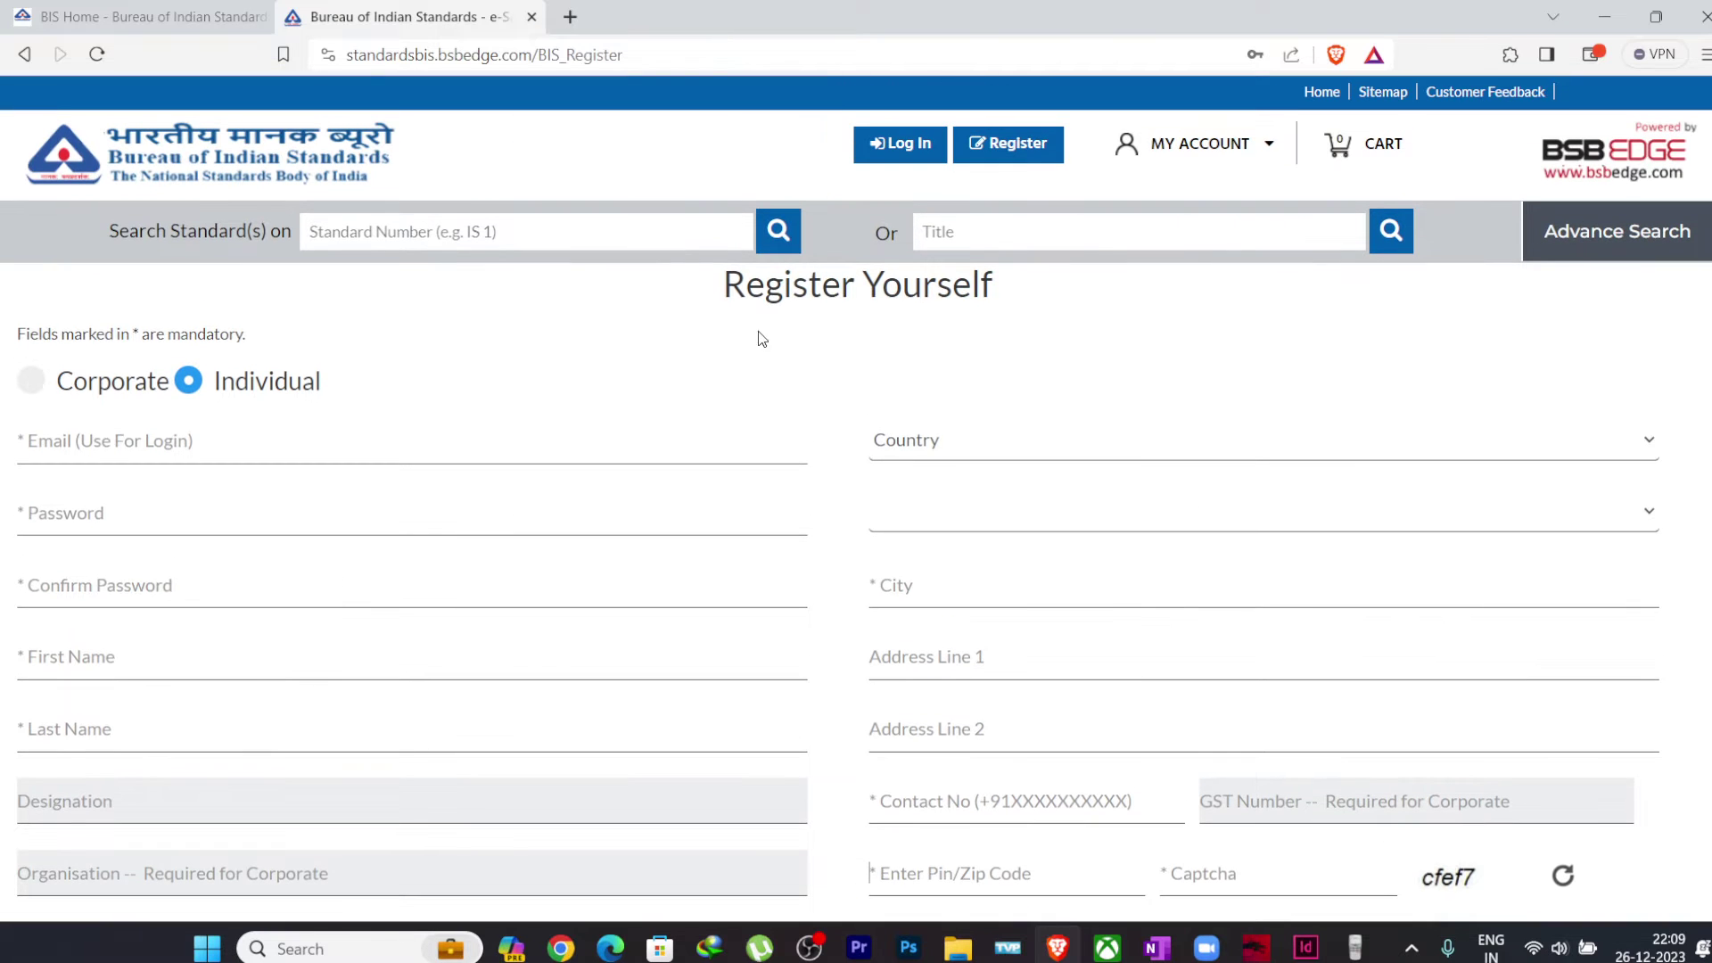
pyautogui.scroll(-1, 869, 364)
pyautogui.scroll(1, 865, 359)
pyautogui.scroll(-1, 538, 485)
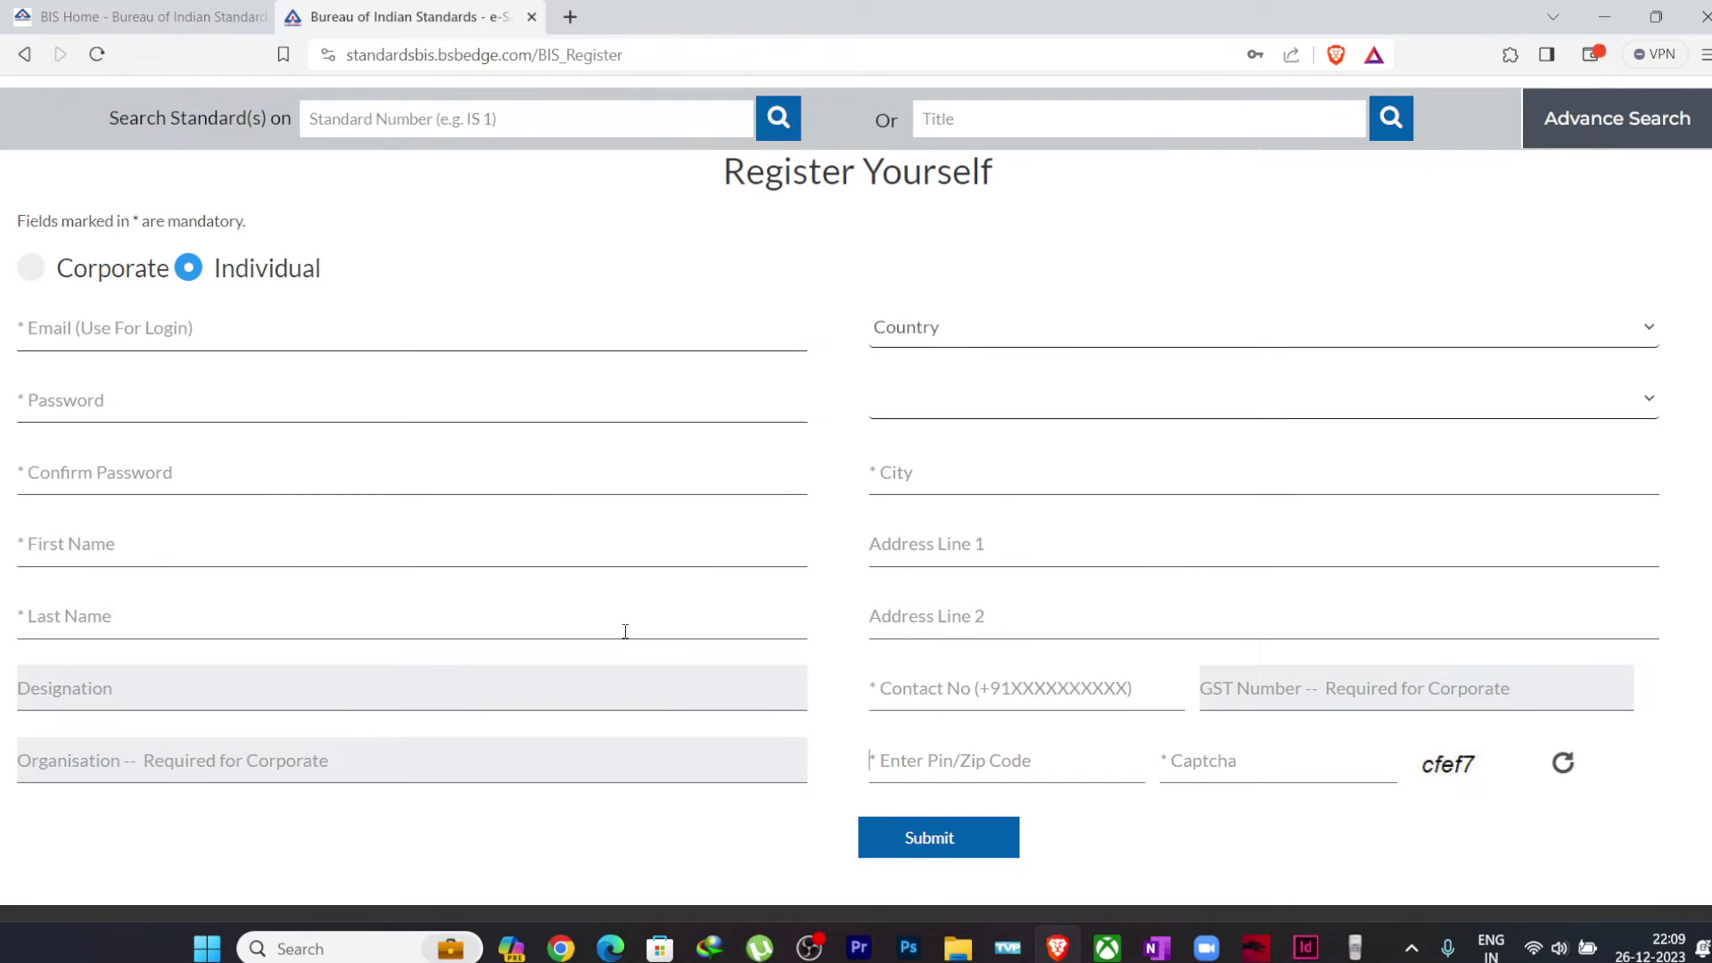
pyautogui.scroll(1, 623, 630)
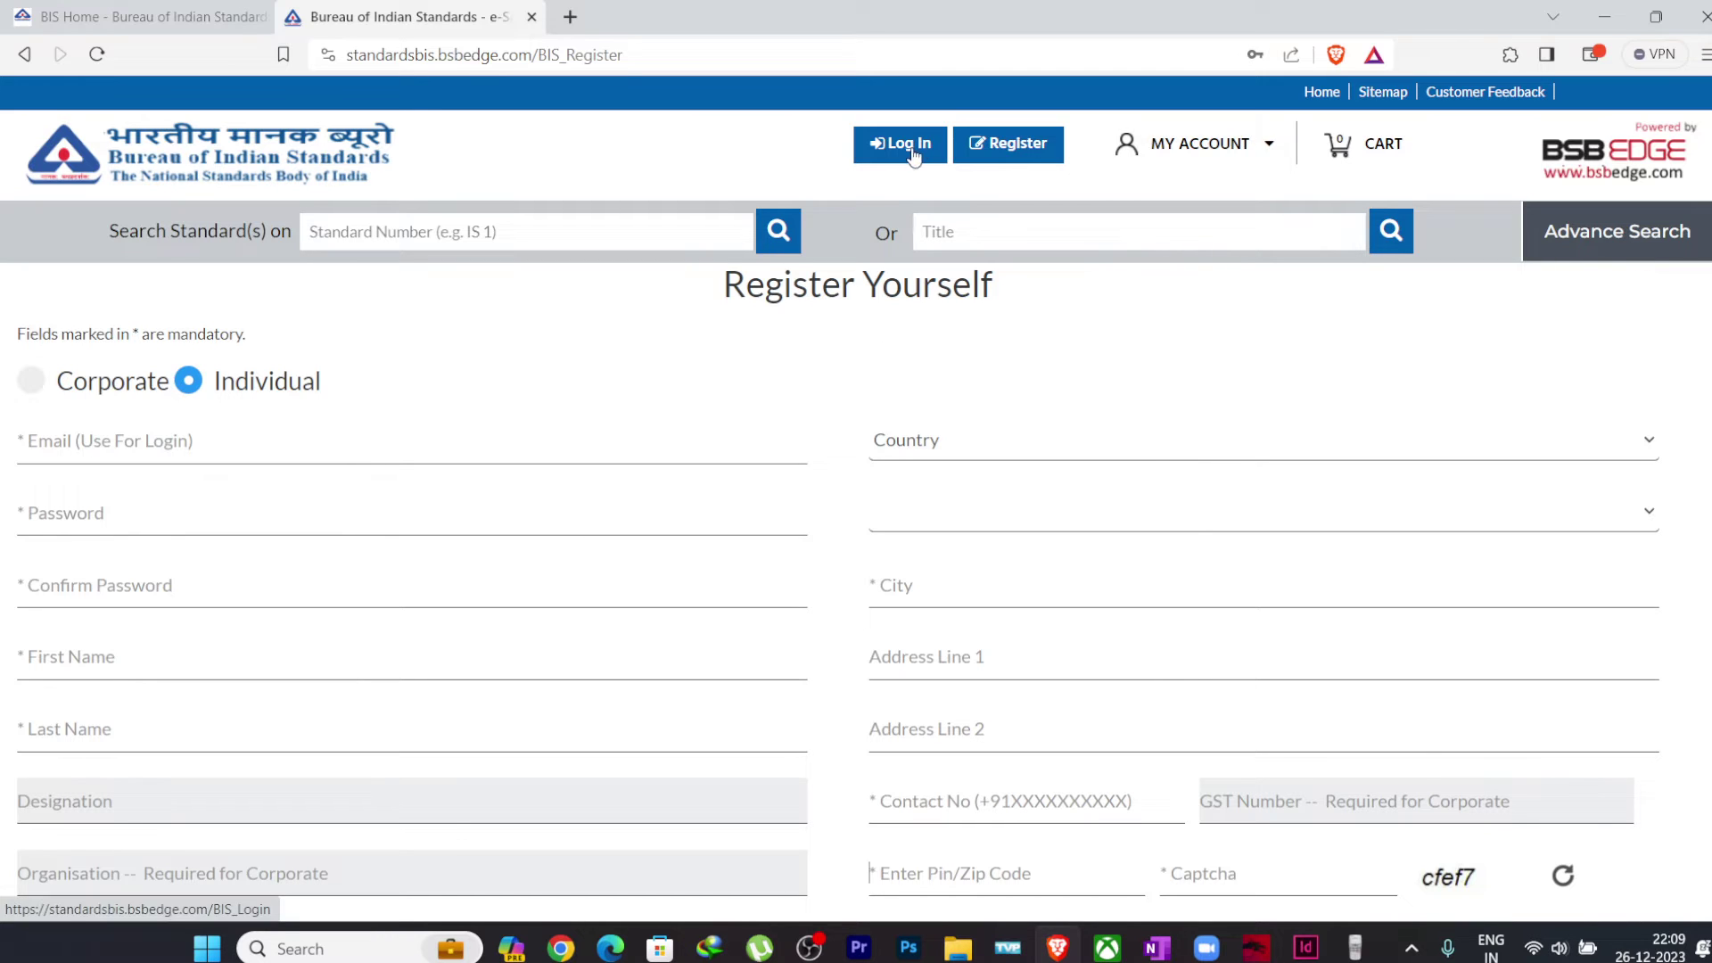
# Step: Log in using the saved account credentials and the captcha code
pyautogui.click(888, 164)
pyautogui.click(439, 424)
pyautogui.click(443, 484)
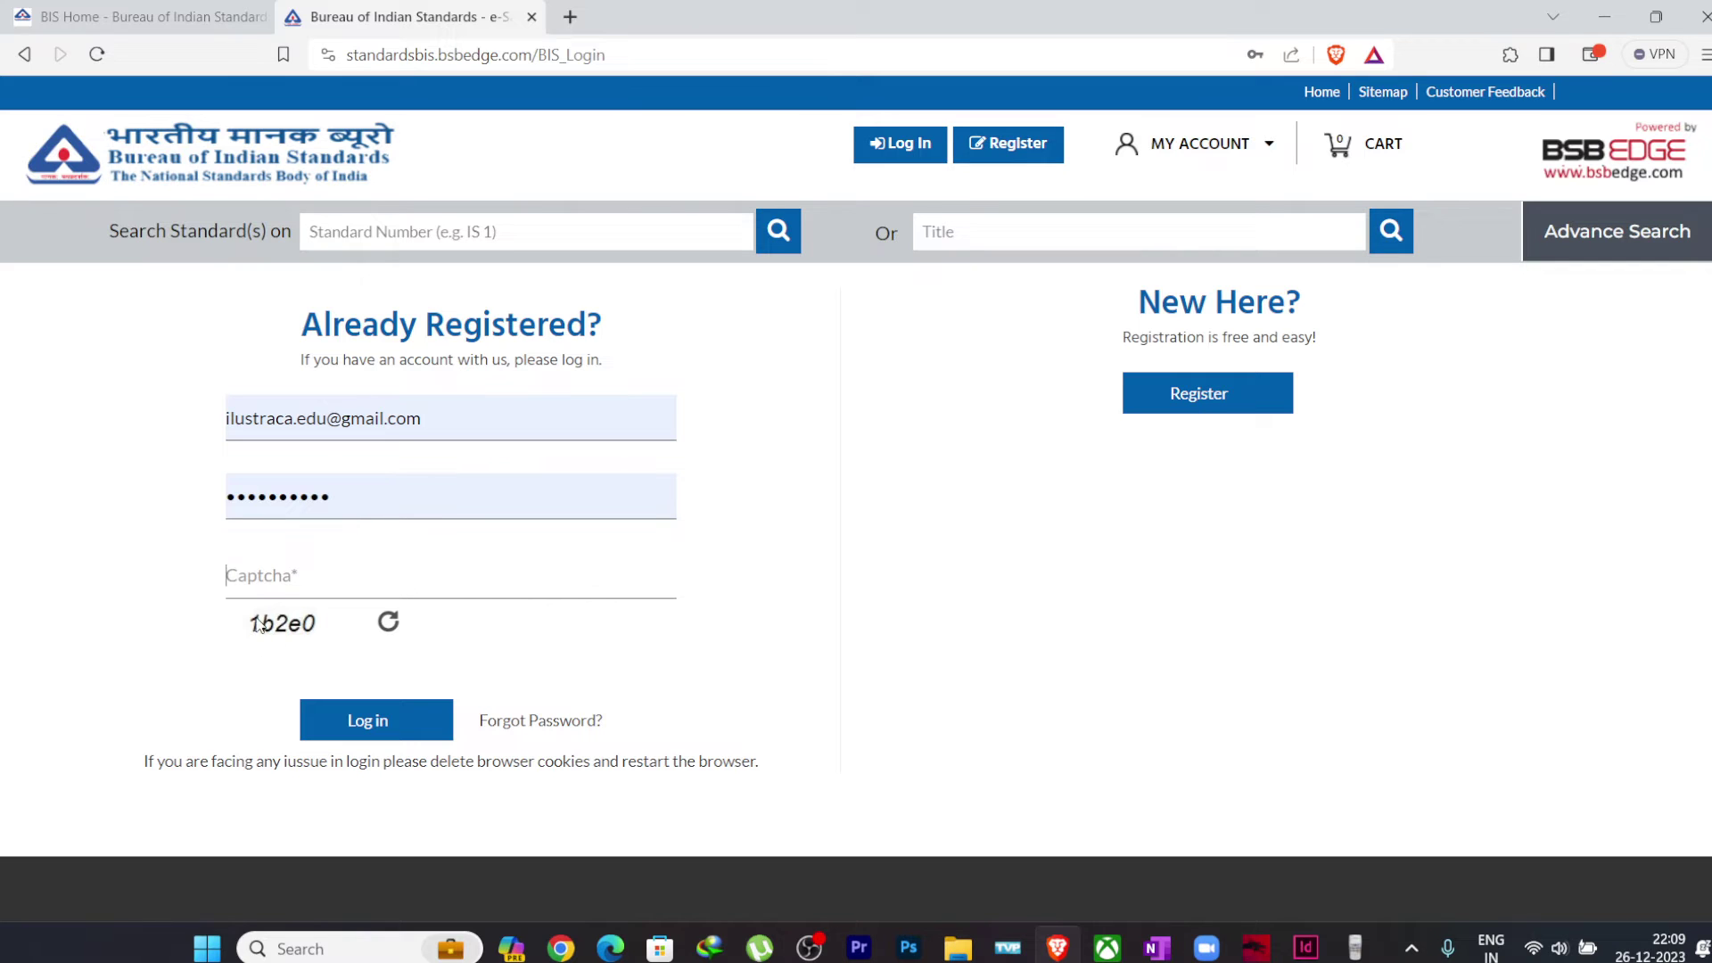
pyautogui.write('1b2e0')
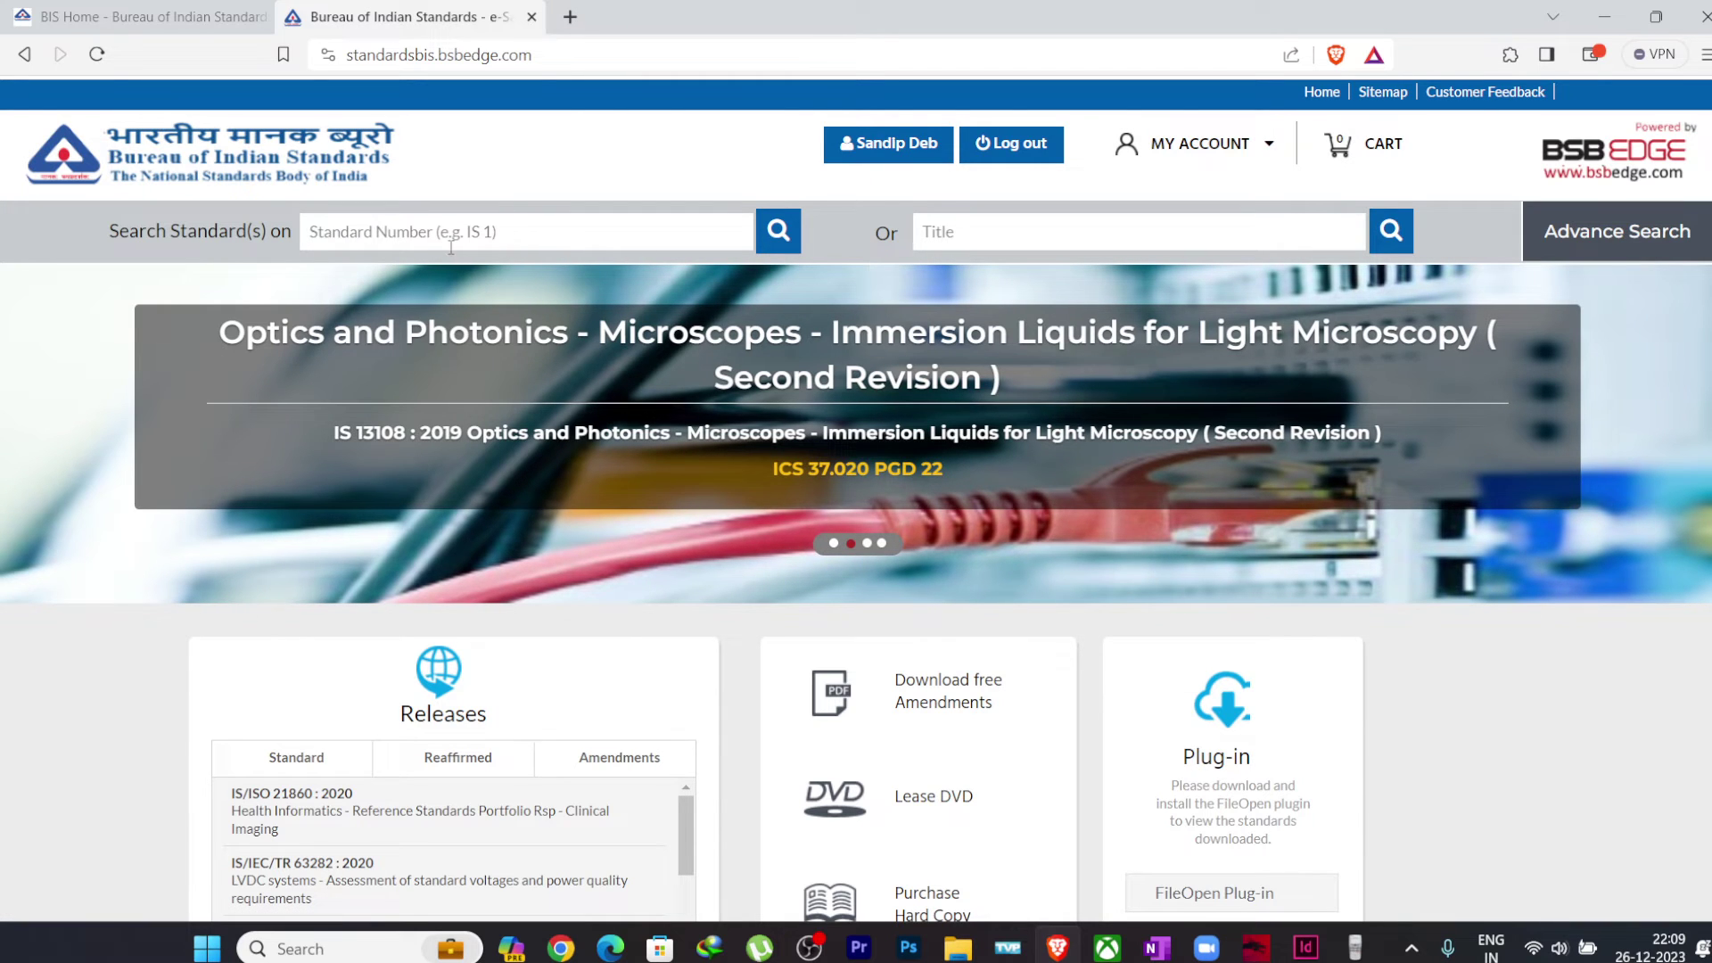
# Step: Search the store for IS1904 to list IS 1904 : 2021
pyautogui.click(403, 233)
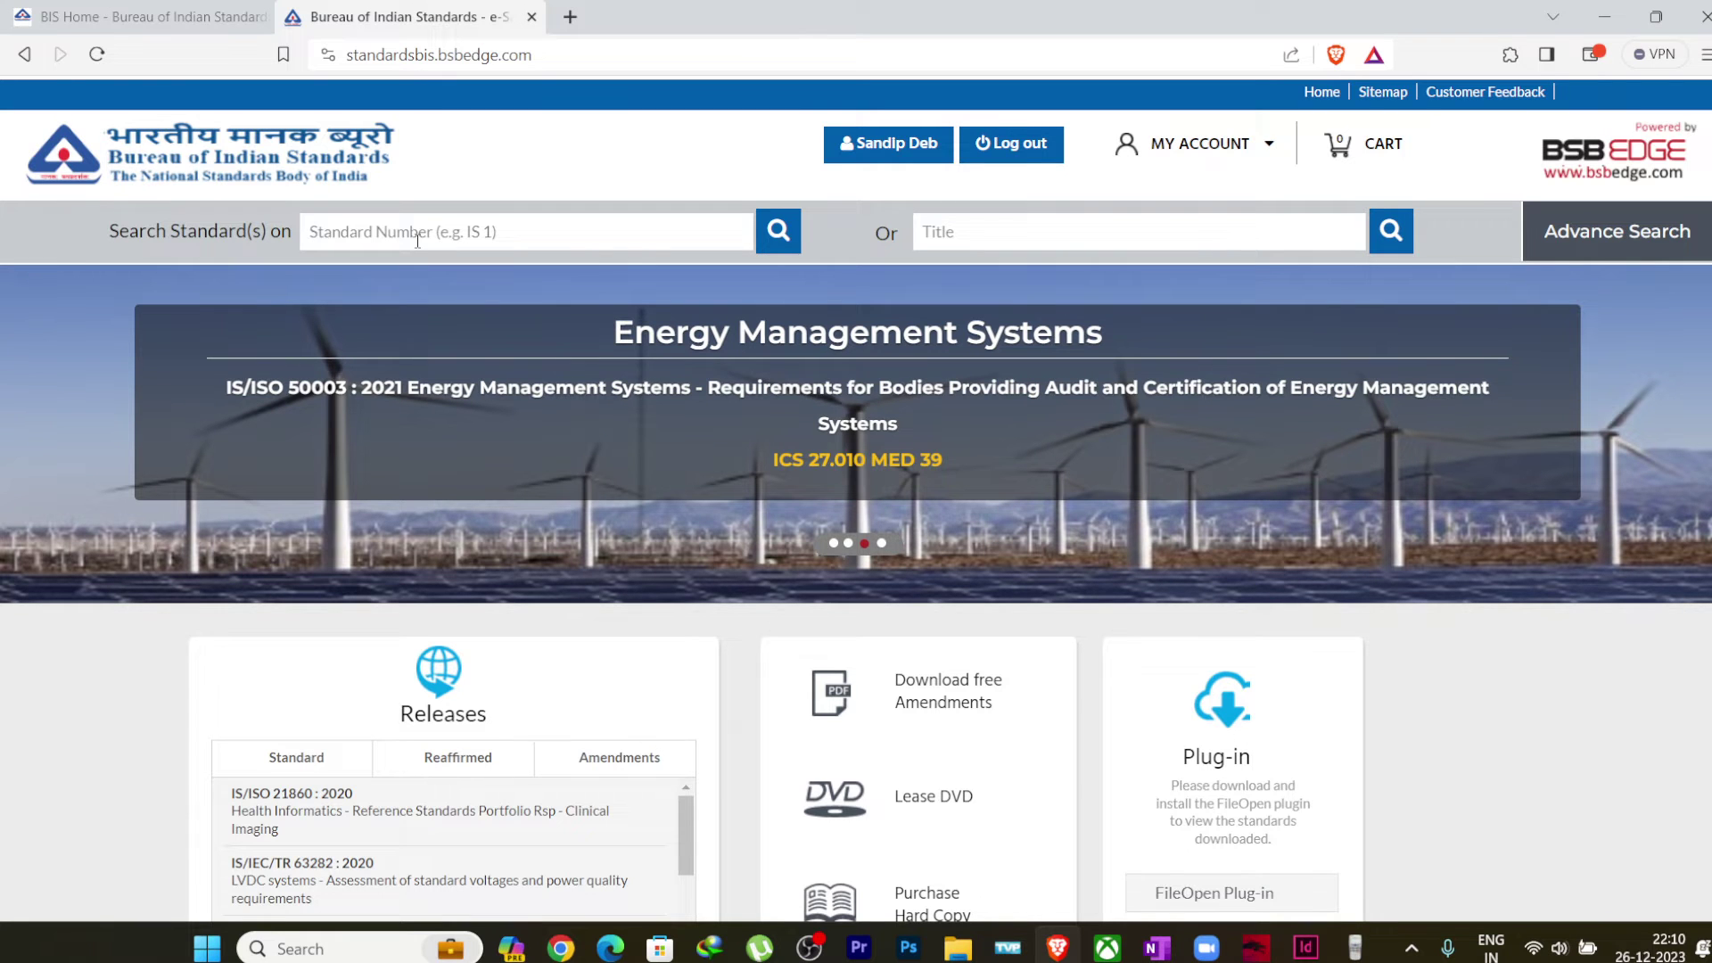
pyautogui.write('IS1904')
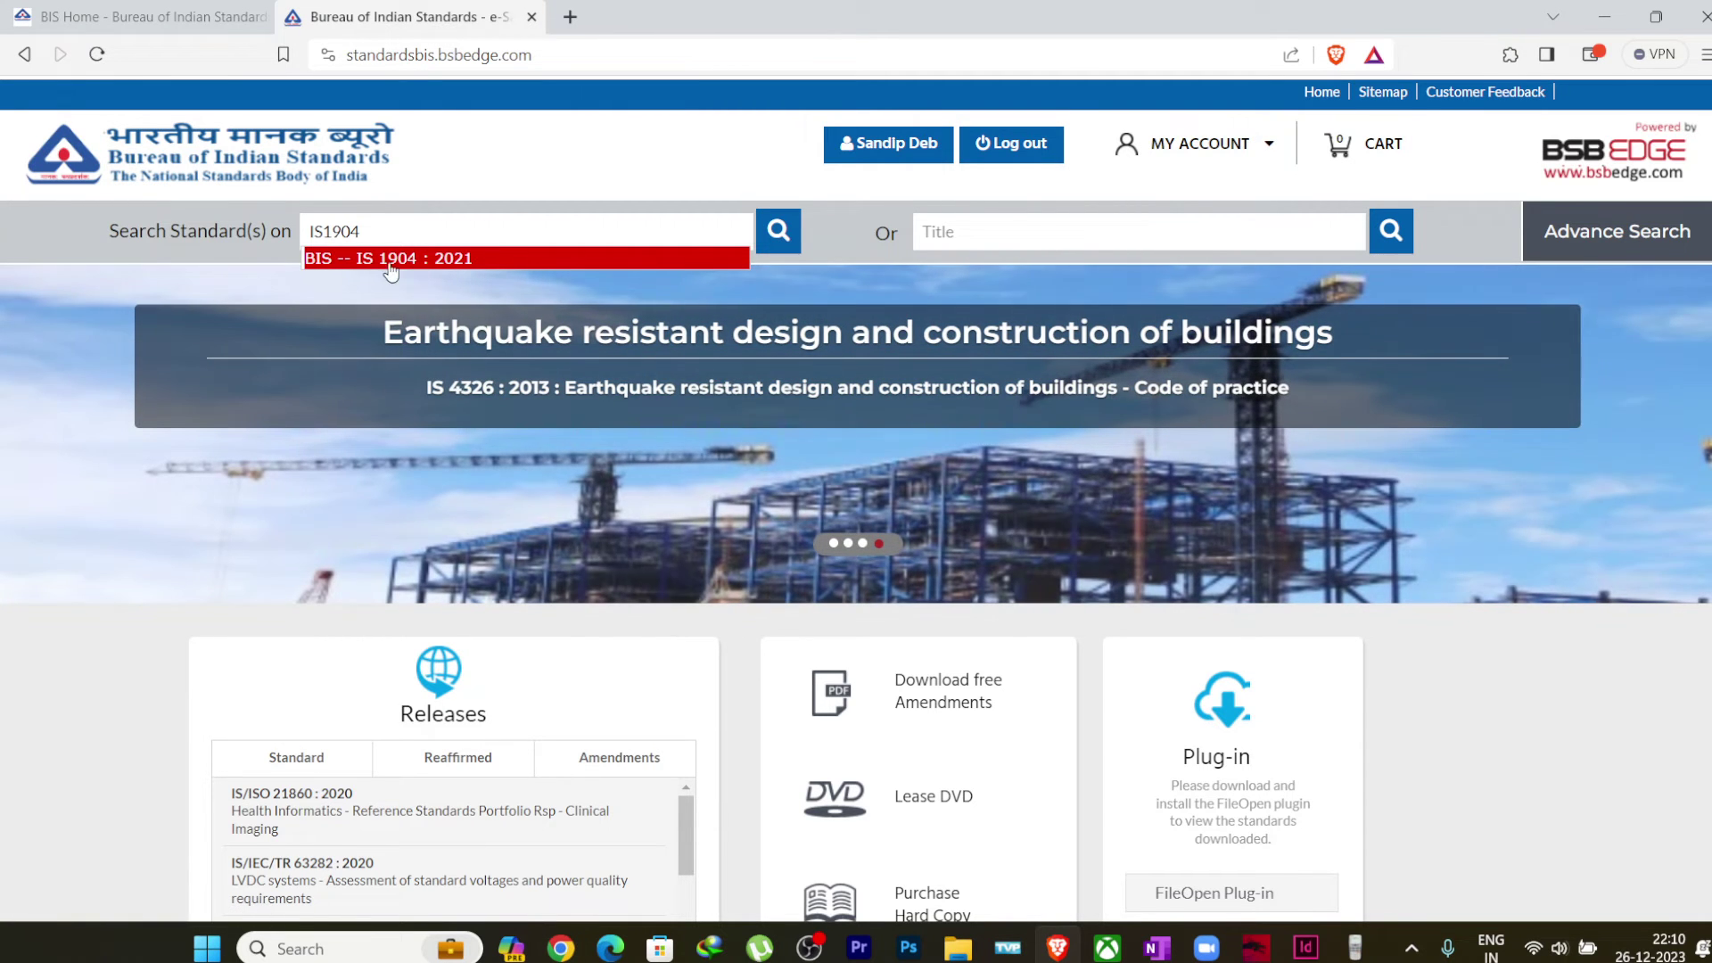
pyautogui.click(789, 243)
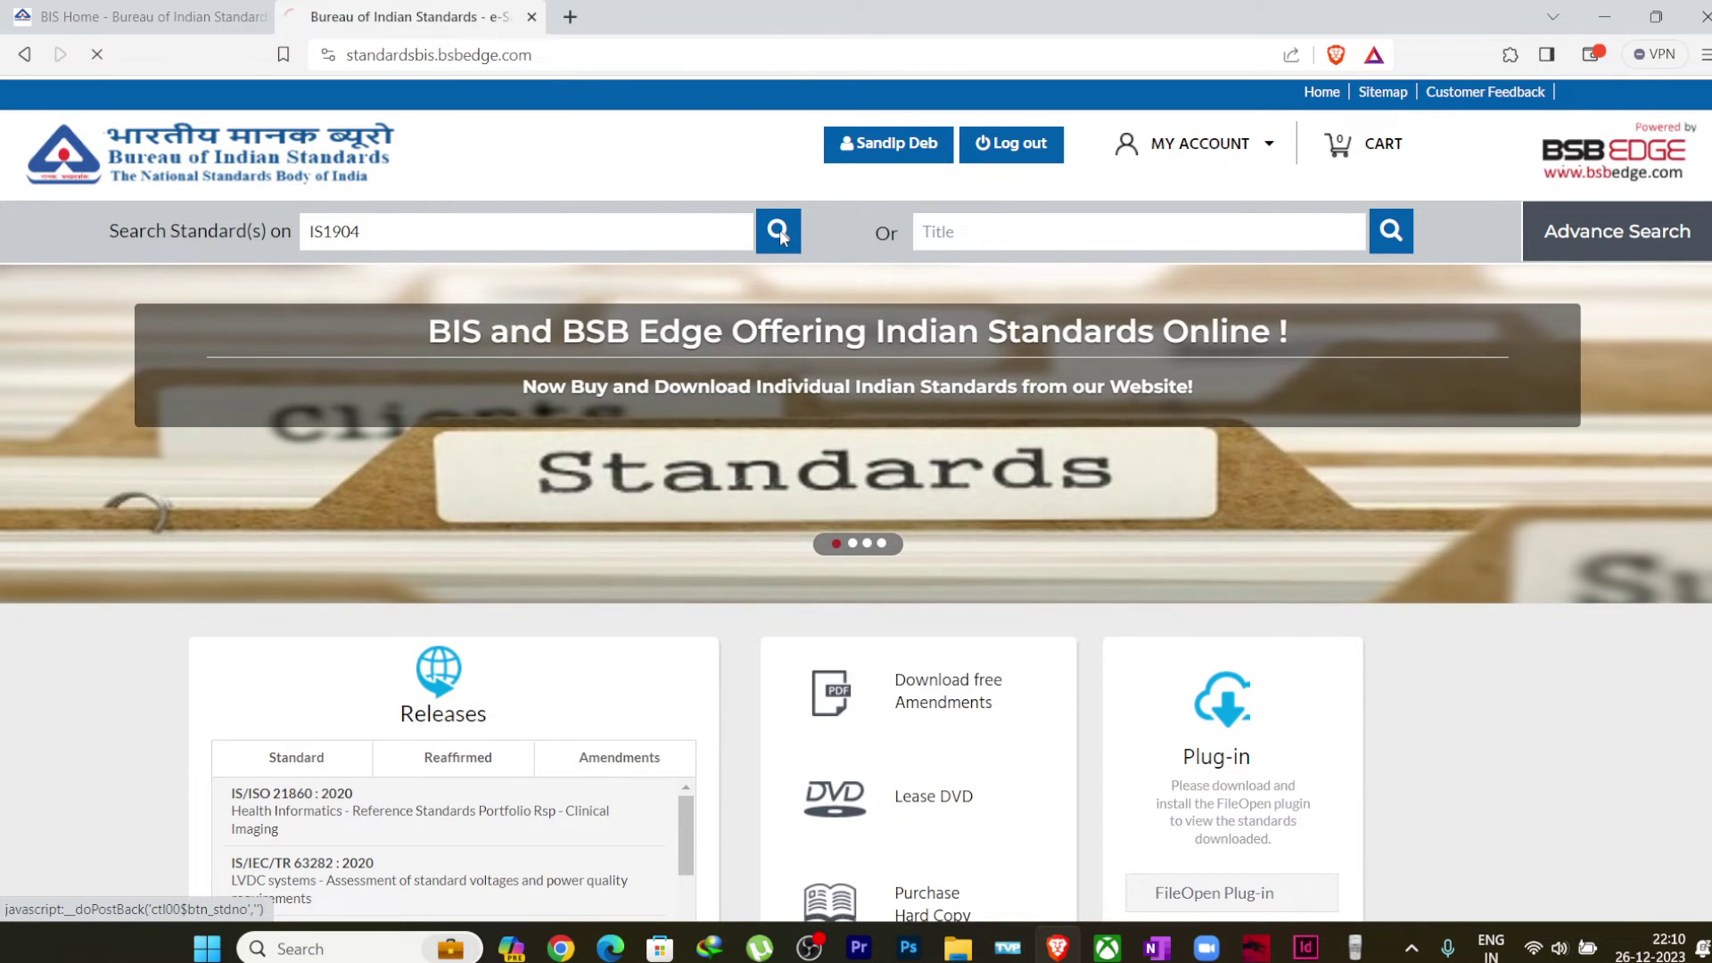
pyautogui.click(781, 235)
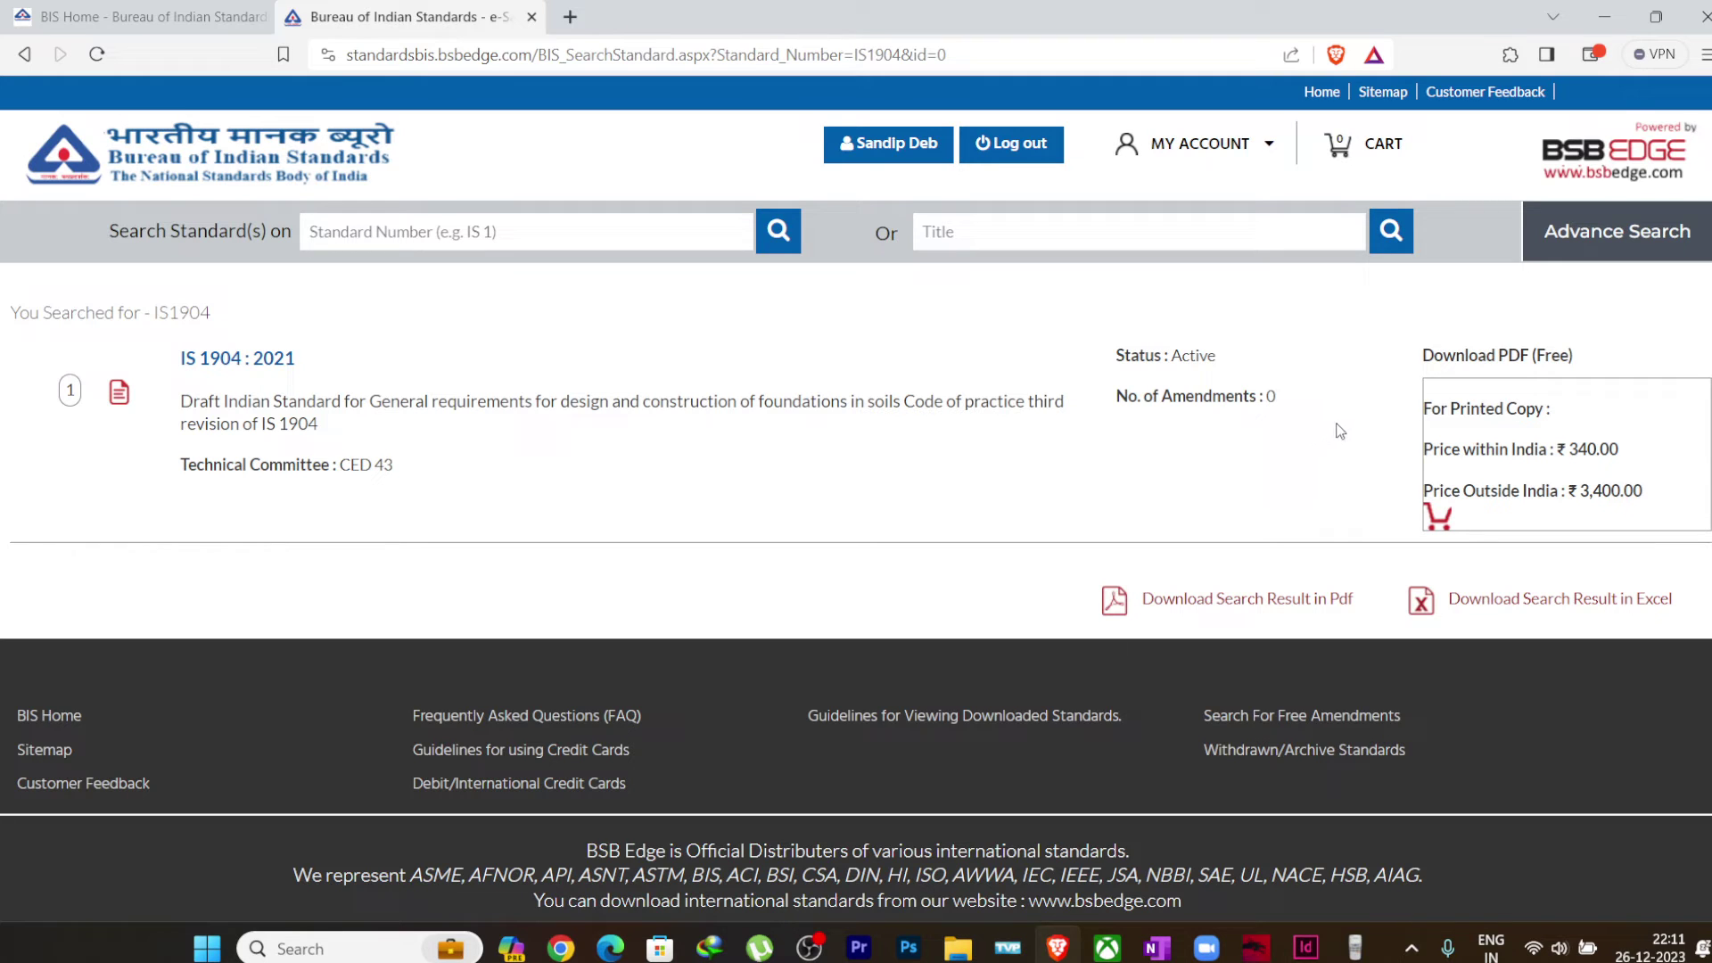
# Step: Choose the free PDF download of IS 1904 : 2021, enter the captcha, and agree to terms
pyautogui.click(1499, 357)
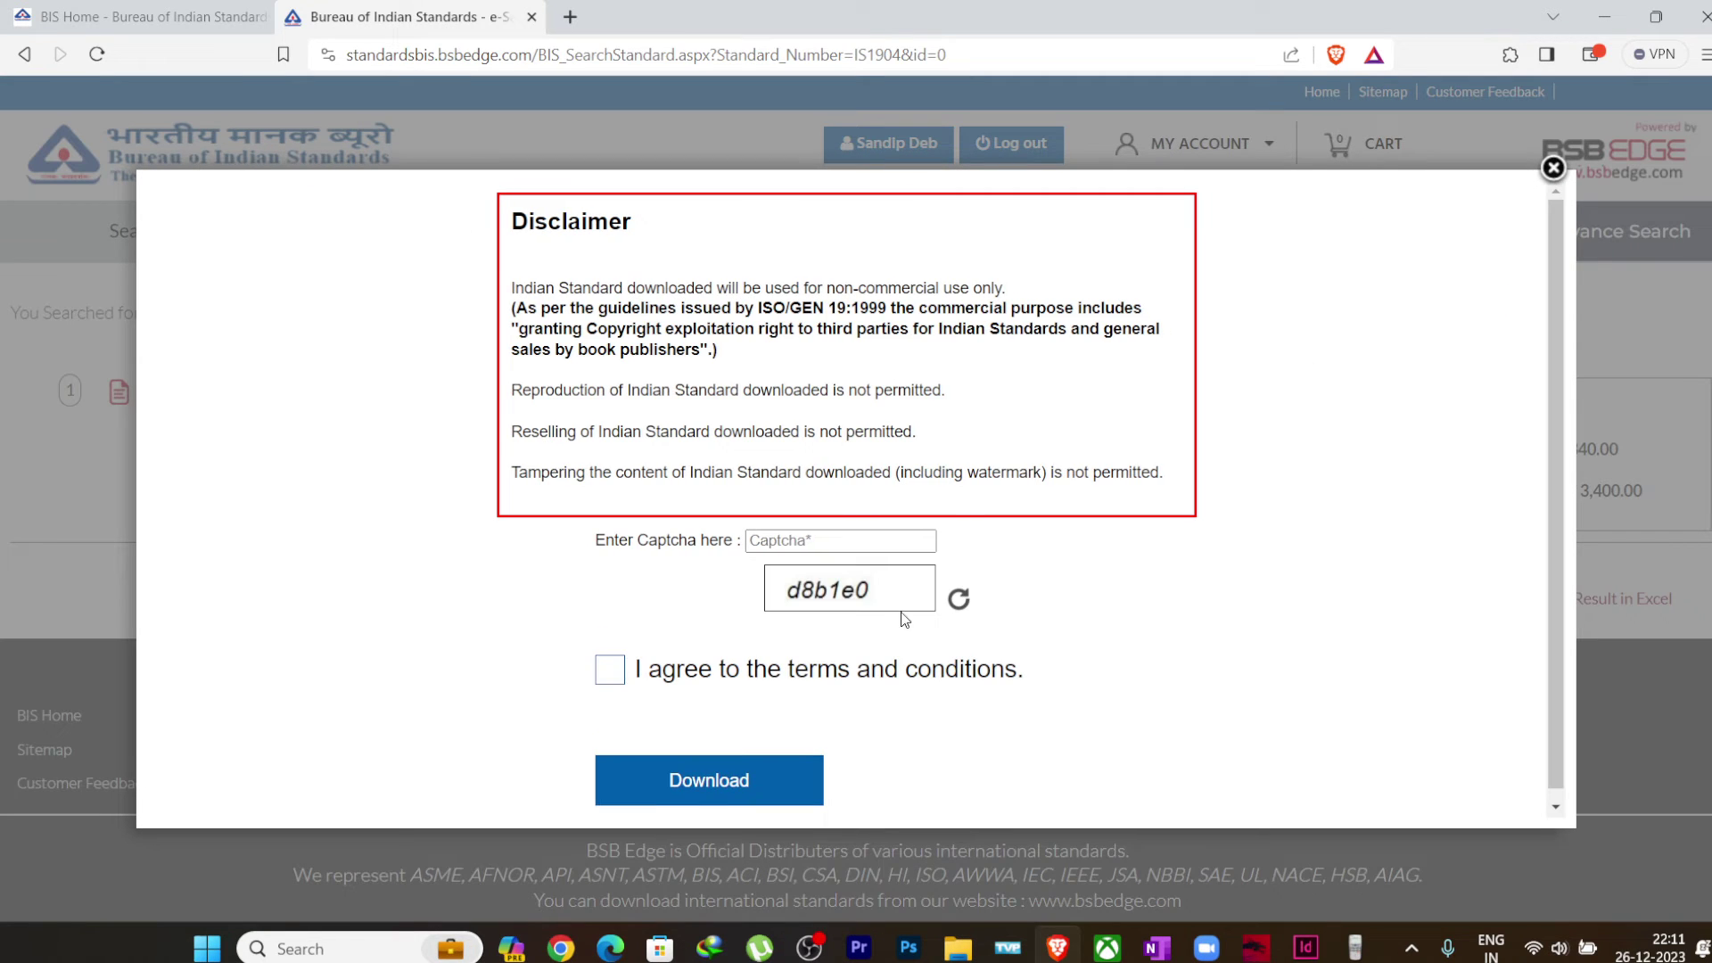
pyautogui.click(767, 543)
pyautogui.write('d8')
pyautogui.write('b1e0')
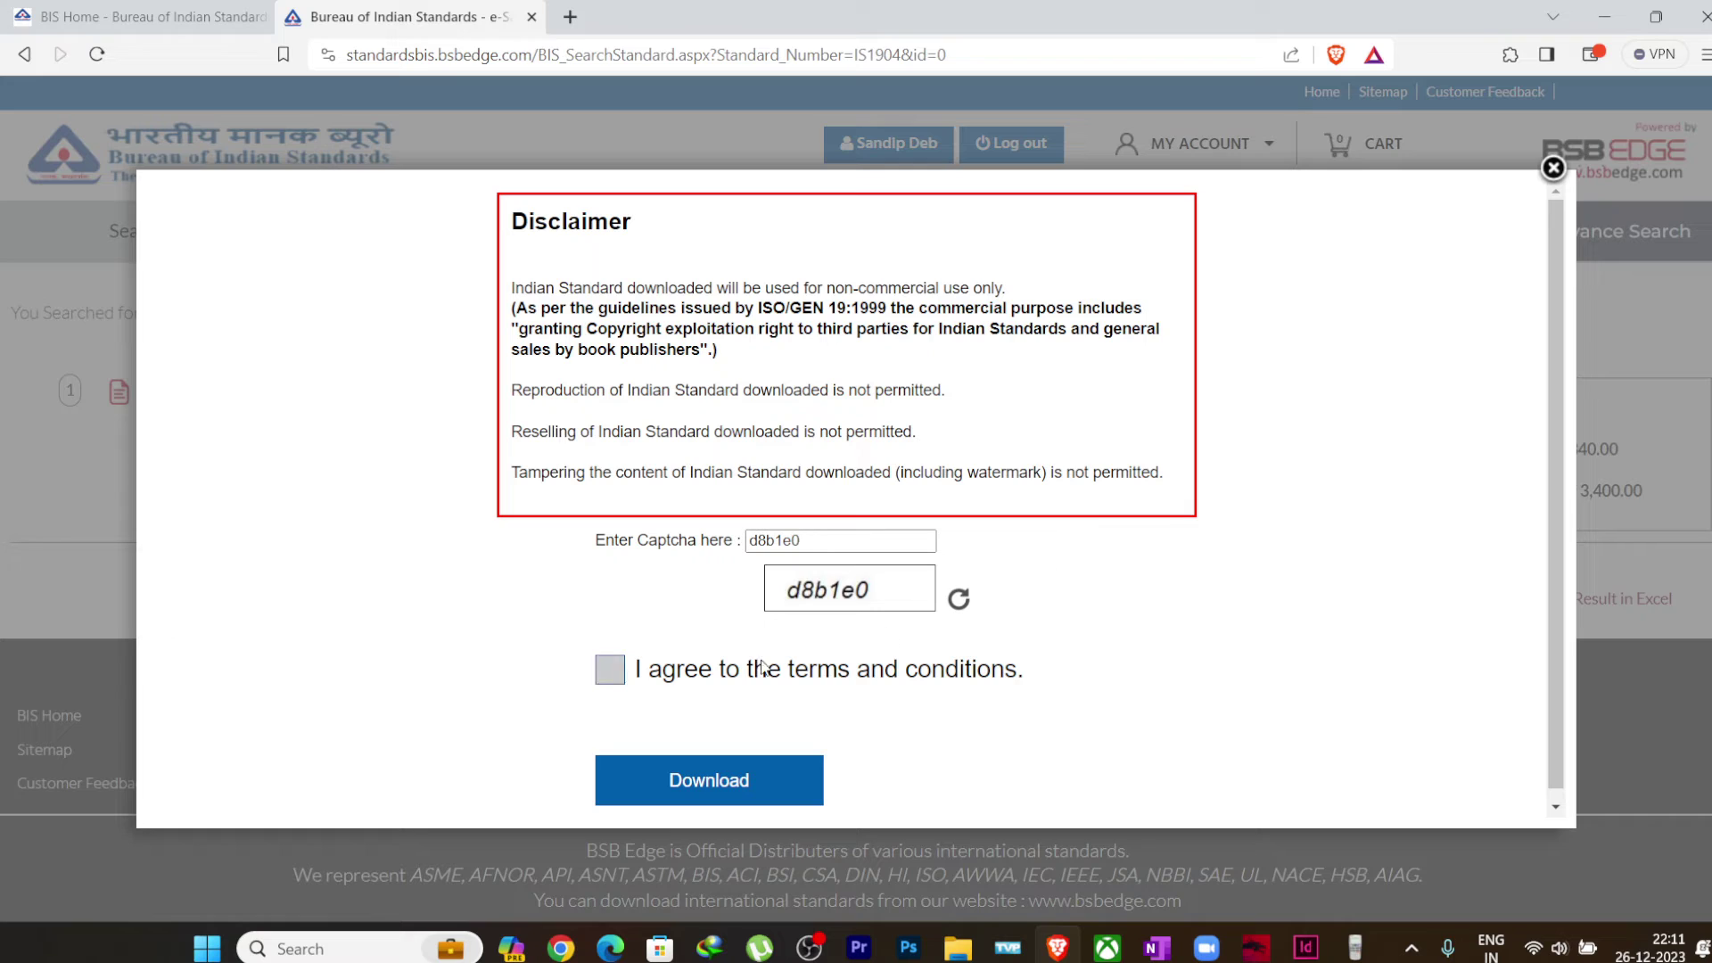
pyautogui.click(611, 670)
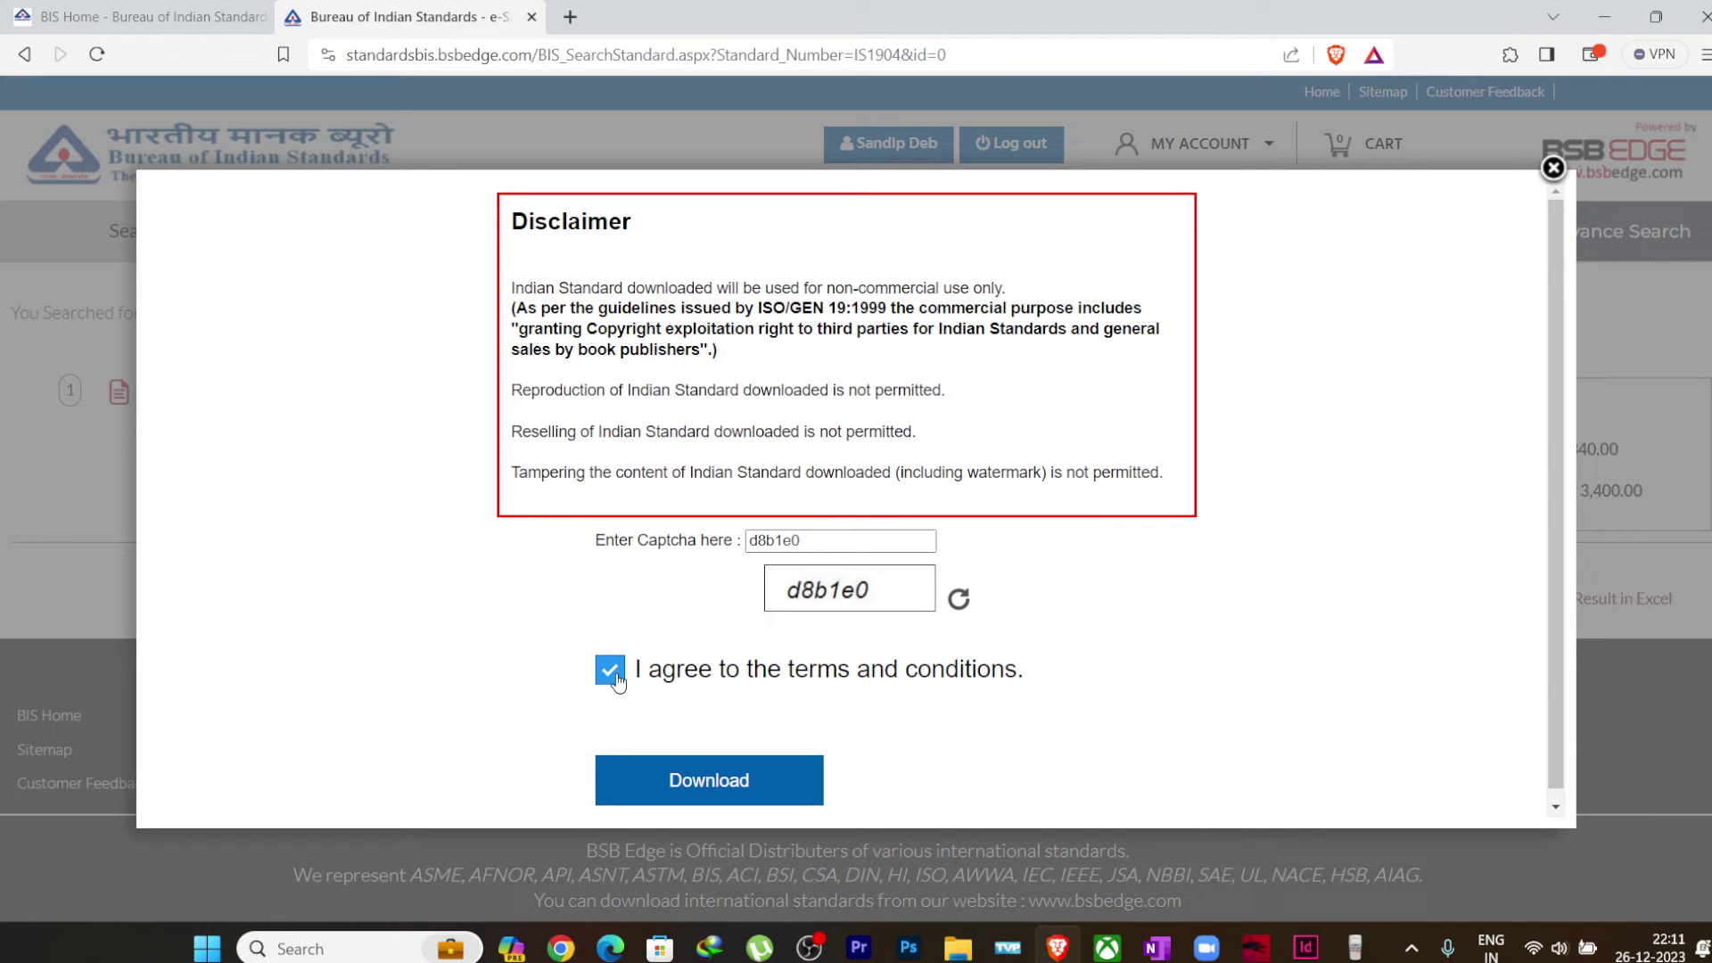
# Step: Download 1904_2021 (1).pdf to the Desktop and show it in its folder
pyautogui.click(696, 790)
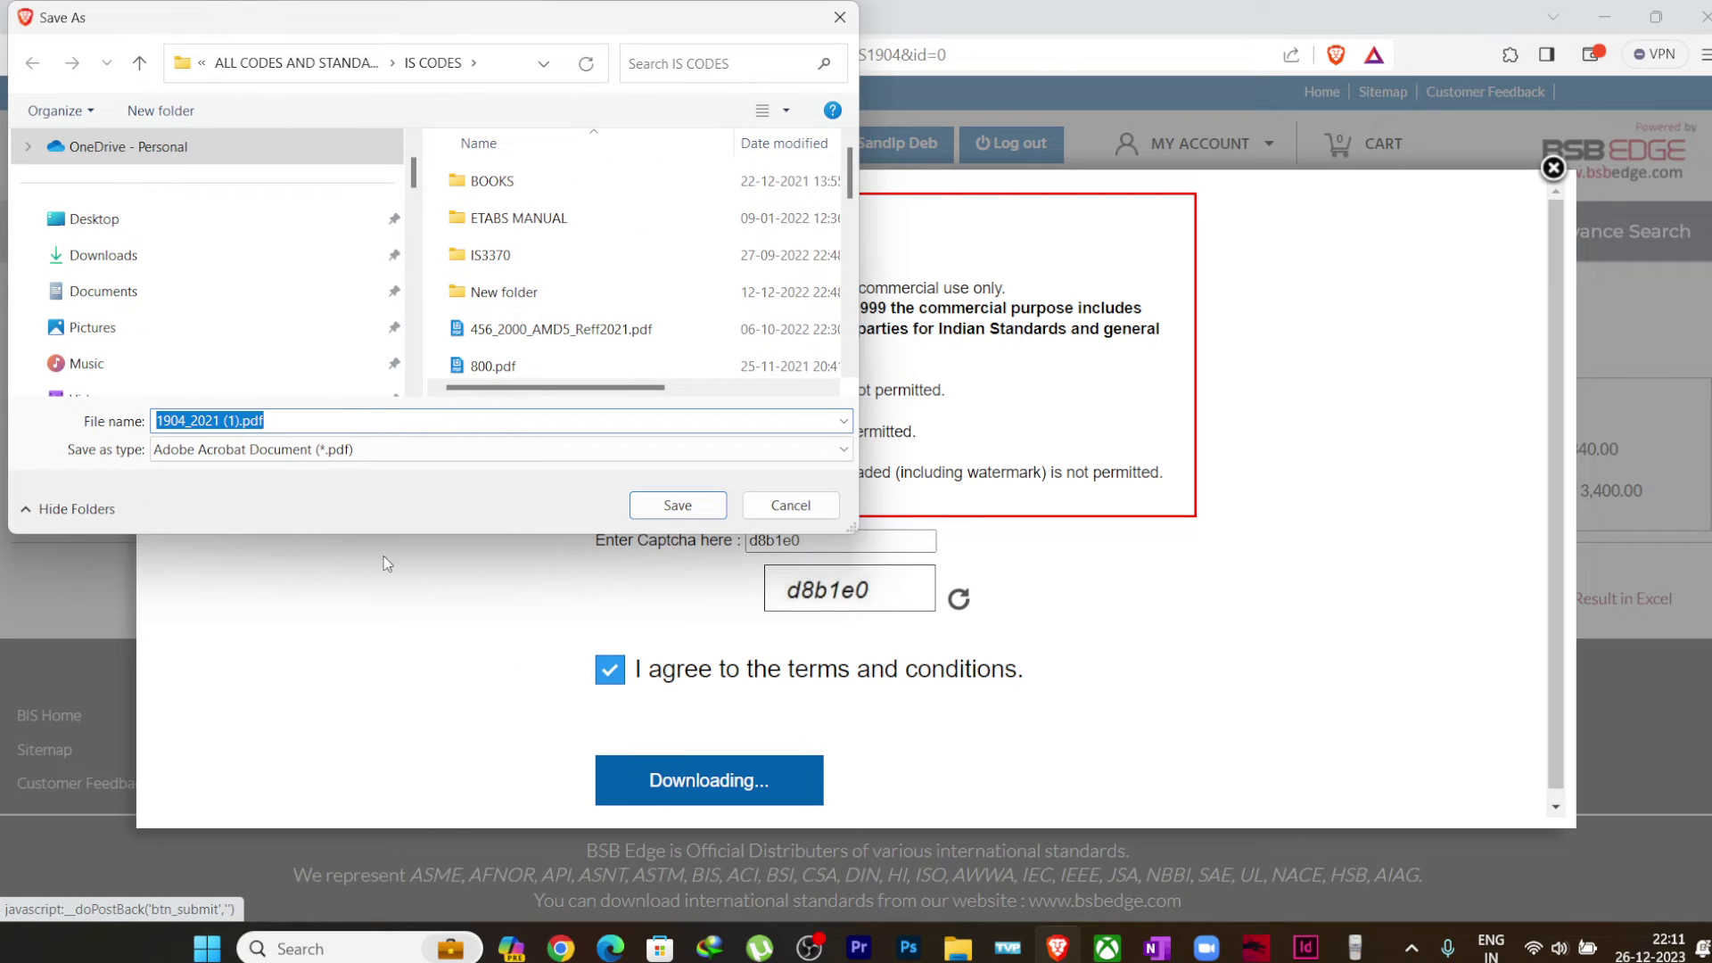
pyautogui.click(95, 214)
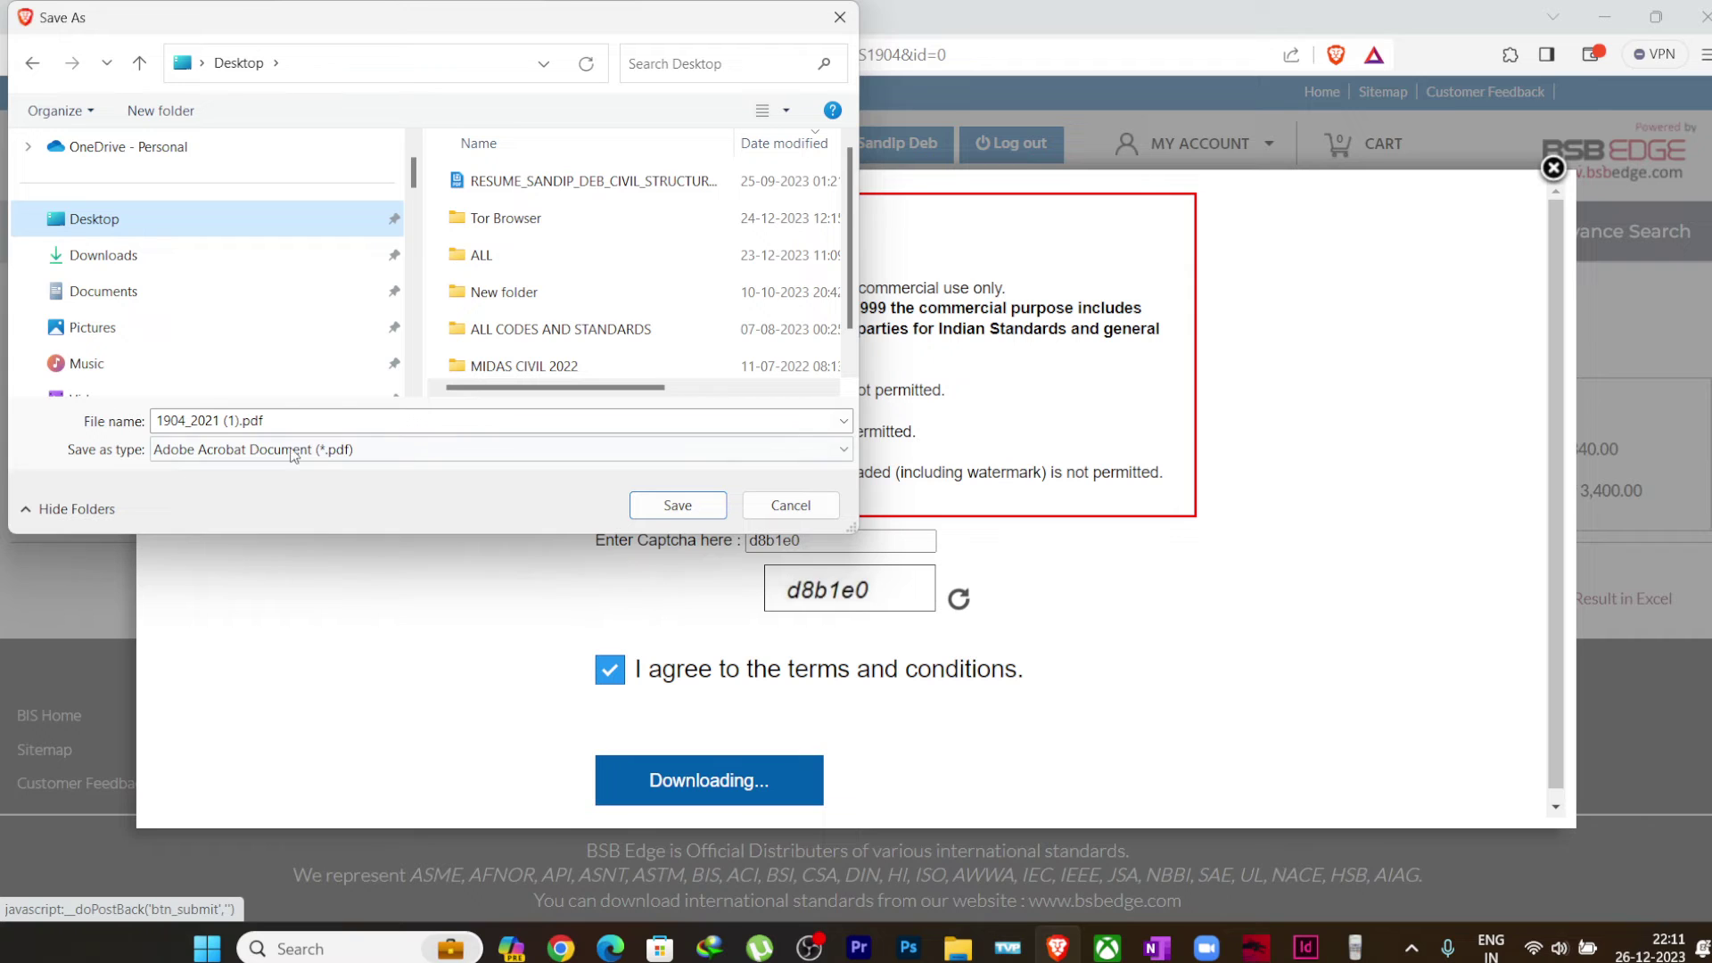
pyautogui.click(676, 509)
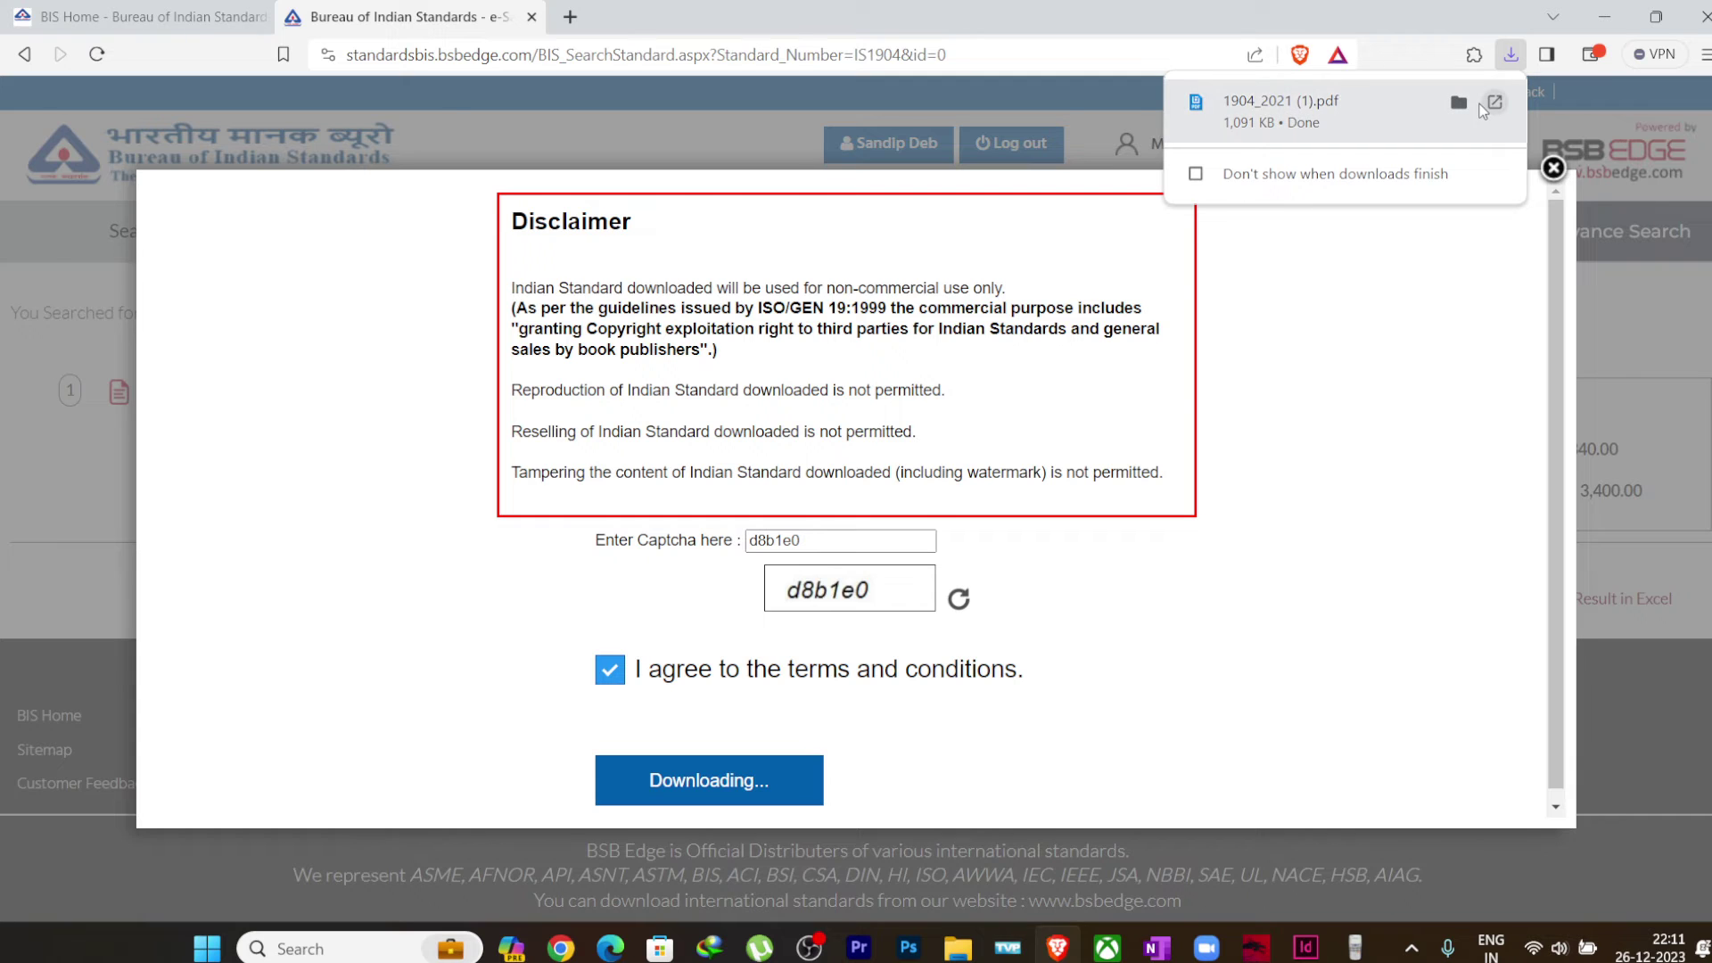
pyautogui.click(1461, 105)
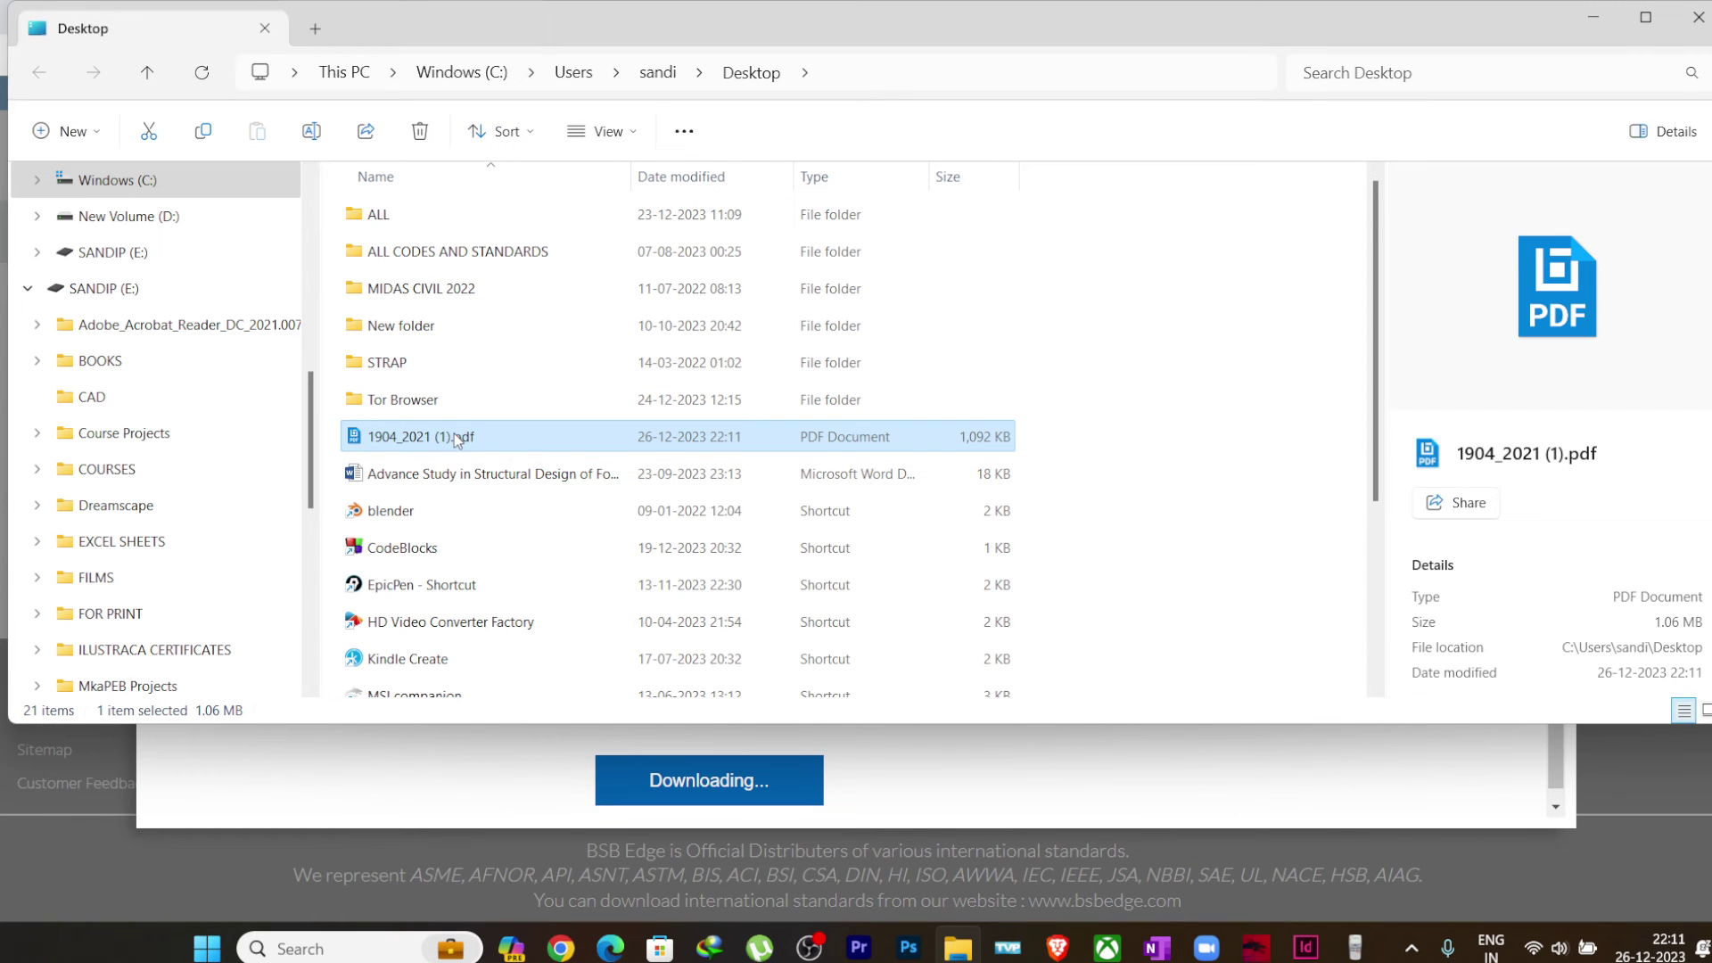
# Step: Open 1904_2021 (1).pdf in Bluebeam Revu, postpone the update, and scroll to the foundation pages
pyautogui.doubleClick(457, 437)
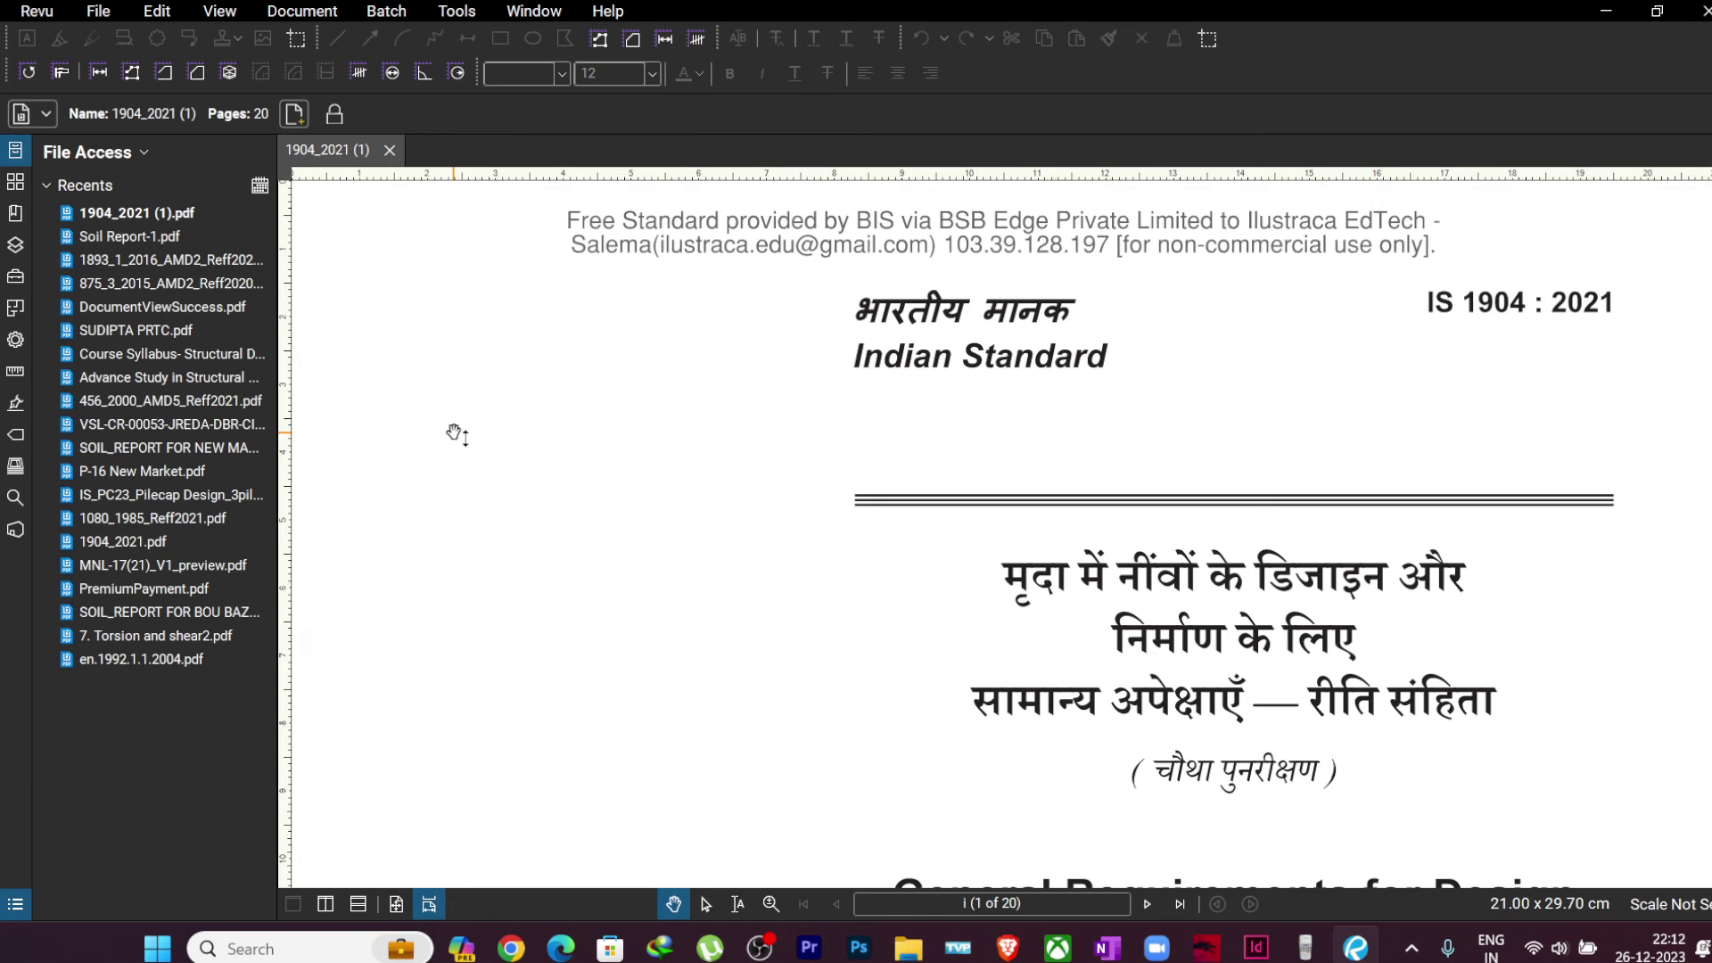
pyautogui.click(1175, 707)
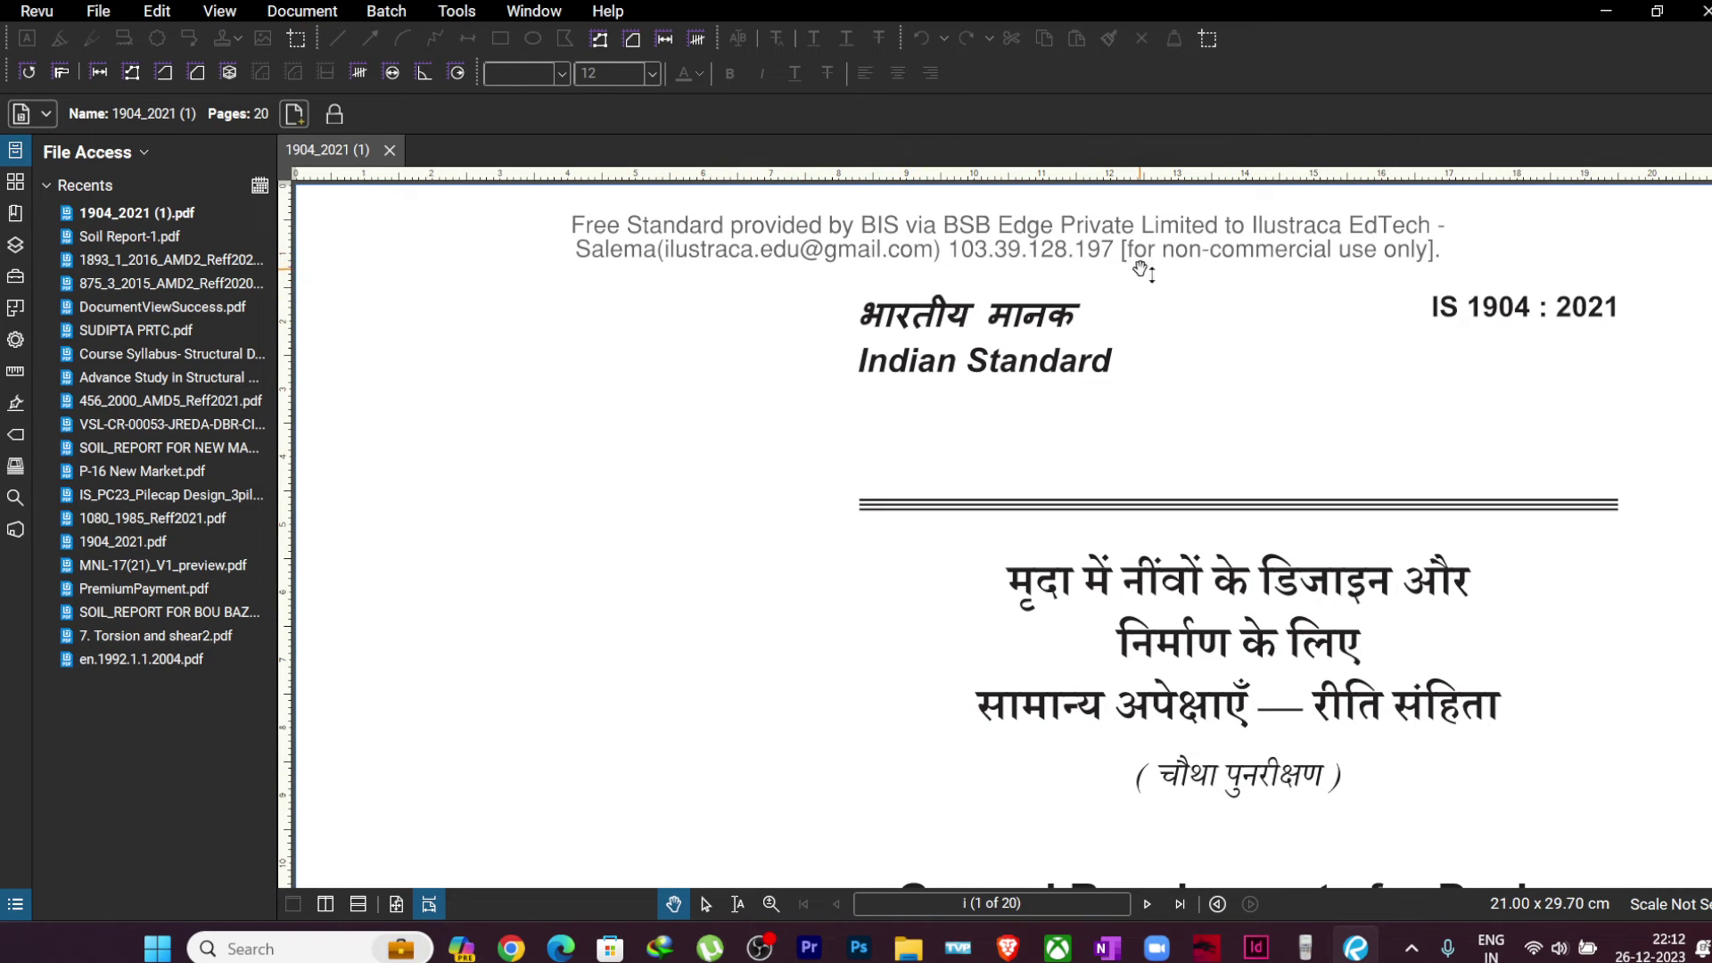
pyautogui.scroll(-2, 737, 474)
pyautogui.scroll(2, 738, 474)
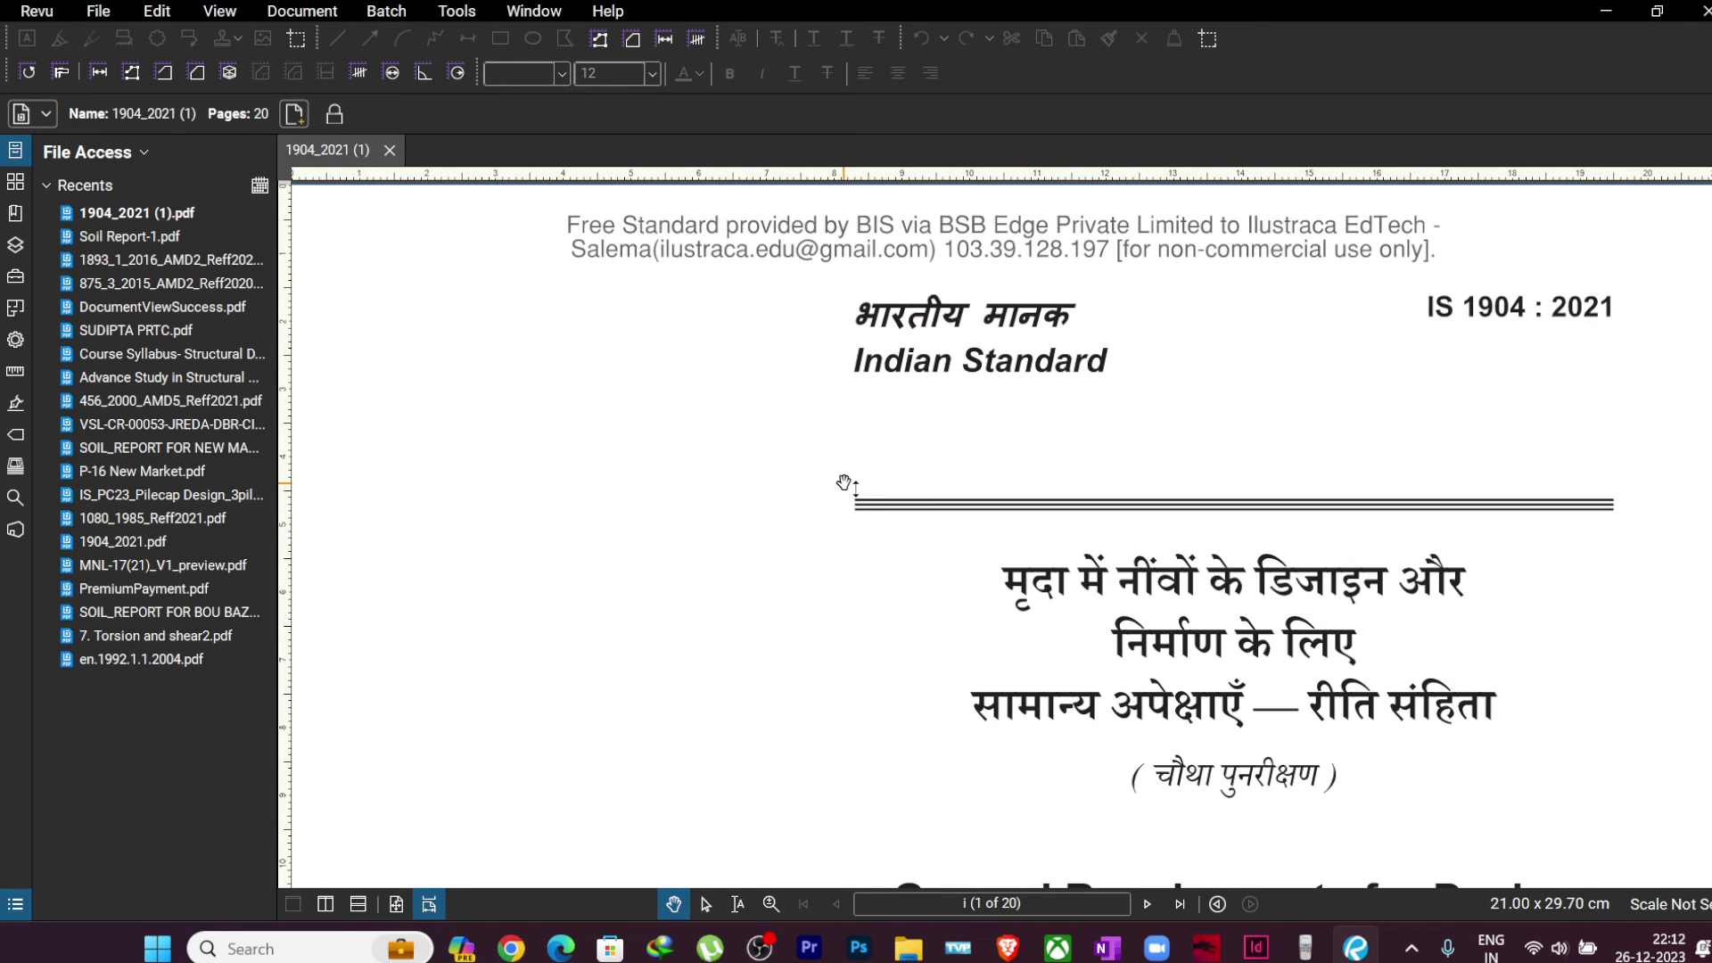
pyautogui.scroll(-5, 847, 472)
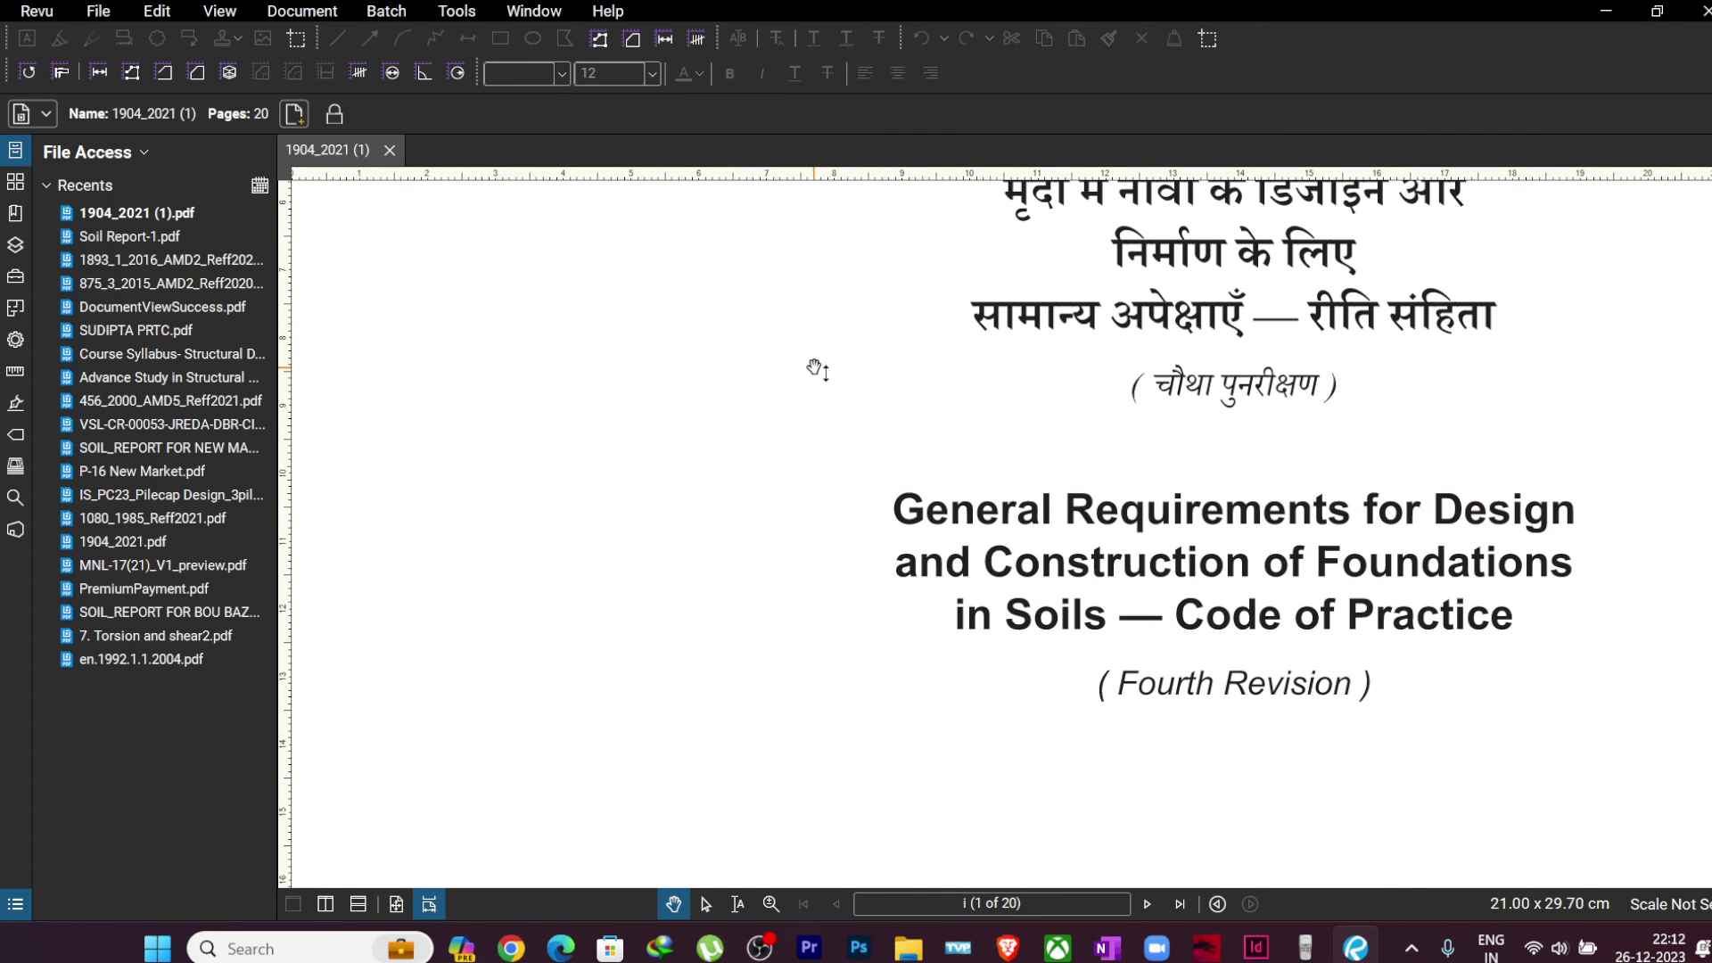
pyautogui.scroll(-3, 856, 379)
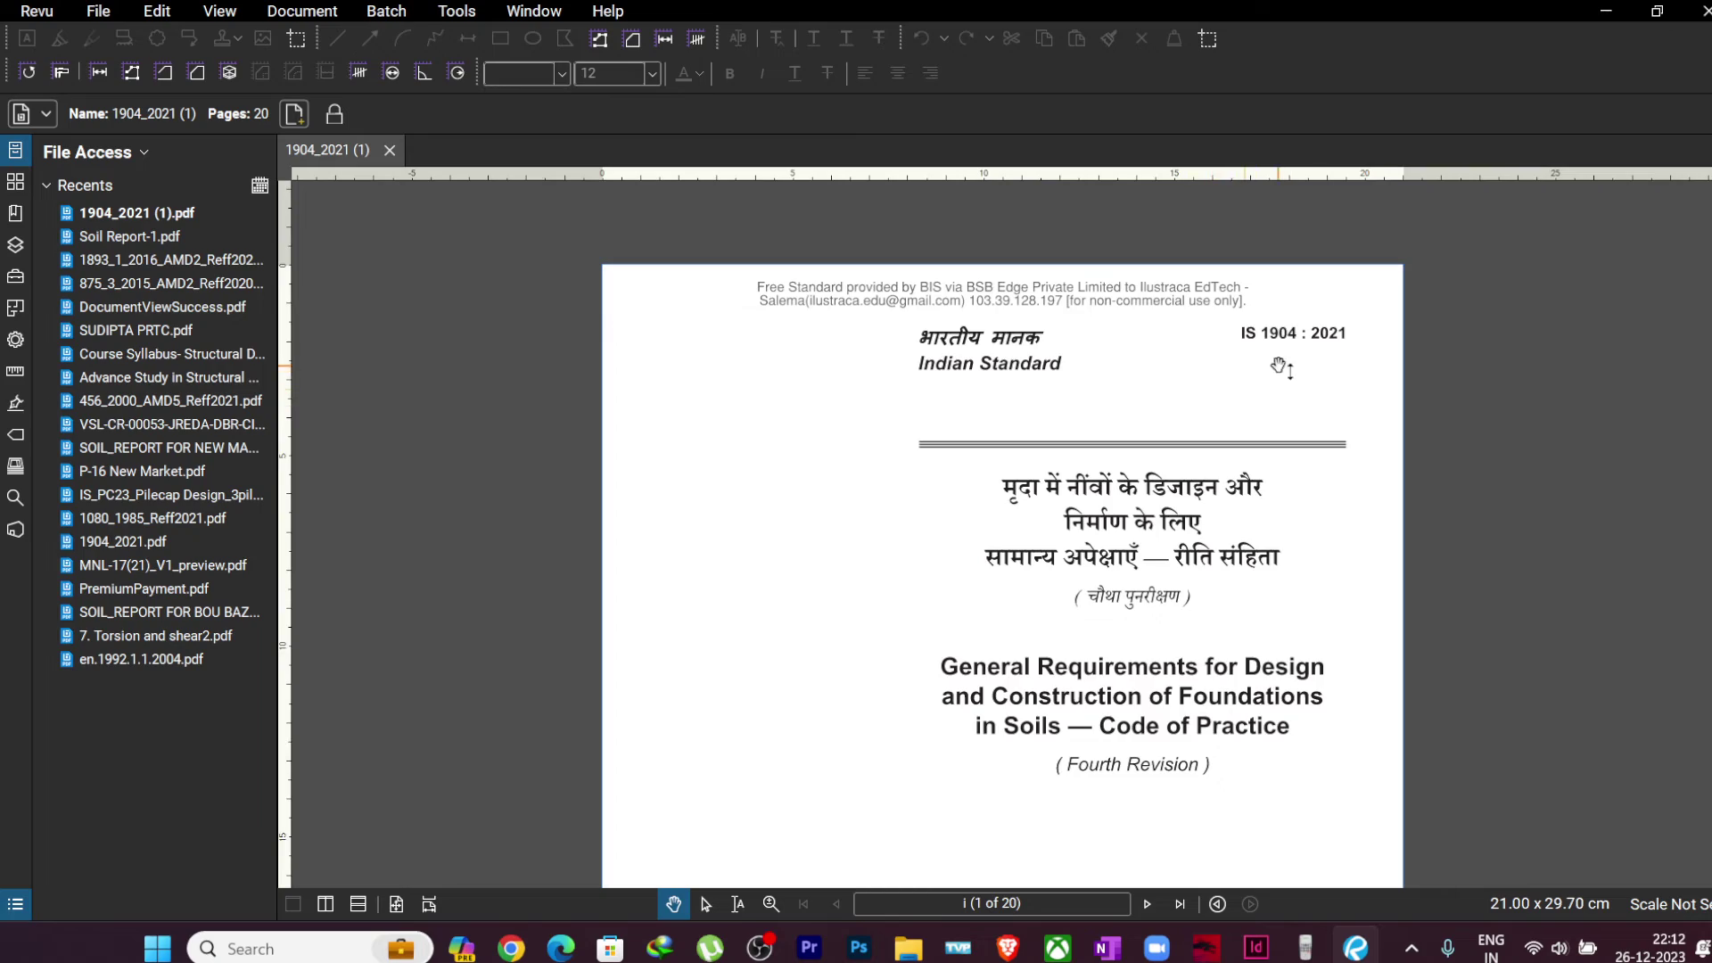
pyautogui.scroll(-15, 791, 473)
pyautogui.scroll(-20, 792, 470)
pyautogui.scroll(-20, 763, 493)
pyautogui.scroll(-20, 754, 539)
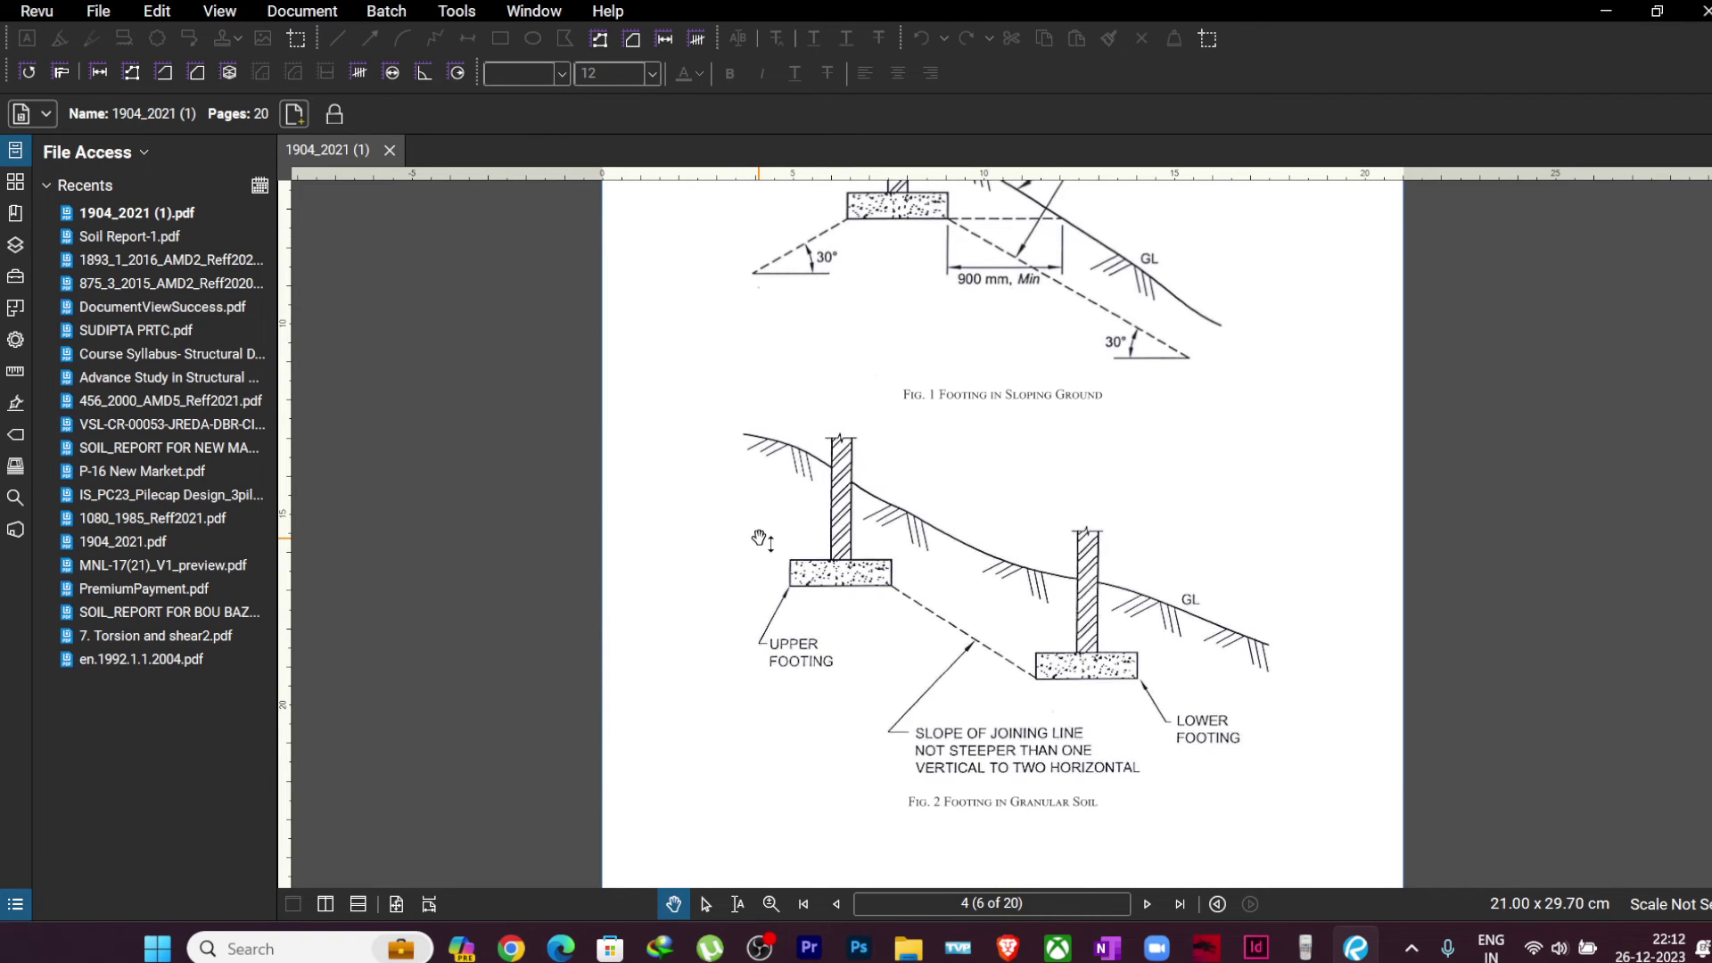
pyautogui.scroll(-3, 759, 540)
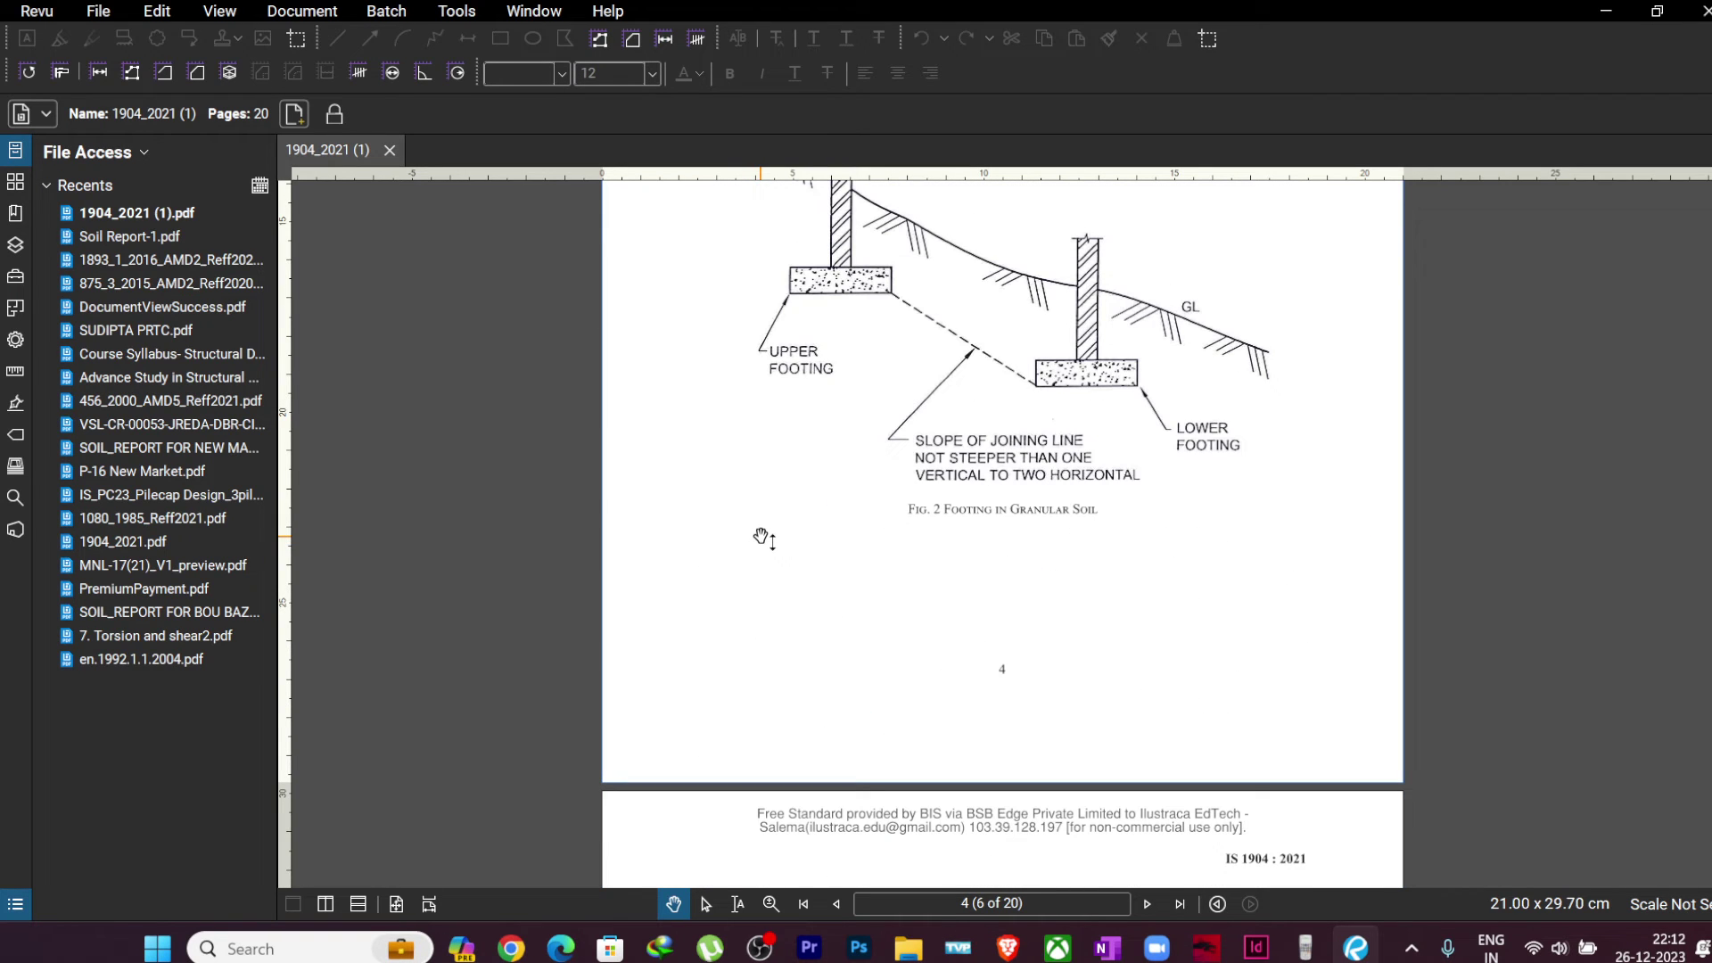
pyautogui.scroll(5, 718, 505)
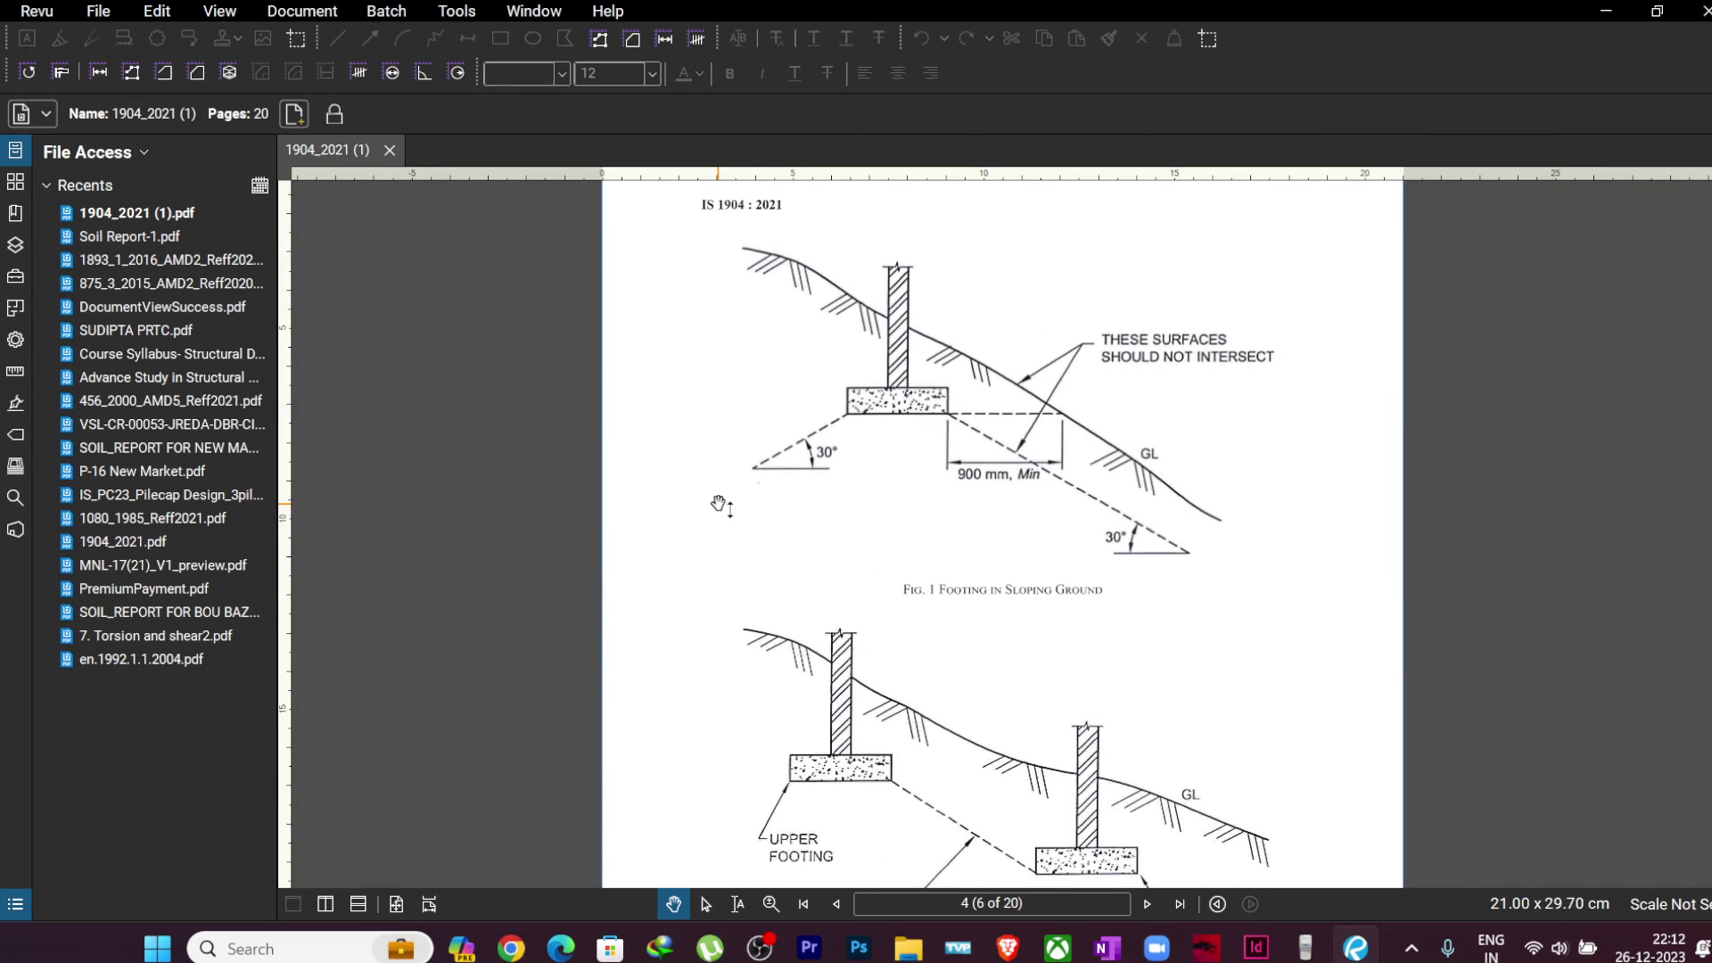
pyautogui.scroll(9, 718, 504)
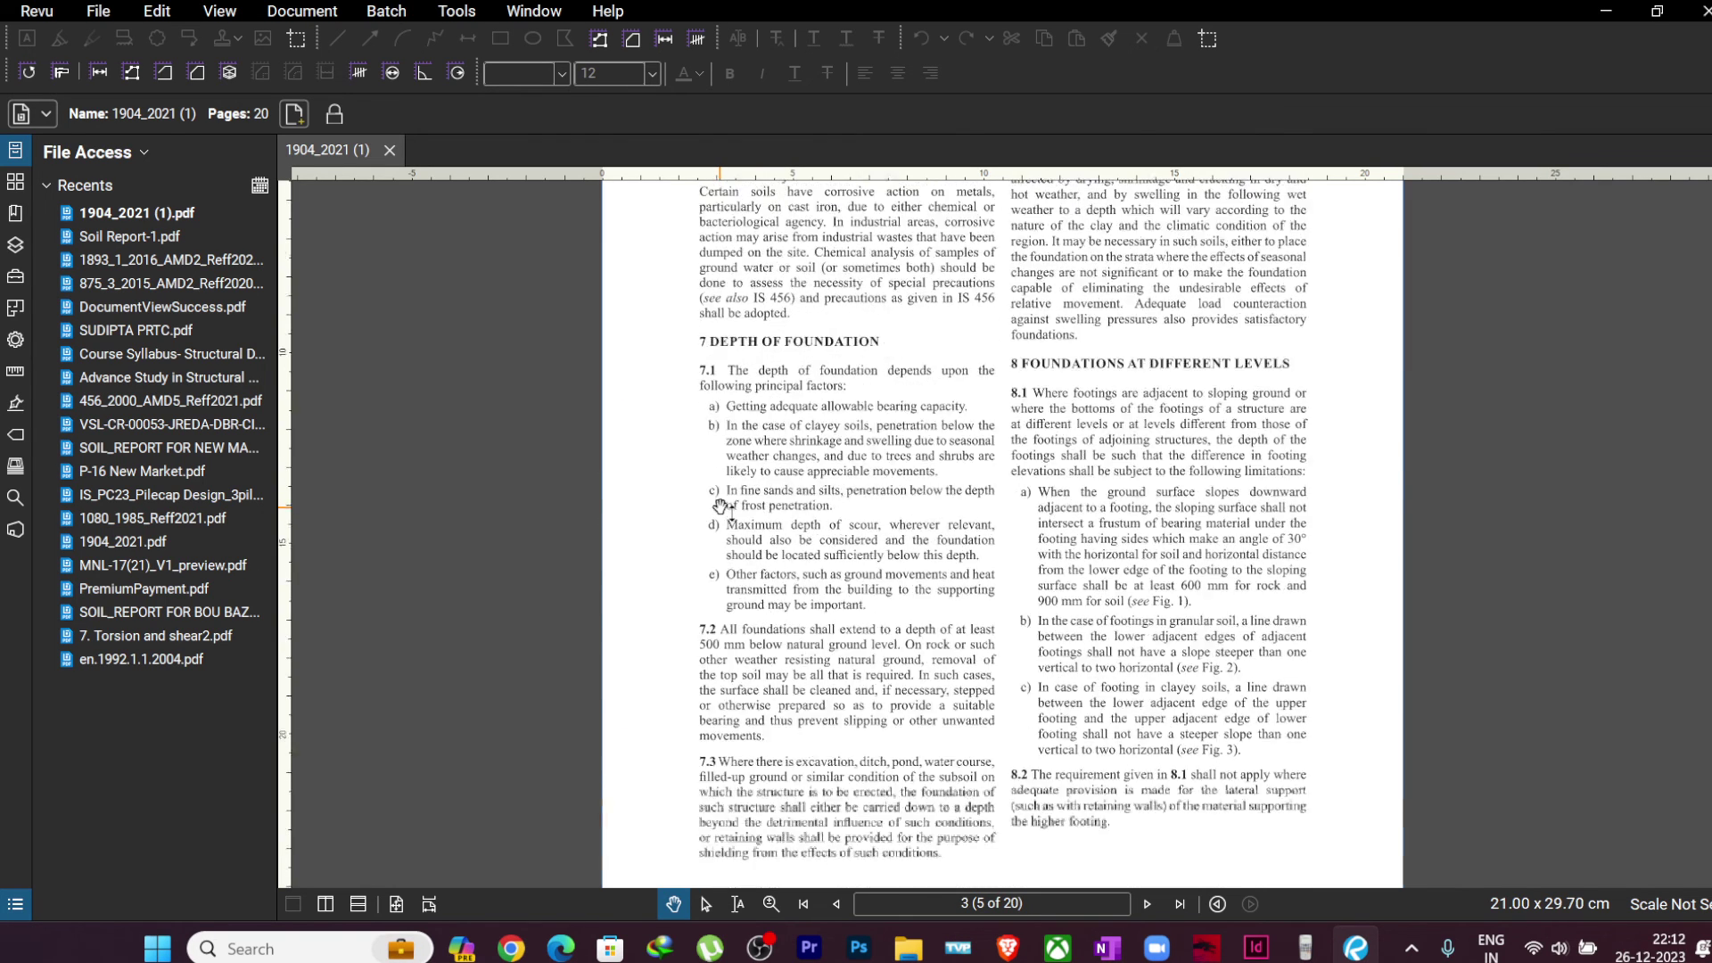
pyautogui.scroll(-15, 720, 509)
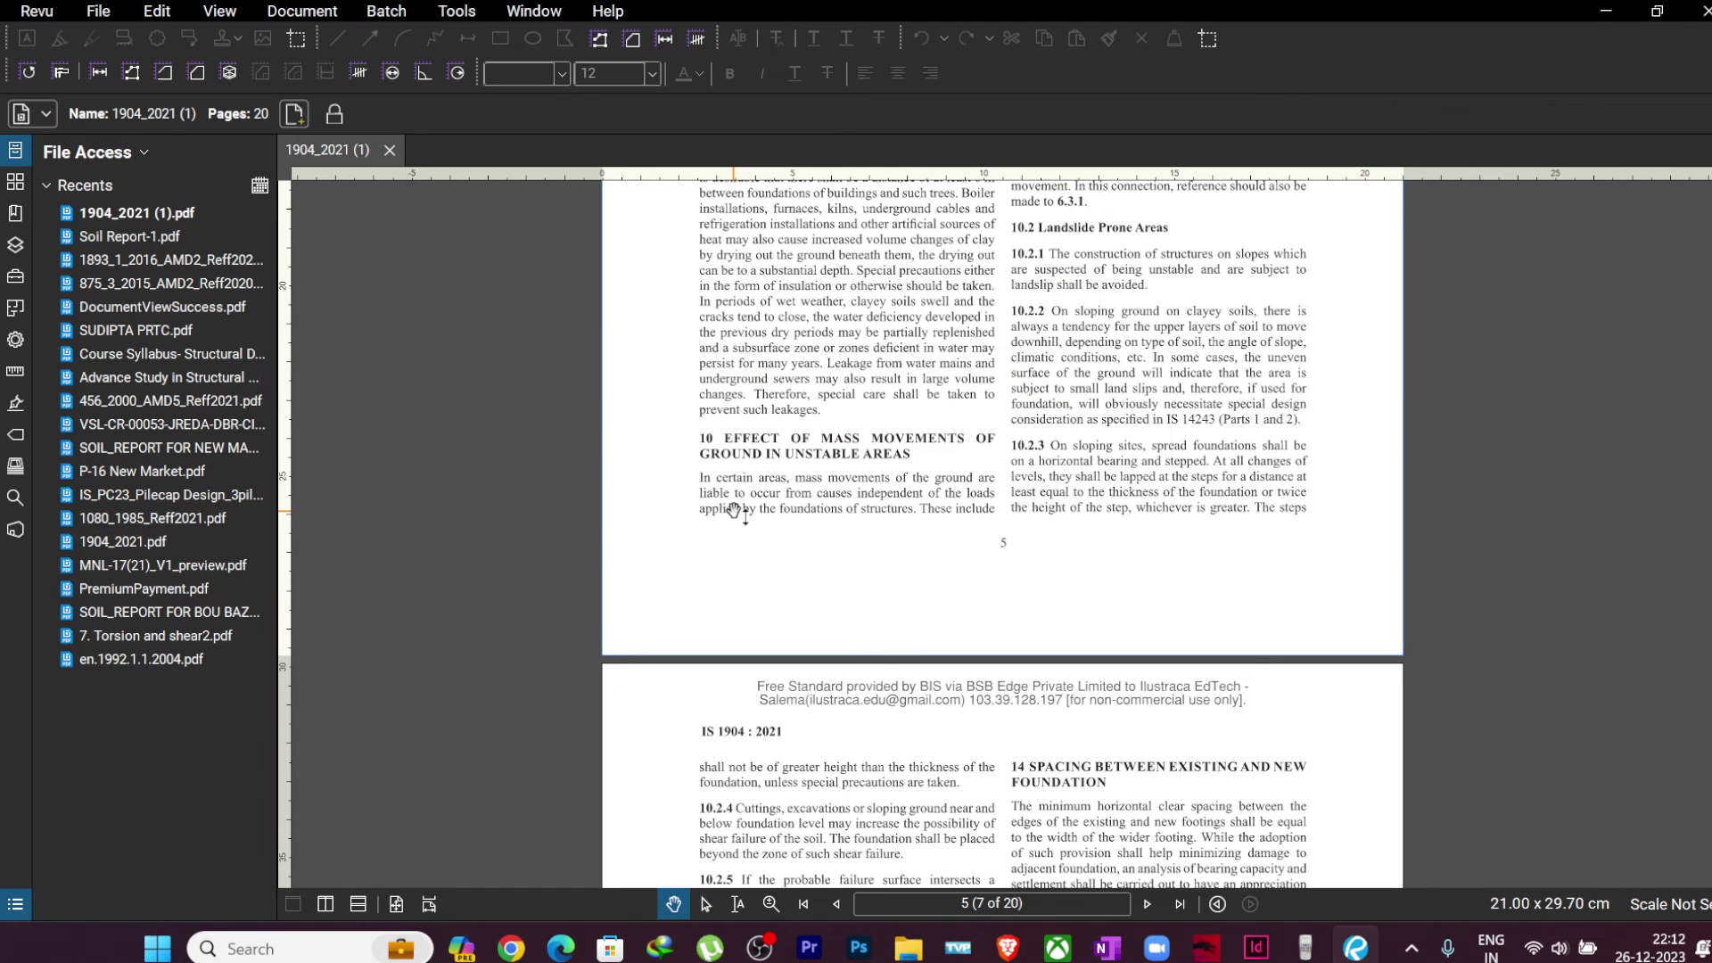
# Step: Minimize Revu, close File Explorer and dismiss the download Disclaimer popup
pyautogui.click(1604, 11)
pyautogui.click(1687, 14)
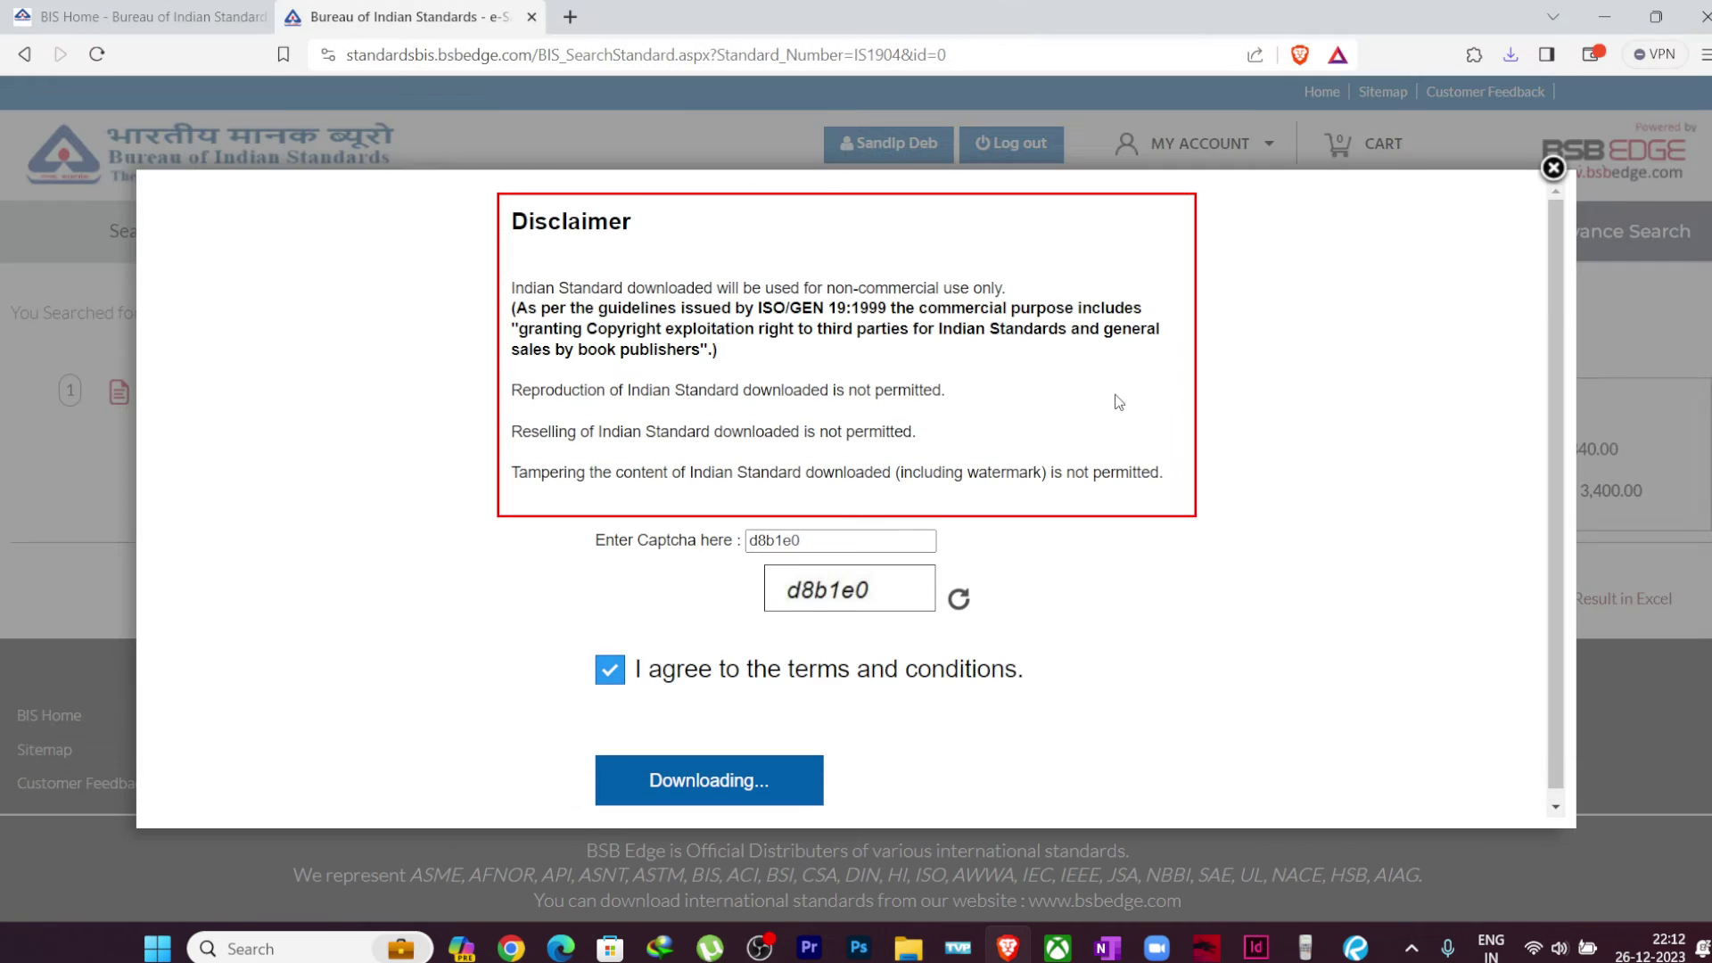
pyautogui.click(1554, 168)
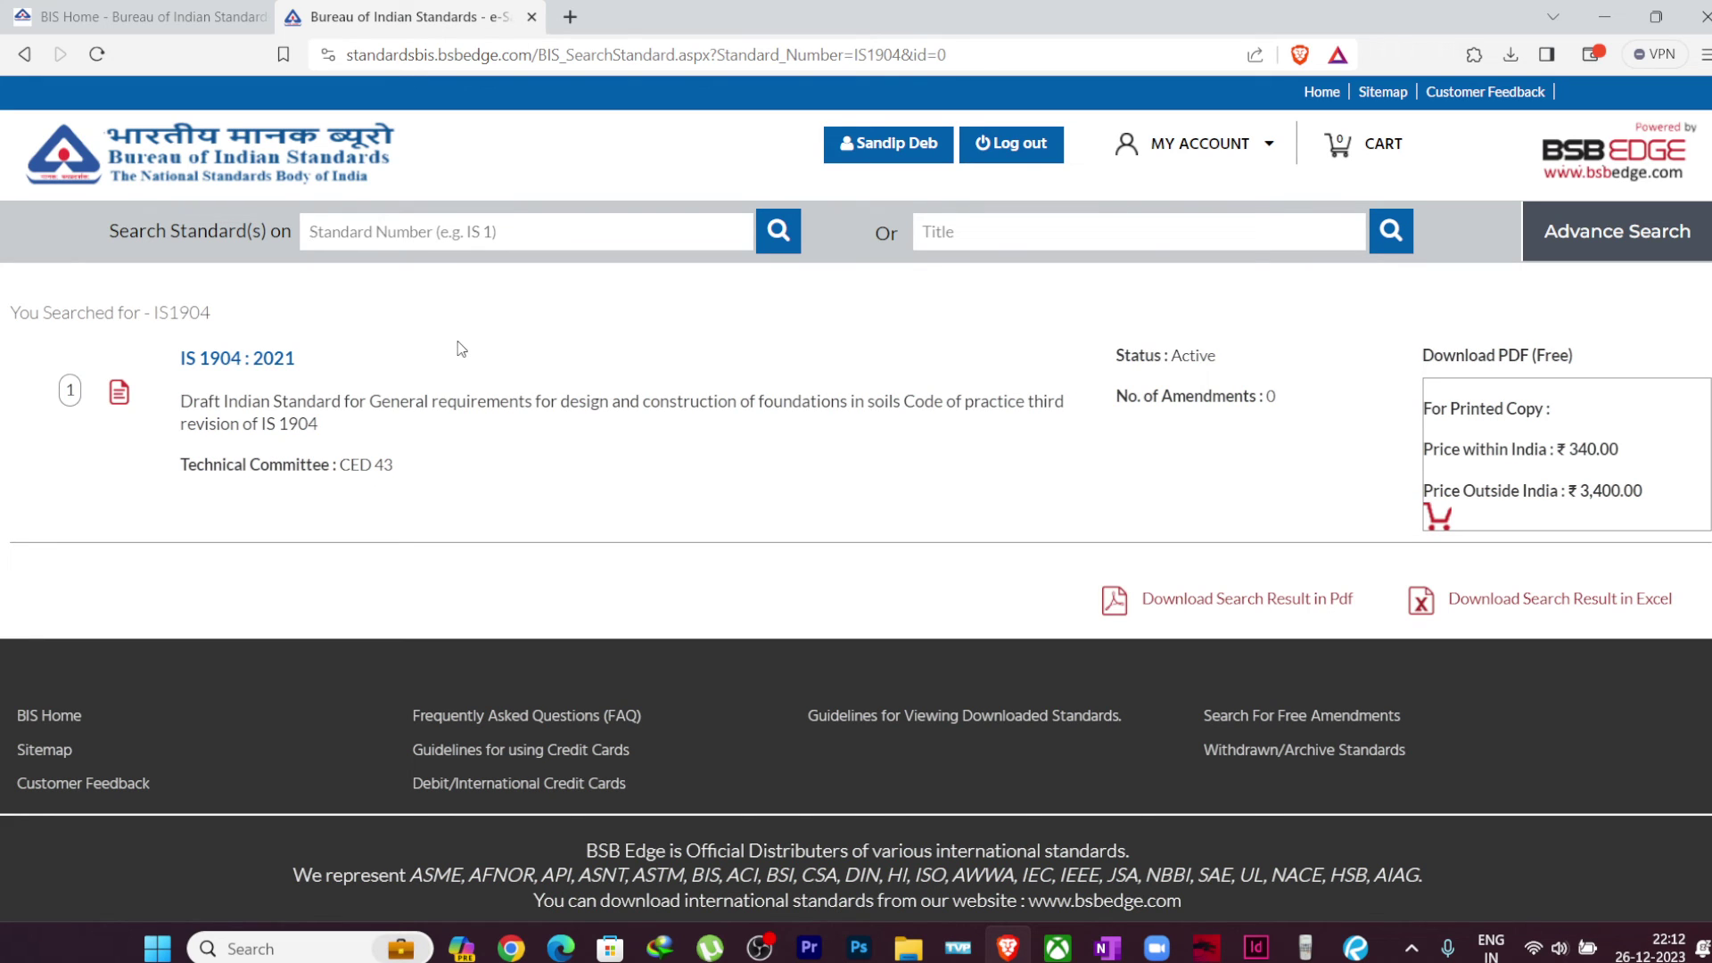
# Step: Search for IS1893 and review its results, covering IS 1893 : 1984 and Parts 1, 2, 3, 4 and 6
pyautogui.write('IS1')
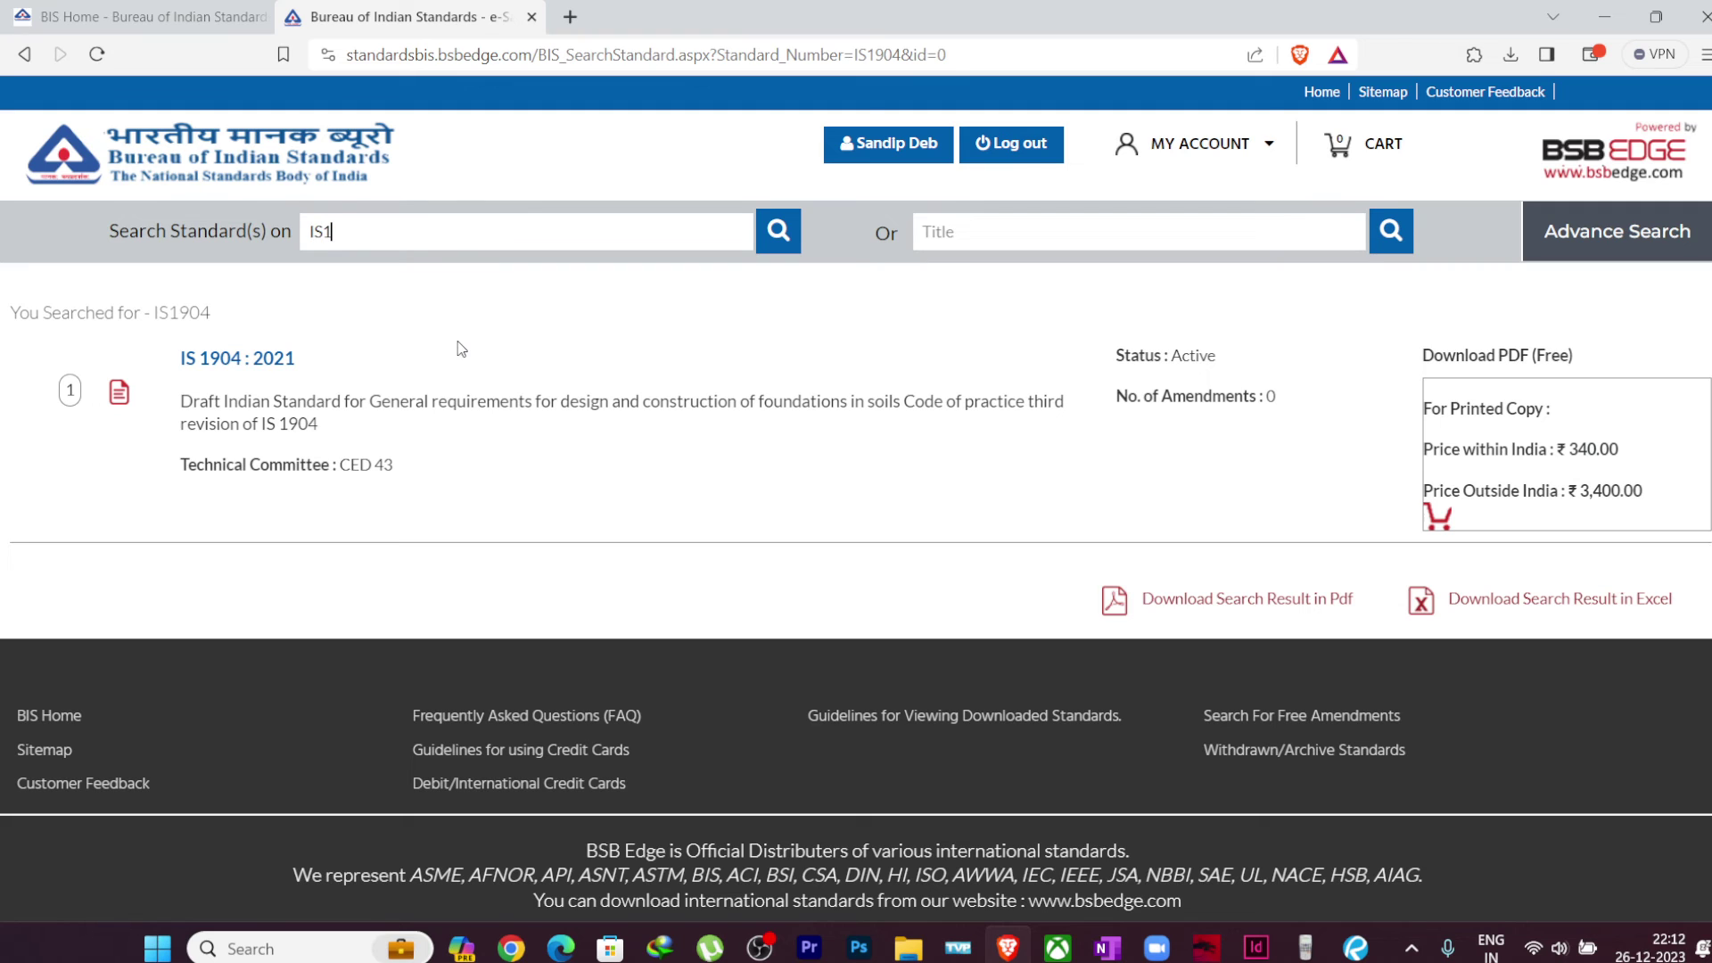
pyautogui.write('893')
pyautogui.click(777, 245)
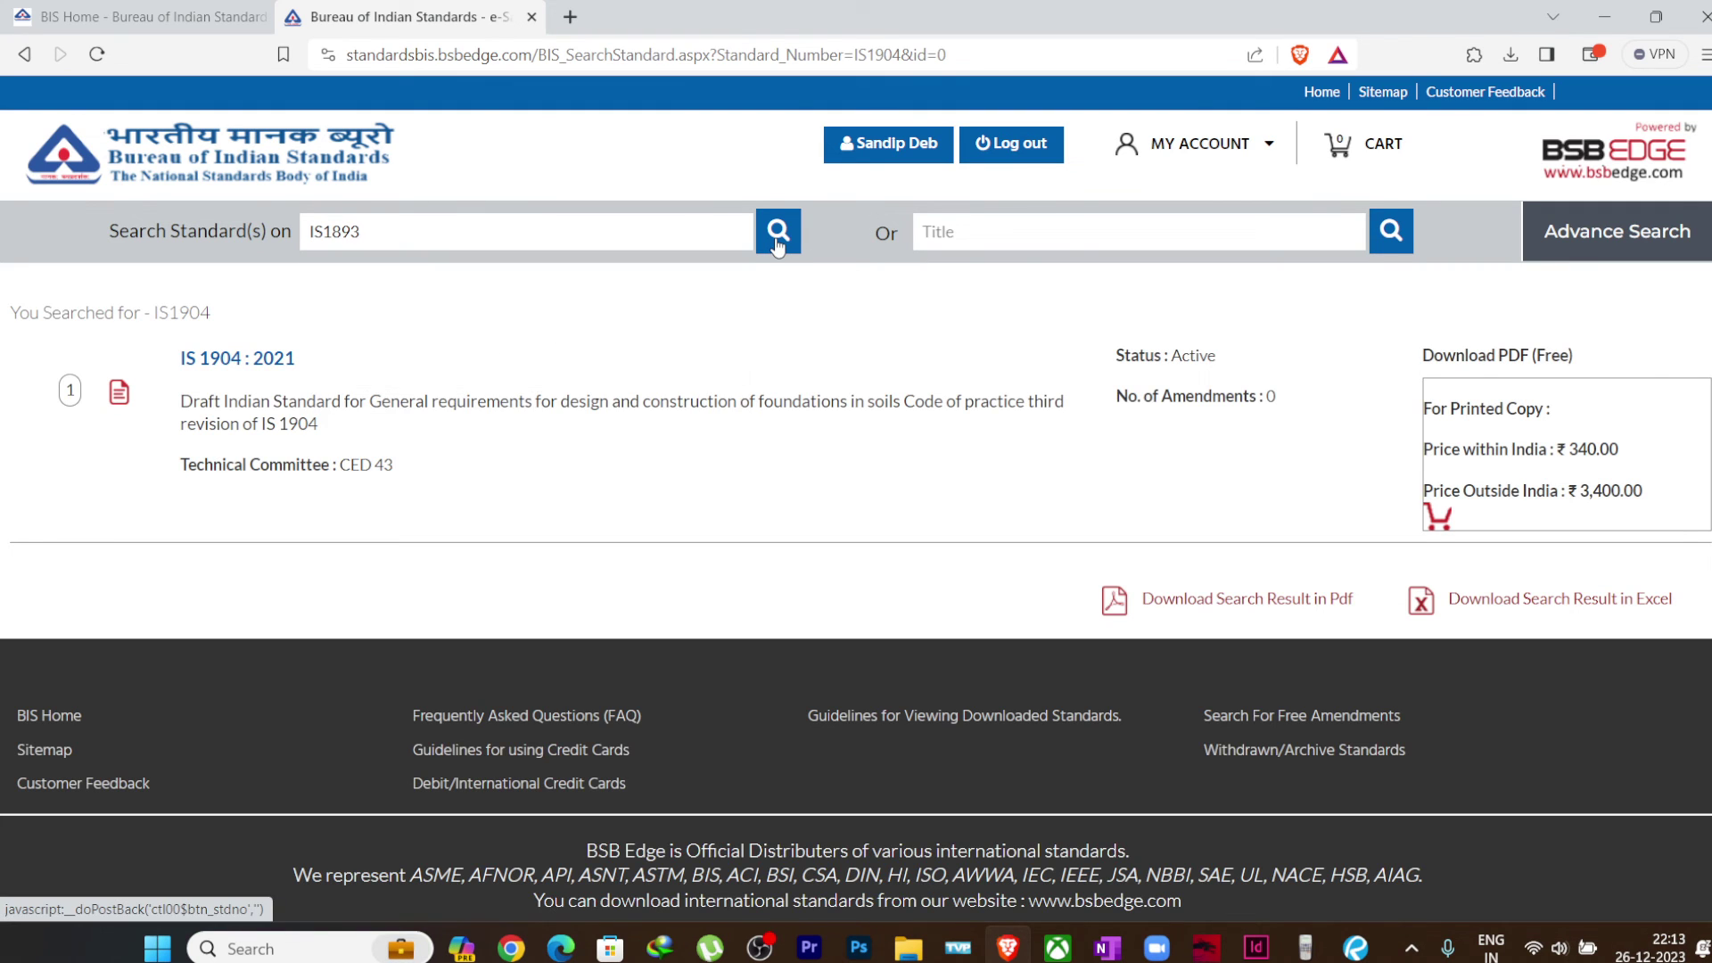
pyautogui.click(778, 245)
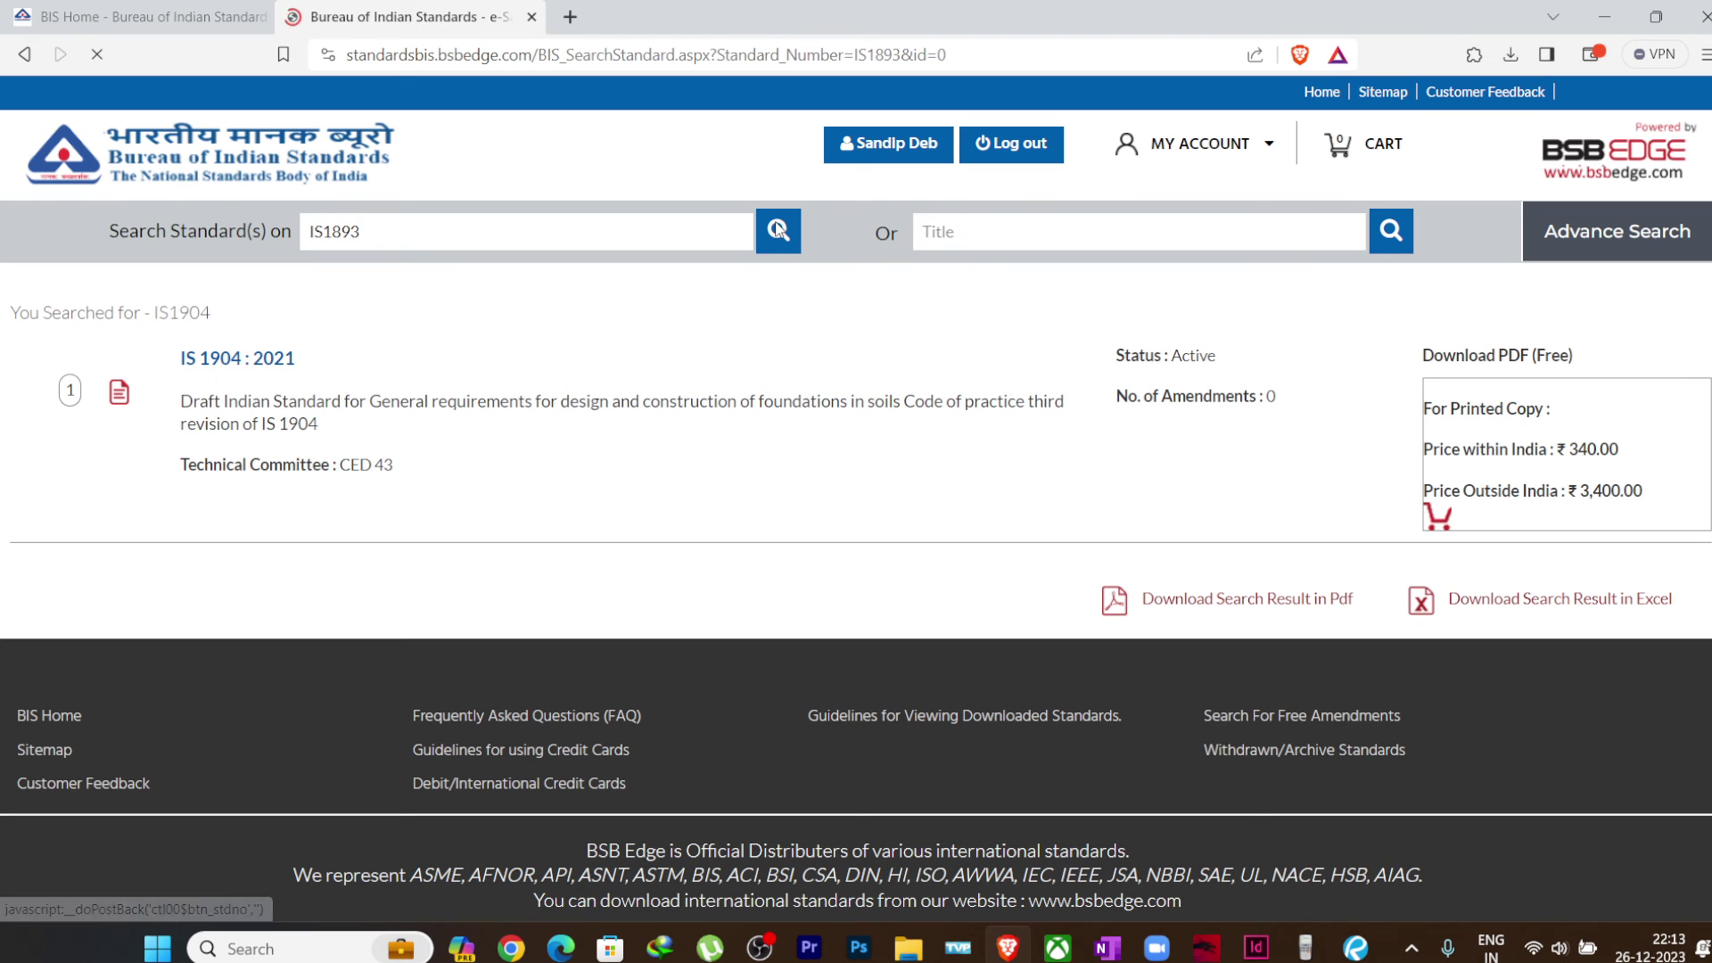
pyautogui.scroll(-4, 240, 357)
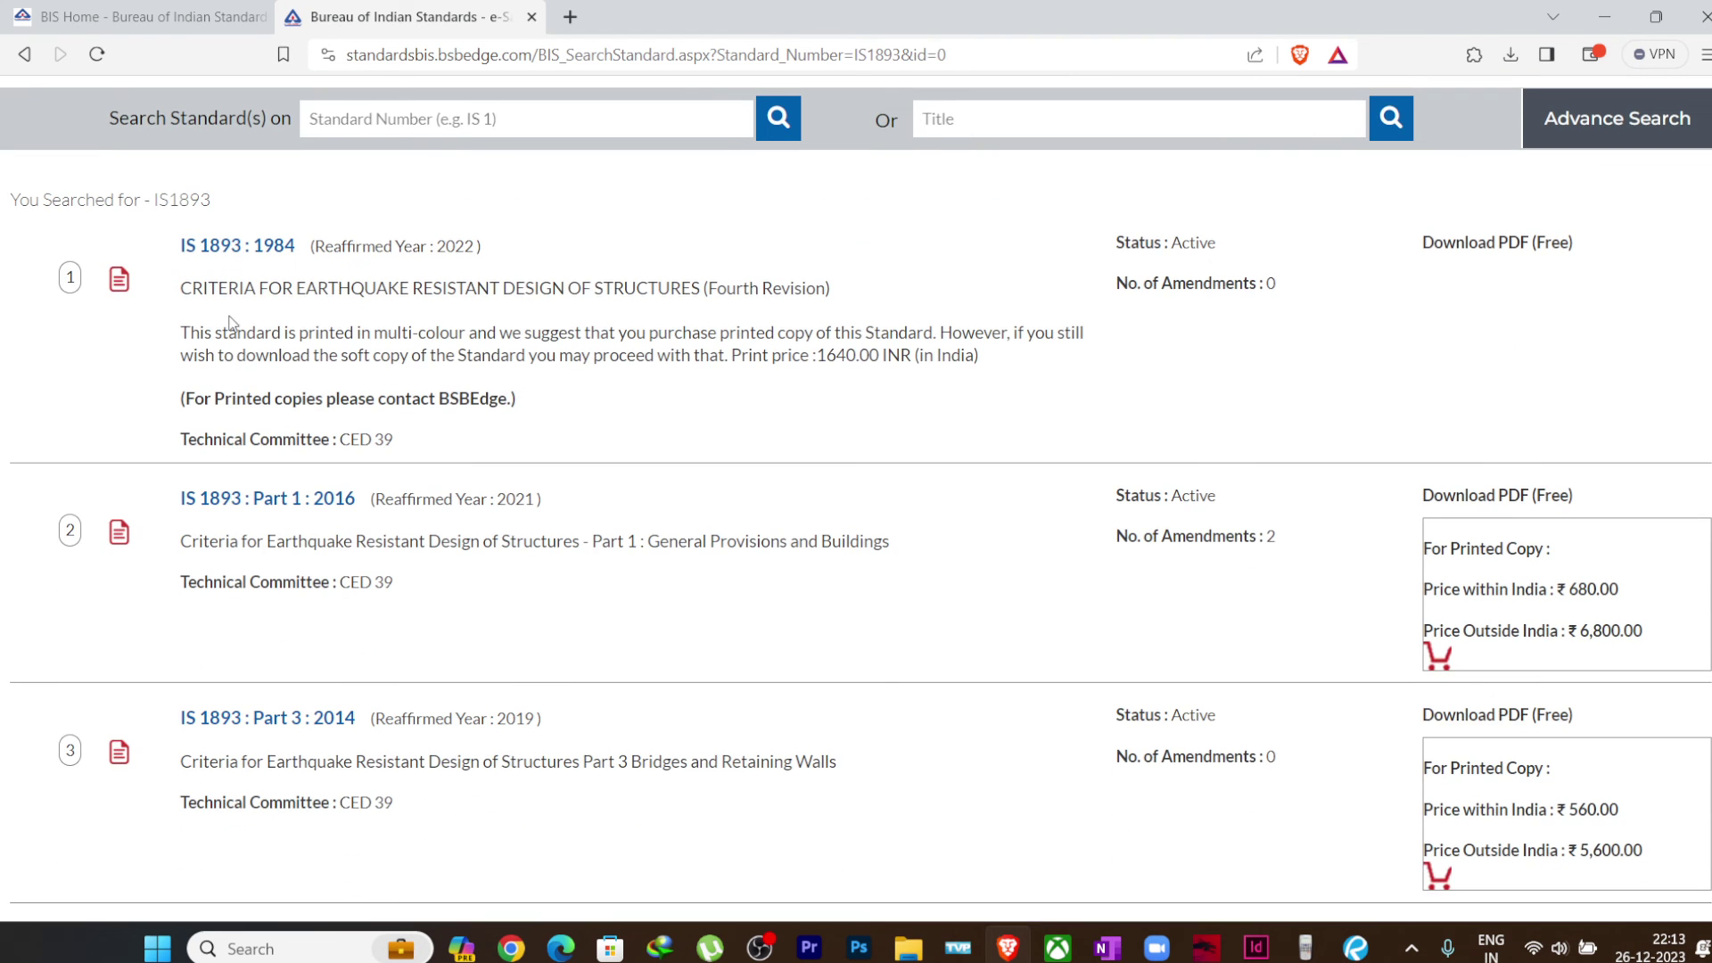
pyautogui.scroll(-8, 237, 366)
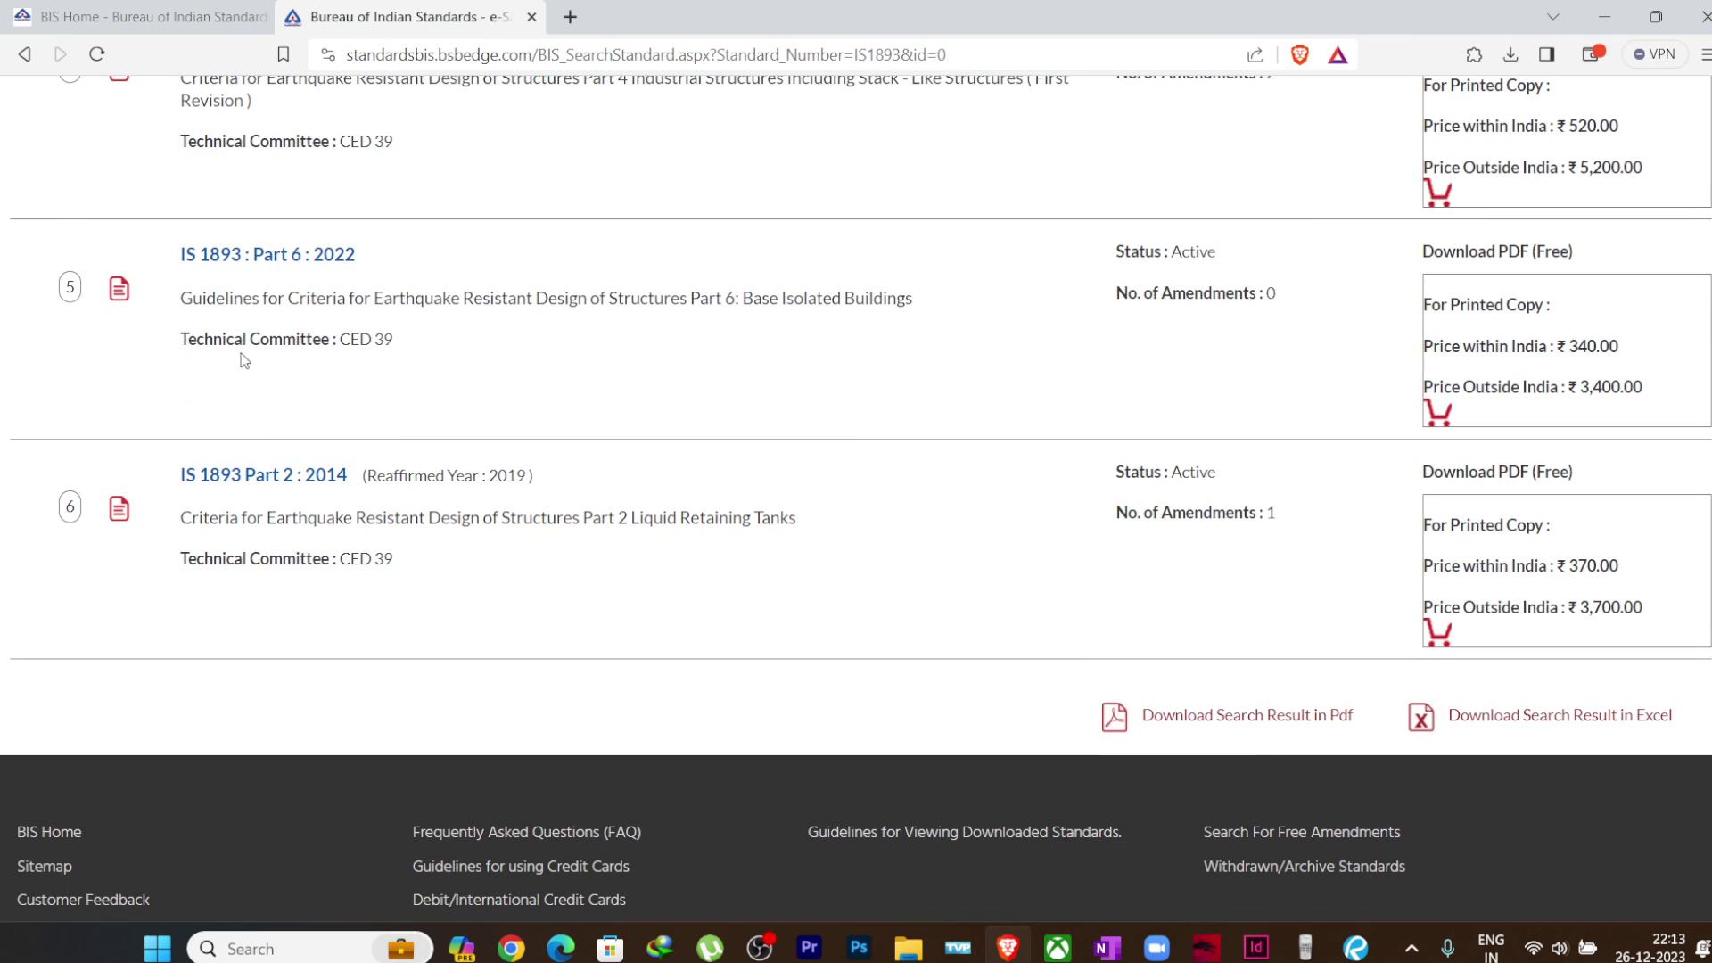
pyautogui.scroll(4, 270, 431)
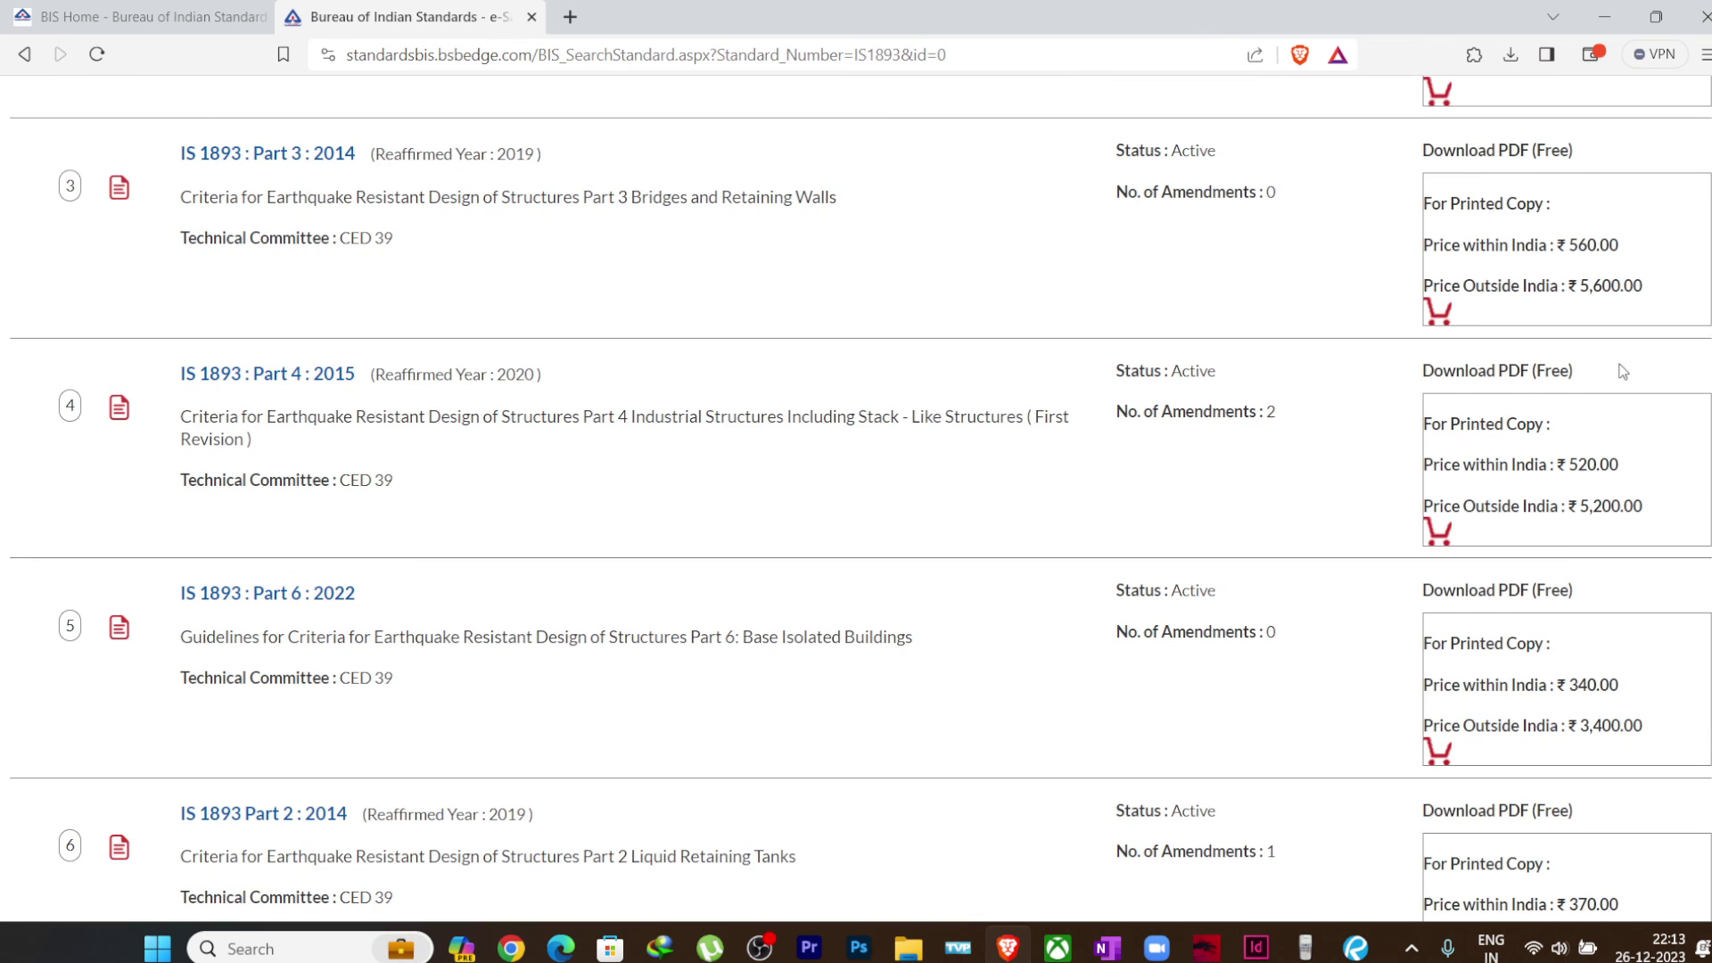
pyautogui.scroll(5, 1093, 426)
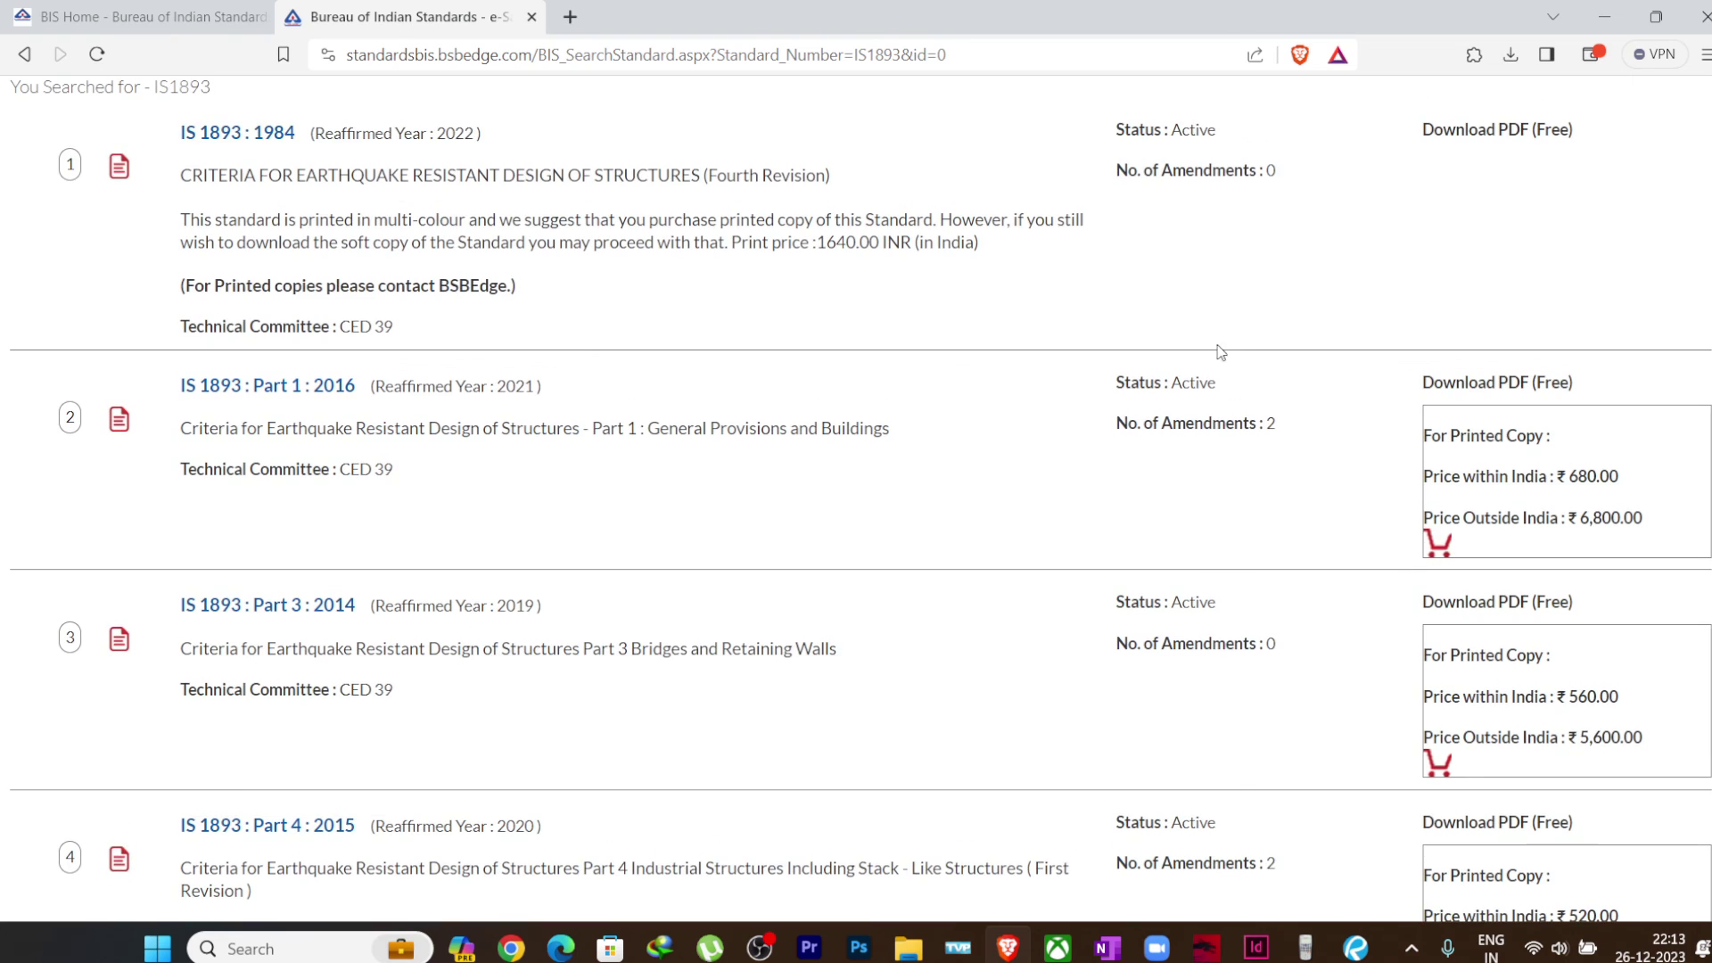
pyautogui.scroll(3, 1208, 401)
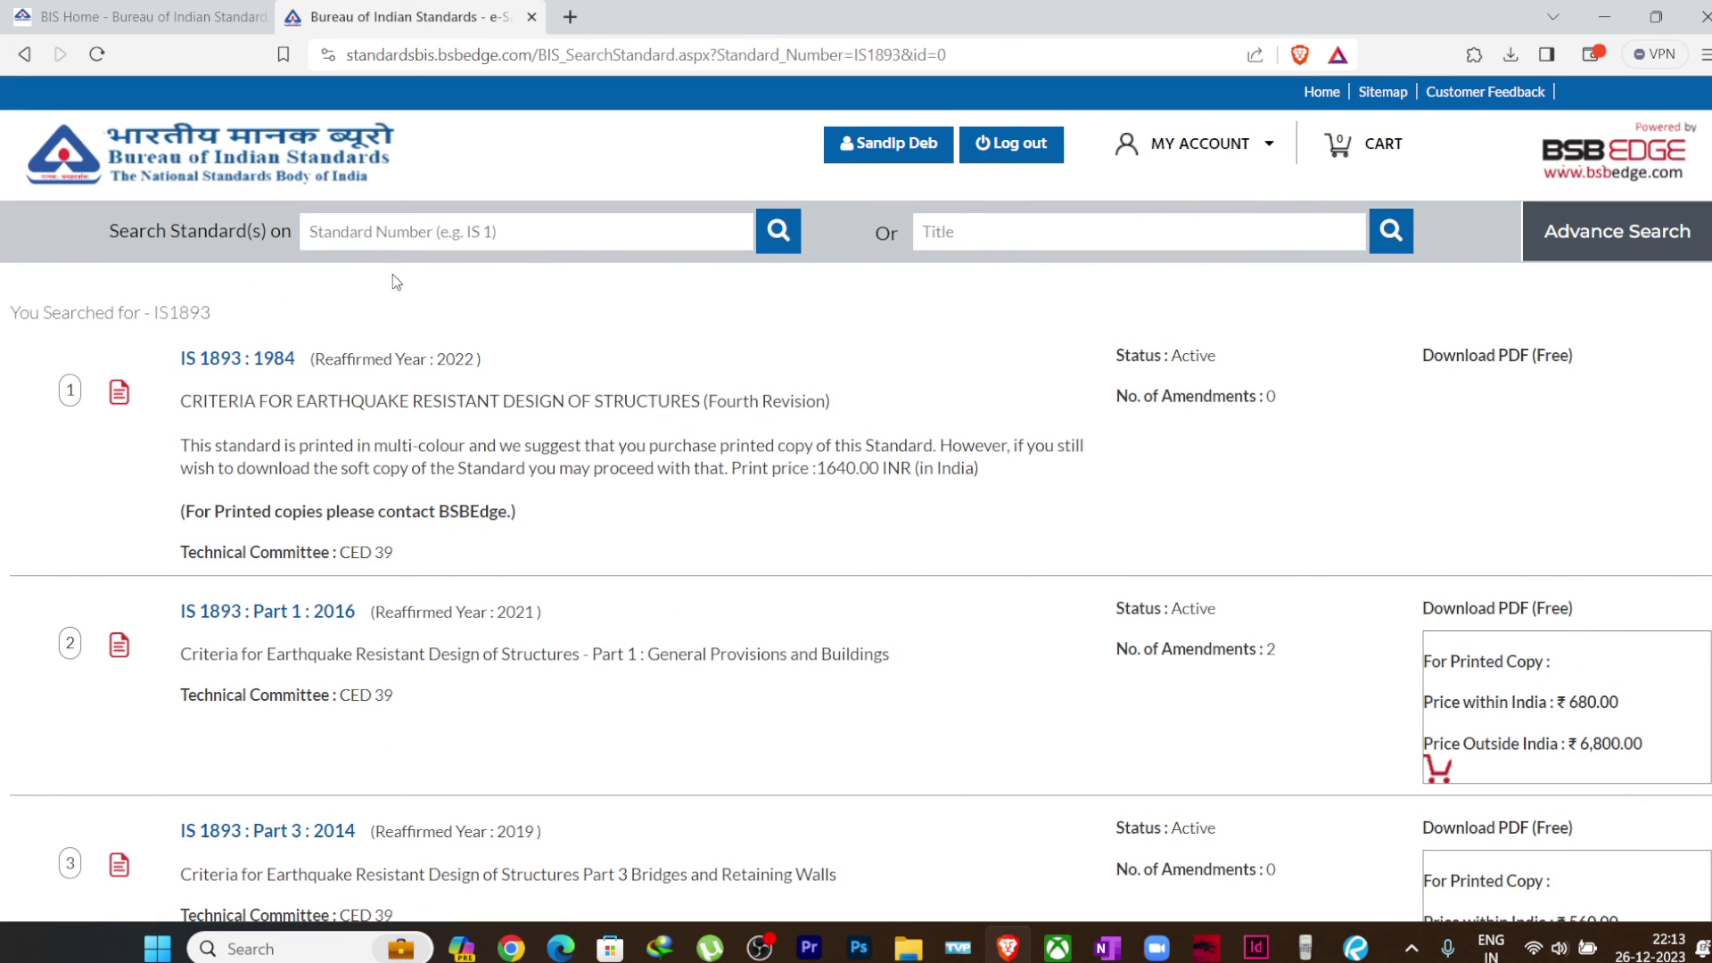
# Step: Search the Standard Number box for SP16 and find SP 16 : 1980, Design Aids for Reinforced Concrete, listed as withdrawn
pyautogui.click(371, 234)
pyautogui.write('SP16')
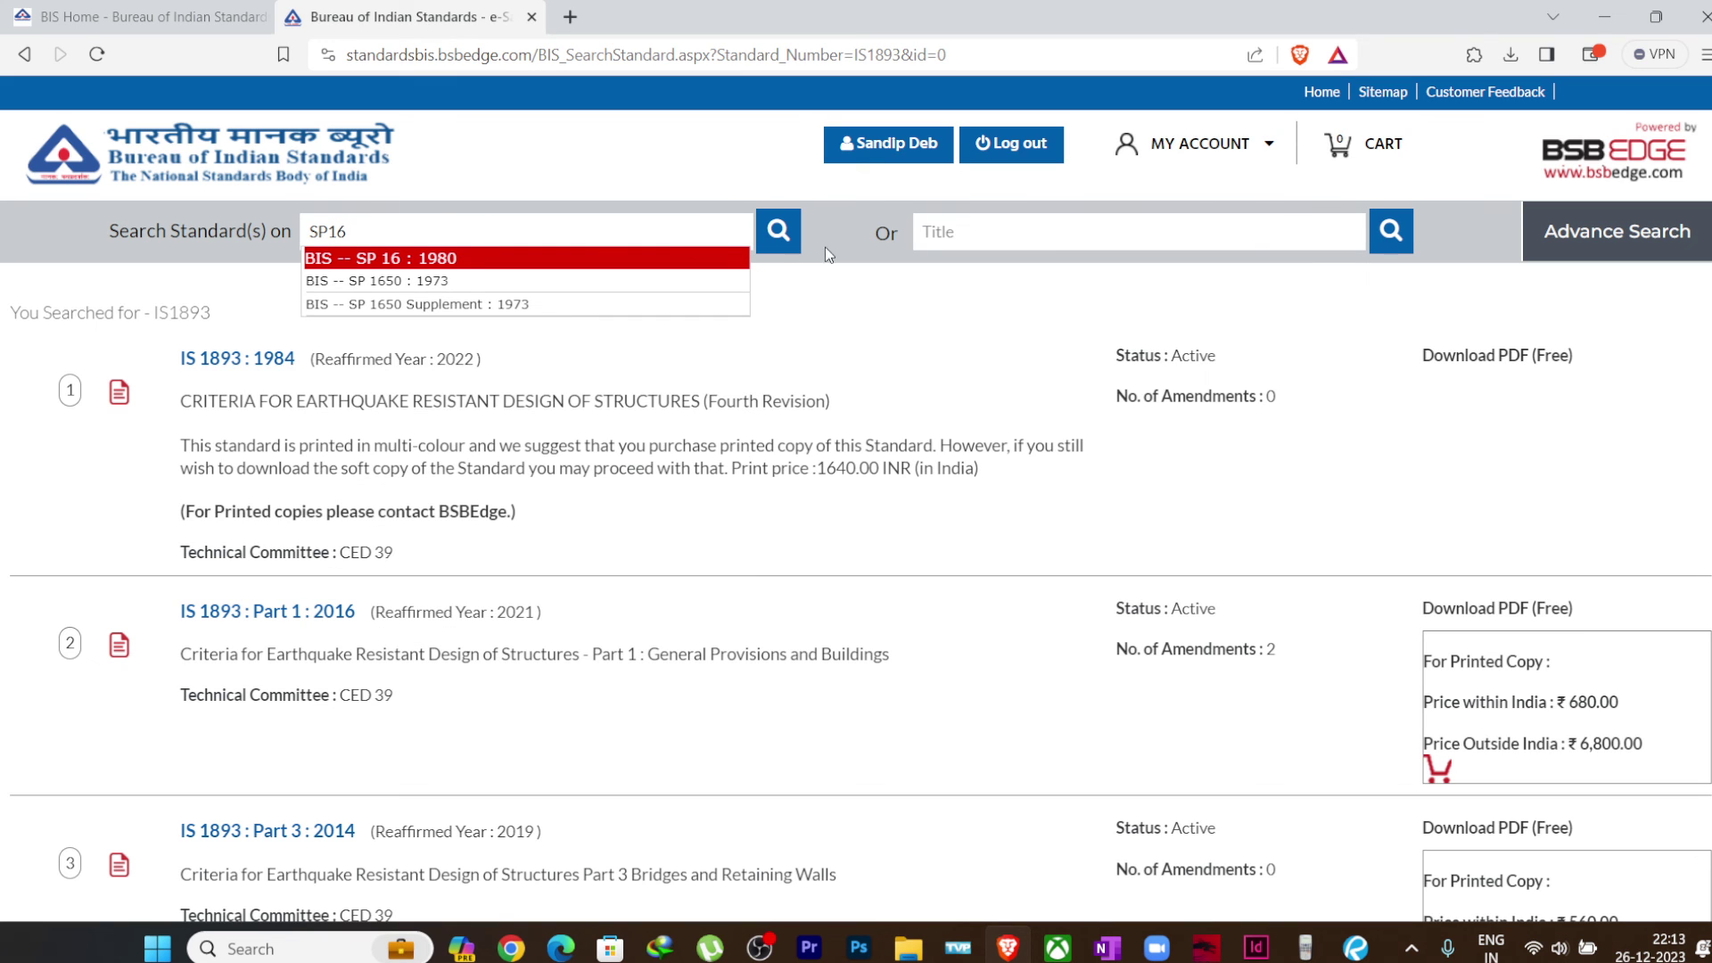
pyautogui.click(784, 245)
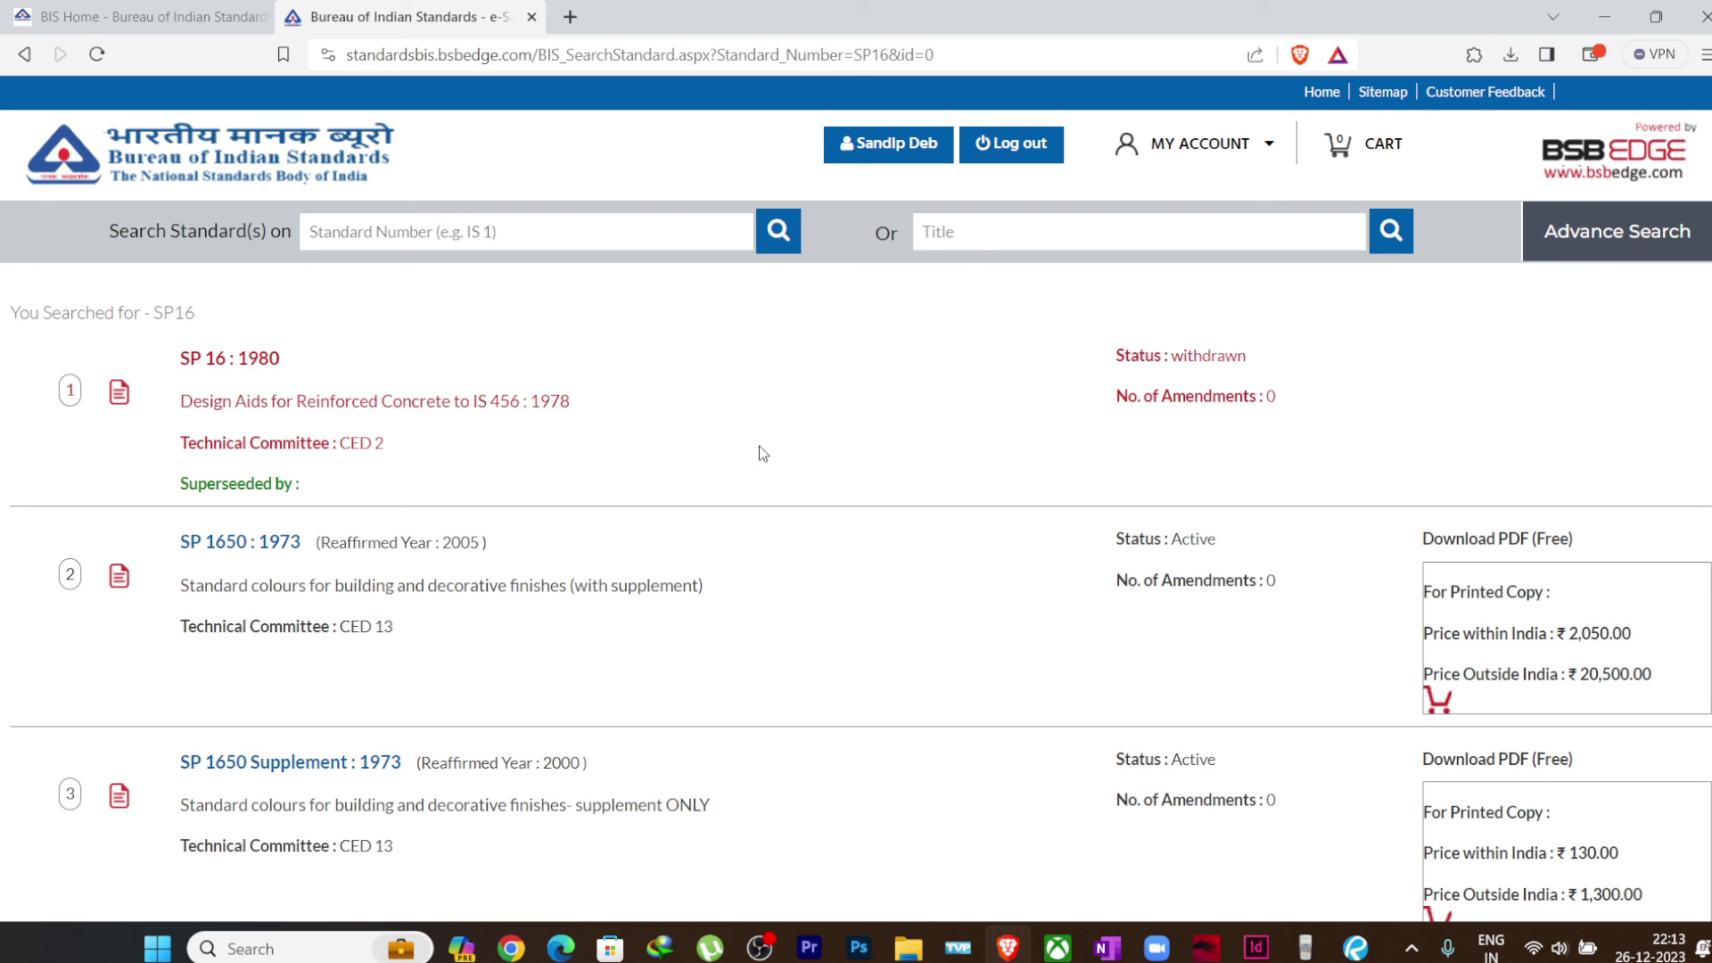
pyautogui.scroll(-2, 763, 460)
pyautogui.scroll(2, 763, 460)
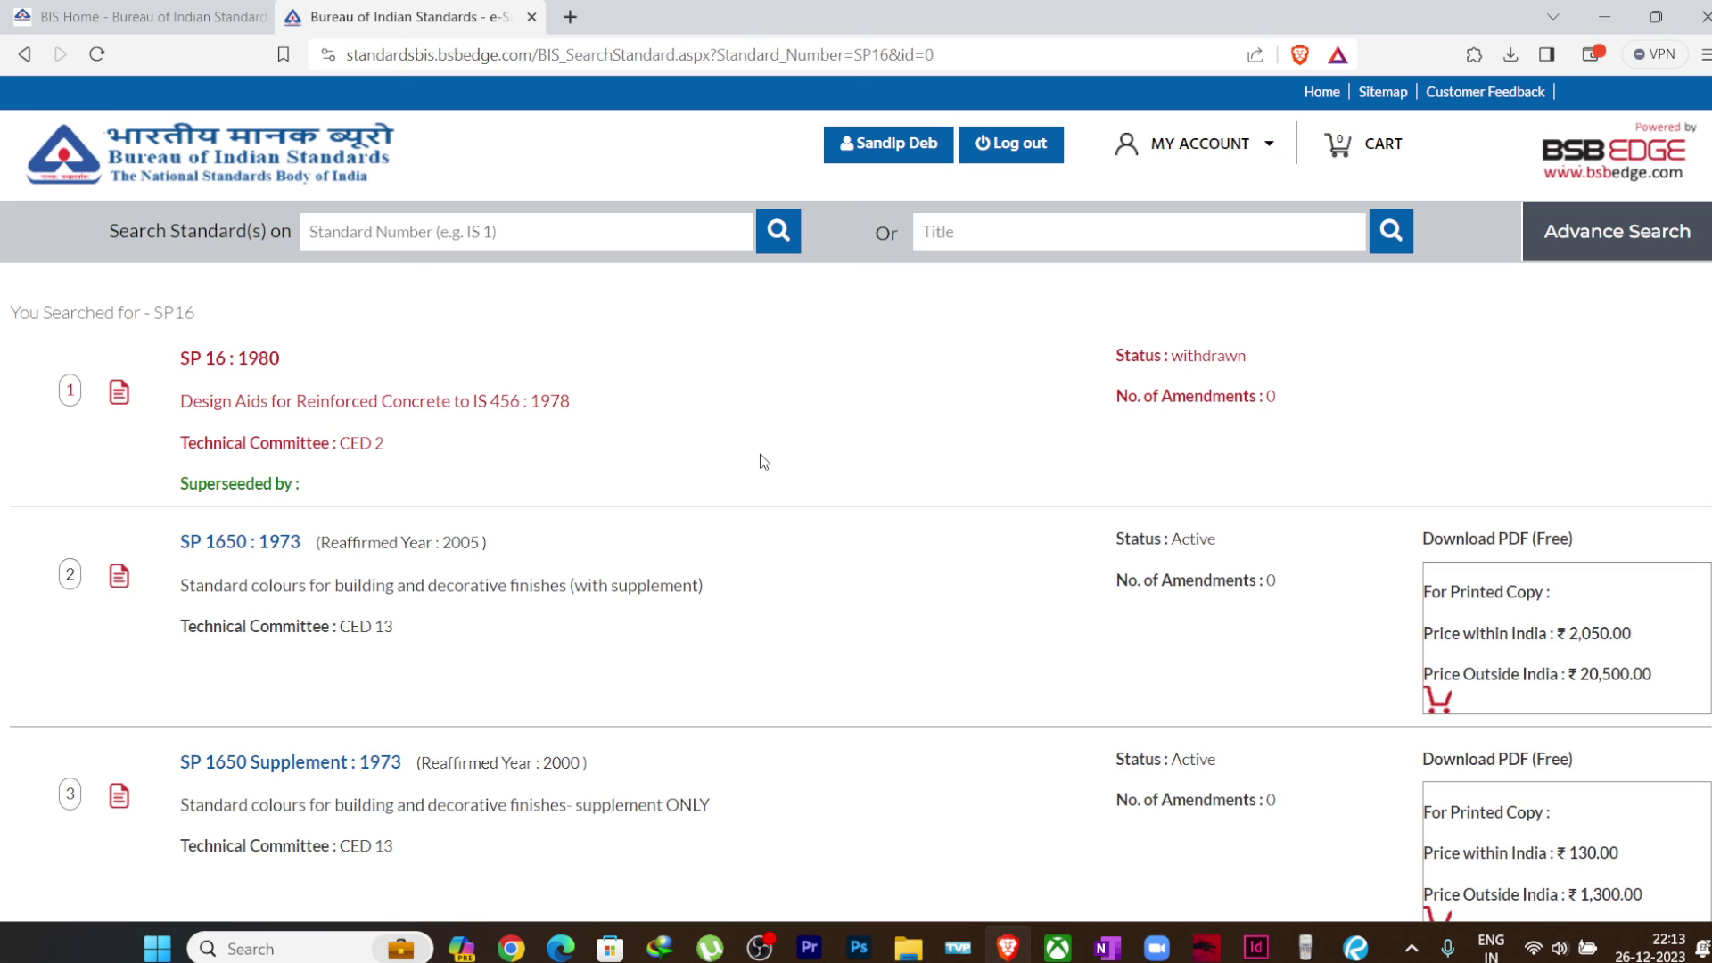